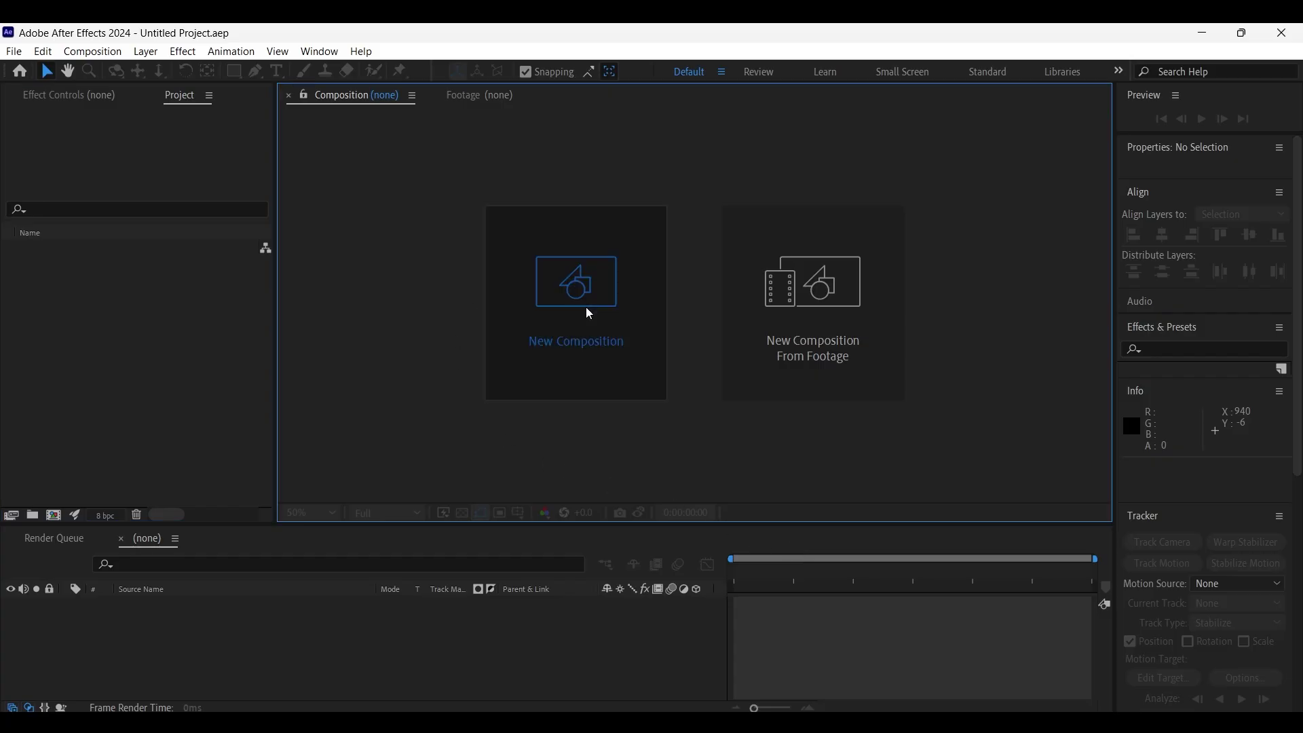
Step: Create a composition named 'Main Comp' at 1920×1080
left_click(587, 307)
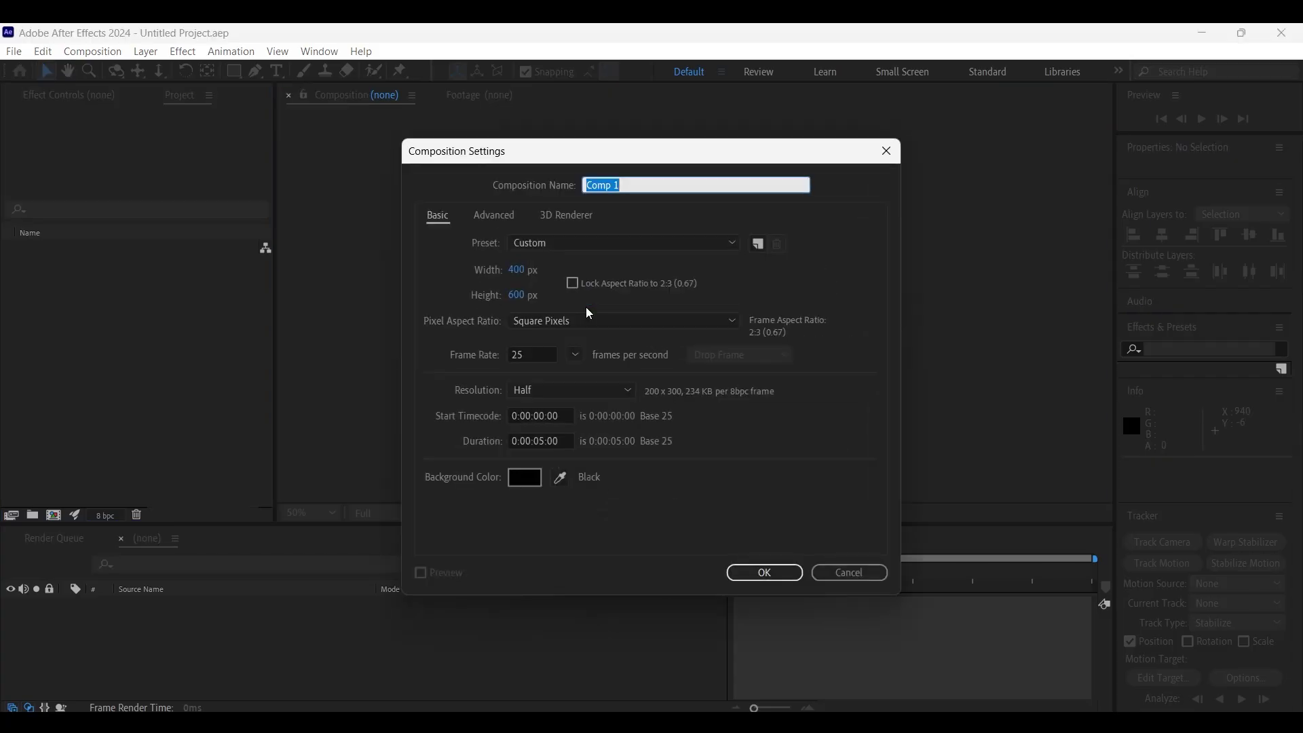
type("Main Com")
key("Tab")
type("1920")
key("Tab")
type("1080")
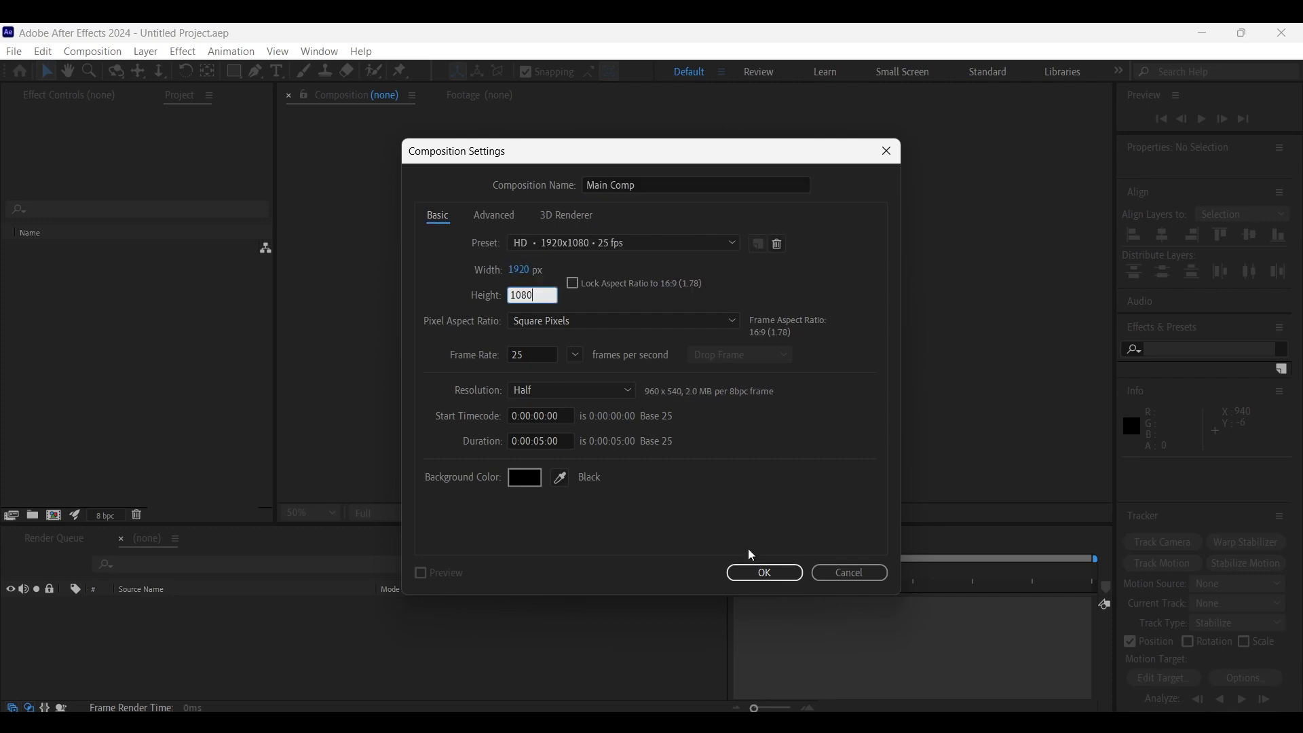
left_click(762, 573)
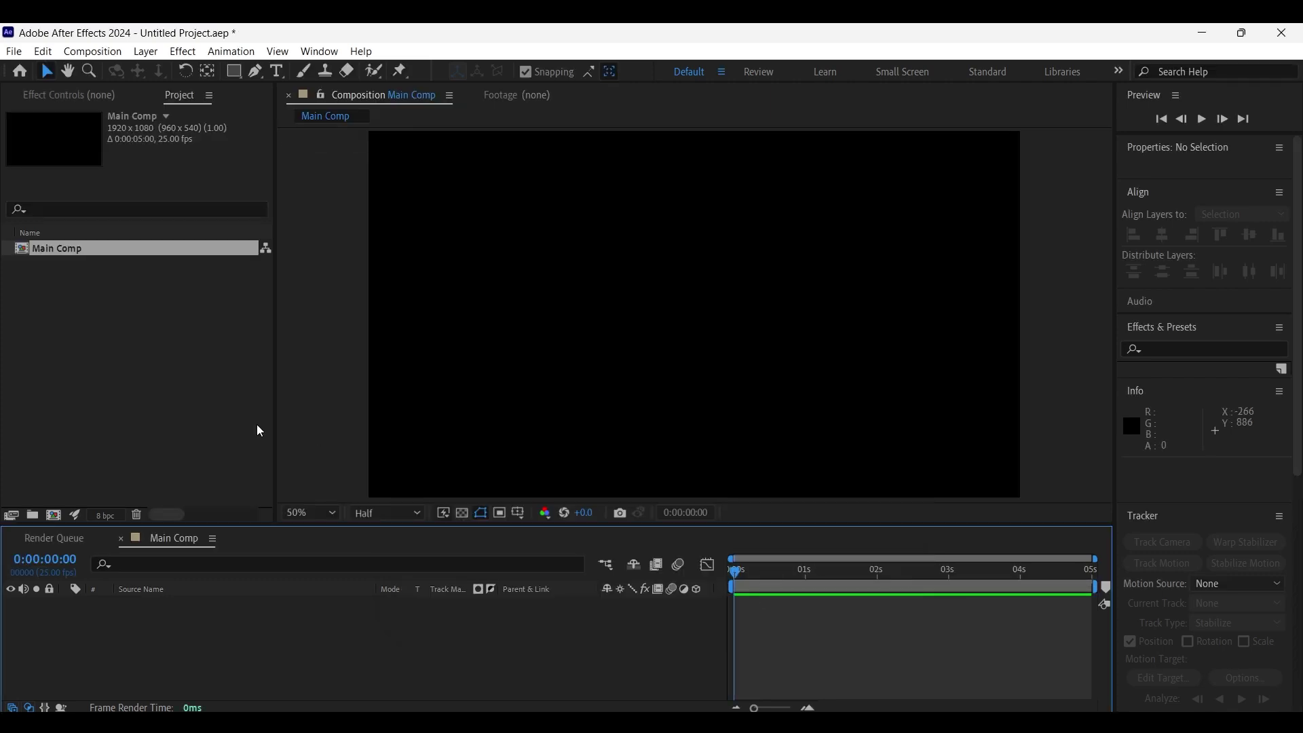
left_click(52, 521)
Step: Create a 400×600 composition named 'page 1'
type("page")
key("Tab")
type("400")
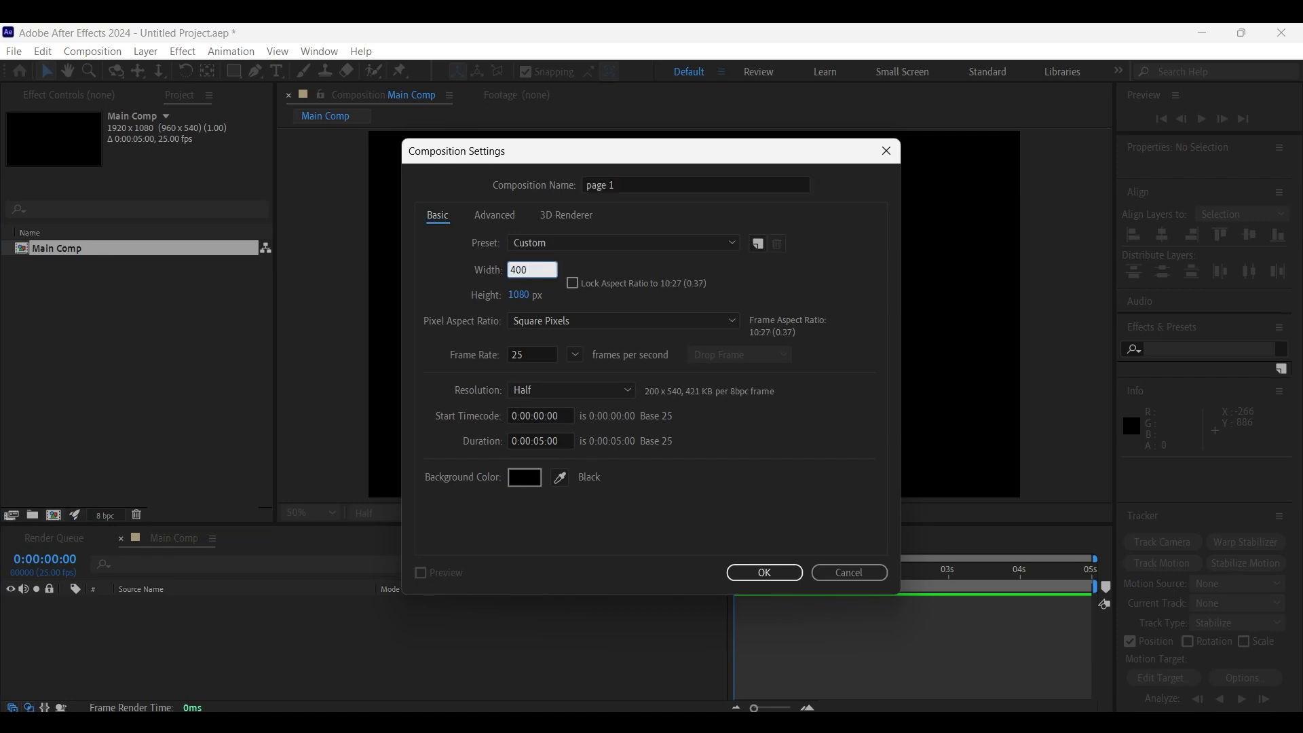
key("Tab")
type("600")
left_click(778, 578)
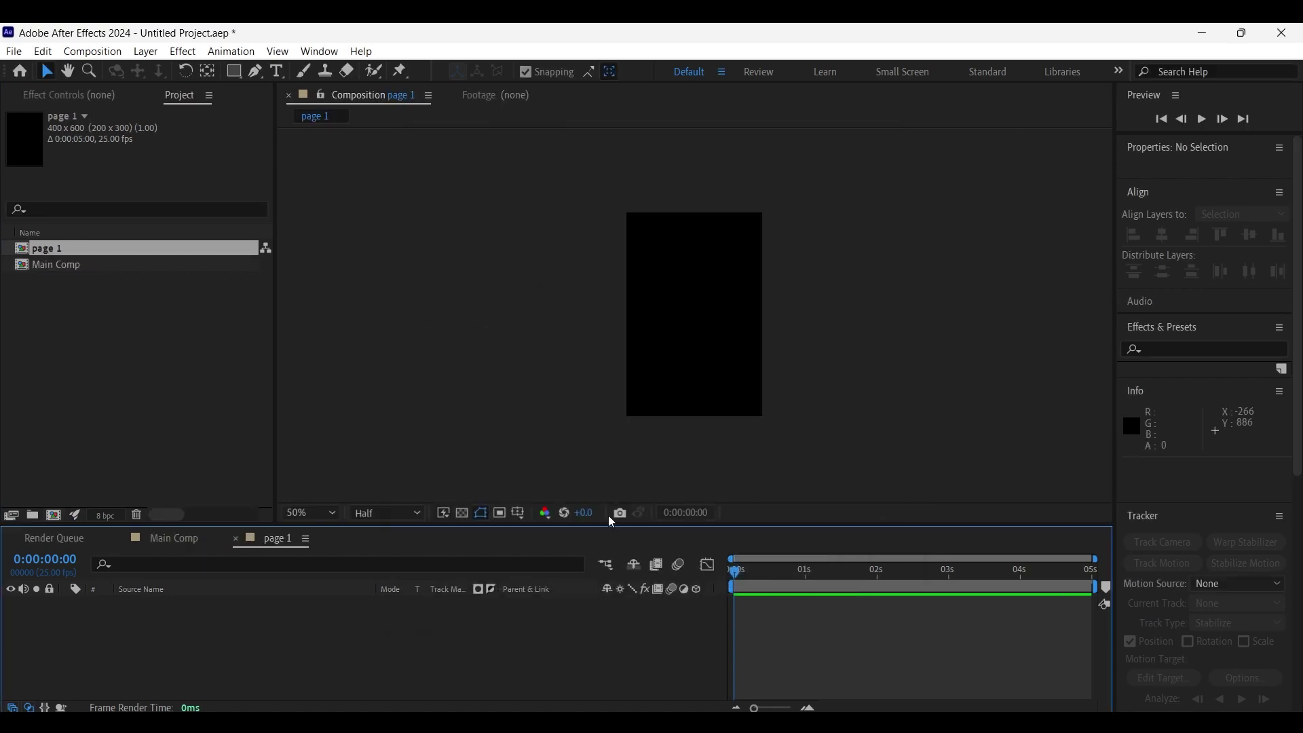
Step: Duplicate page 1 with Ctrl+D into page 2 through page 10
left_click(57, 255)
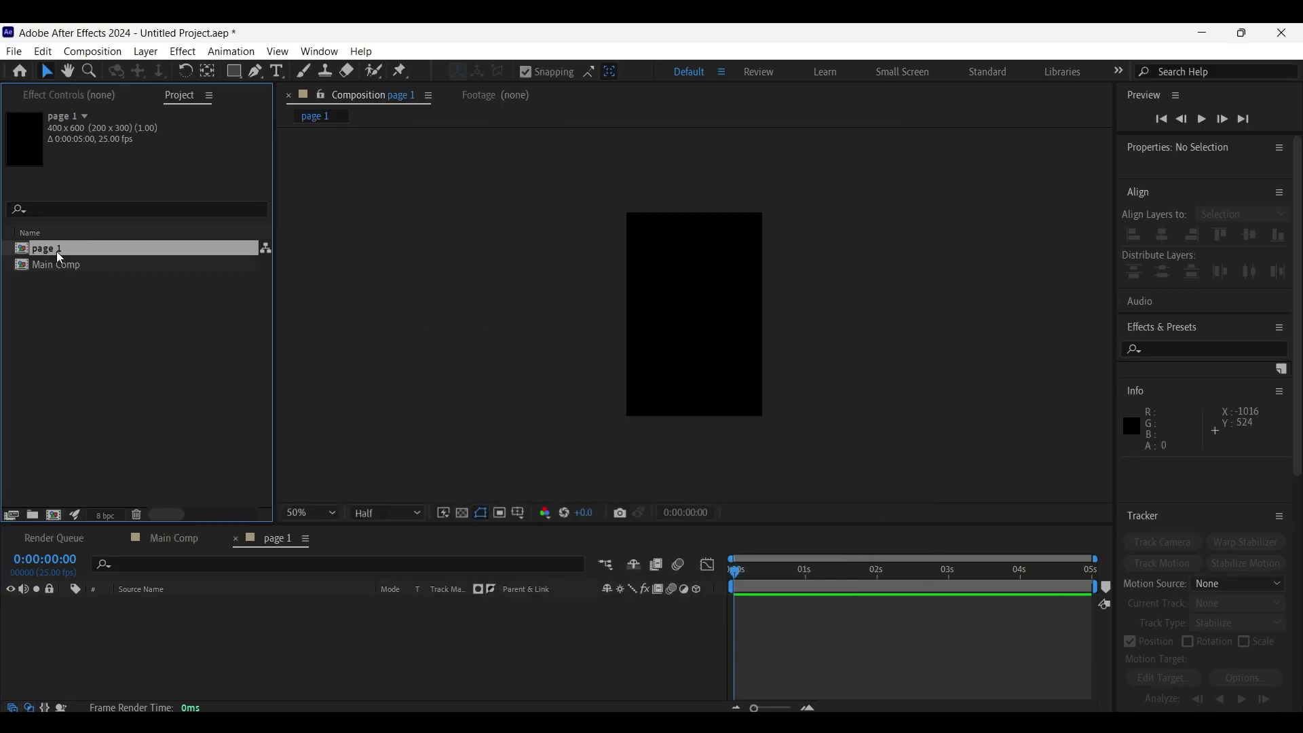
key("ctrl+d")
key("ctrl+d")
key("ctrl+d")
key("ctrl+d")
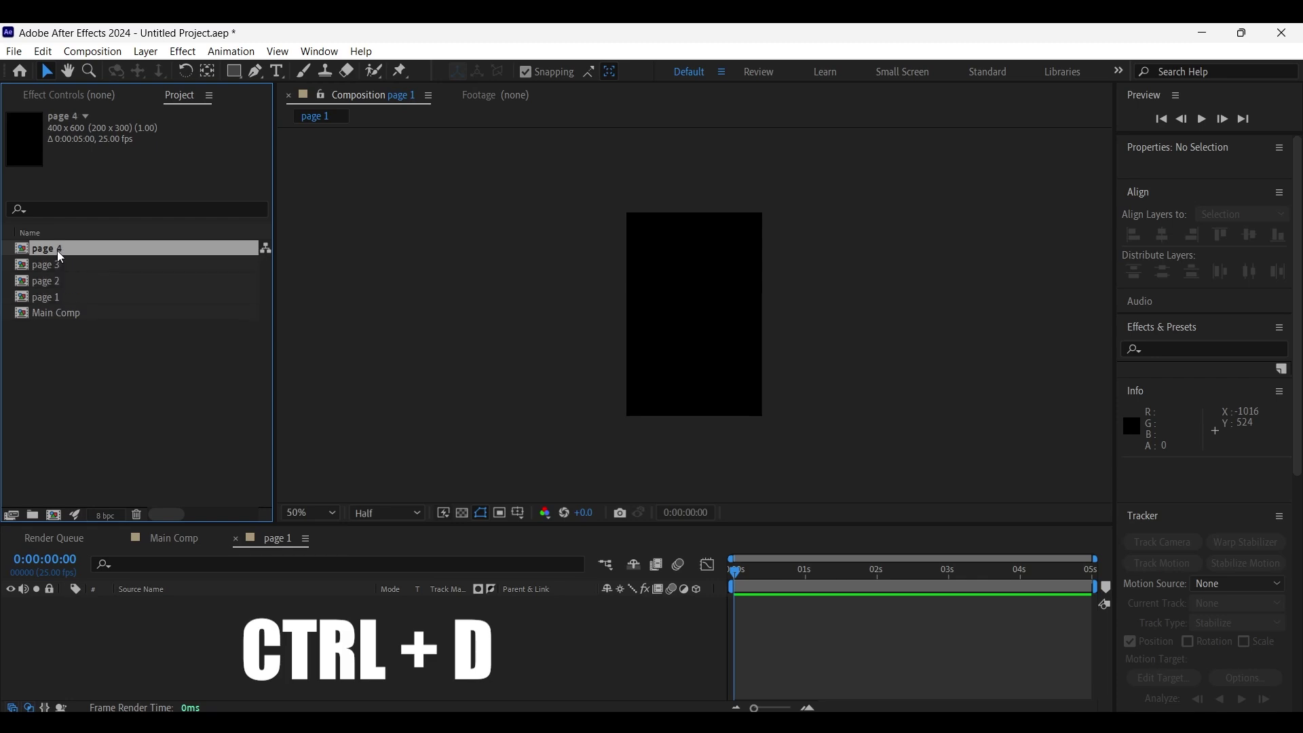
key("ctrl+d")
key("ctrl+d")
key("ctrl+d")
key("ctrl+d")
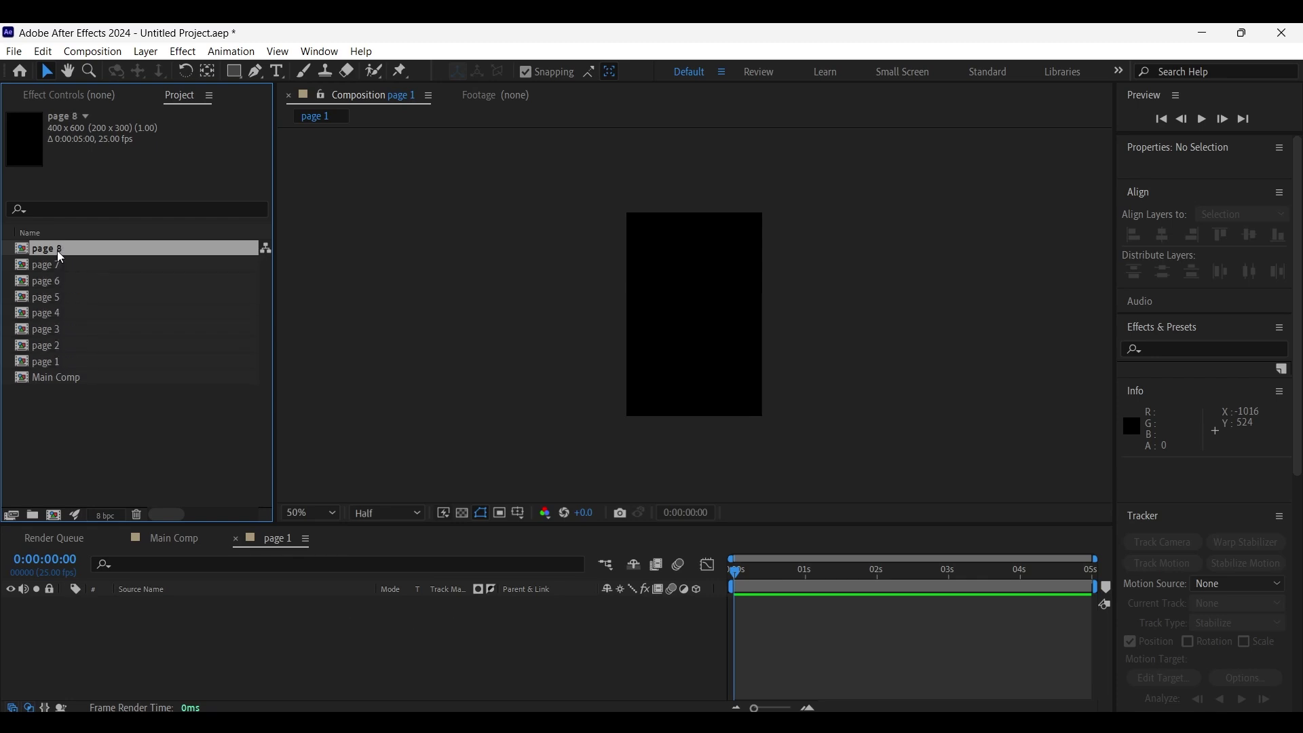
key("ctrl+d")
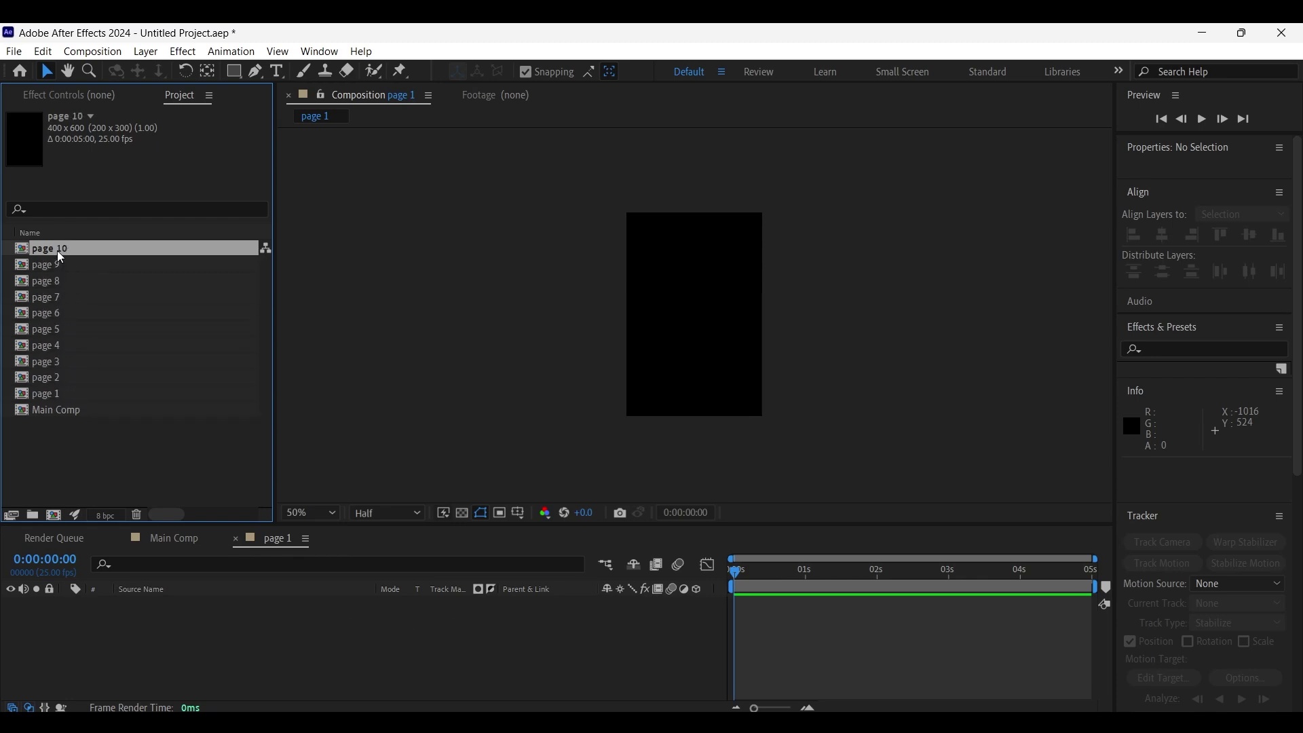
Step: Add a new Project panel folder named 'images'
left_click(83, 471)
right_click(77, 463)
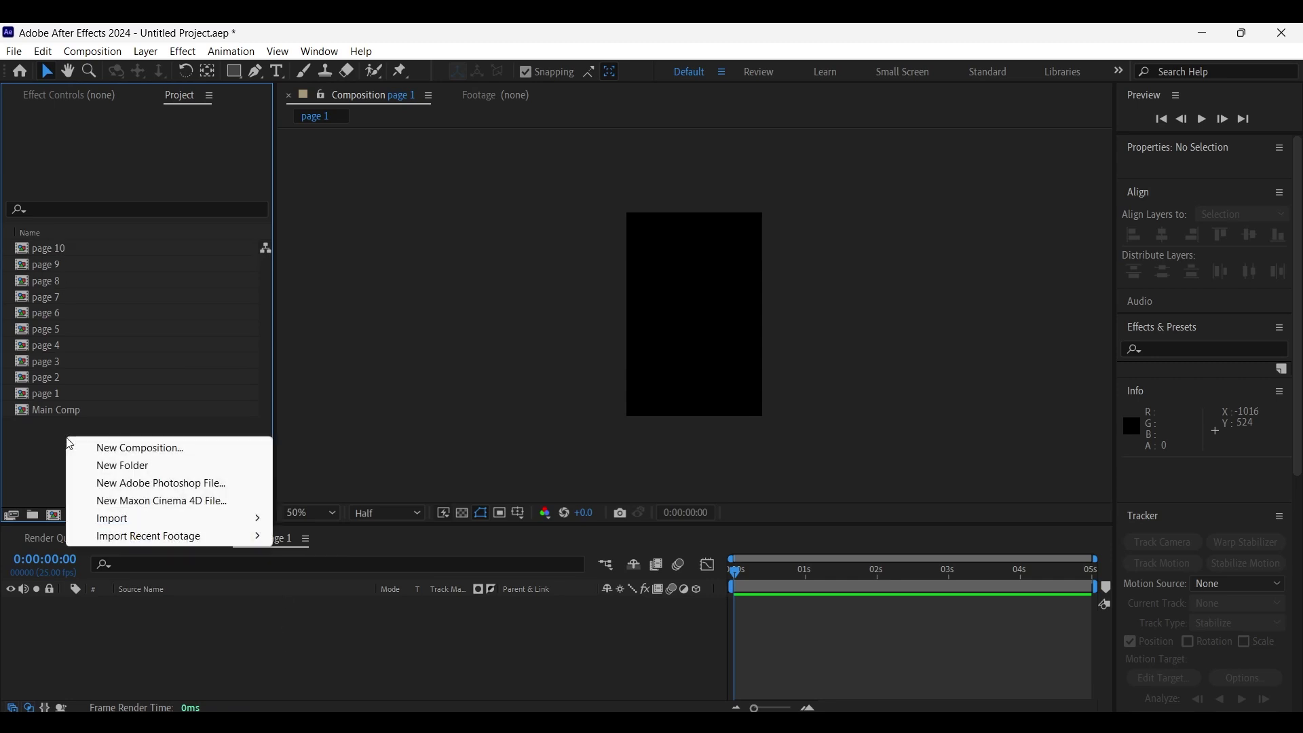
left_click(136, 468)
type("im")
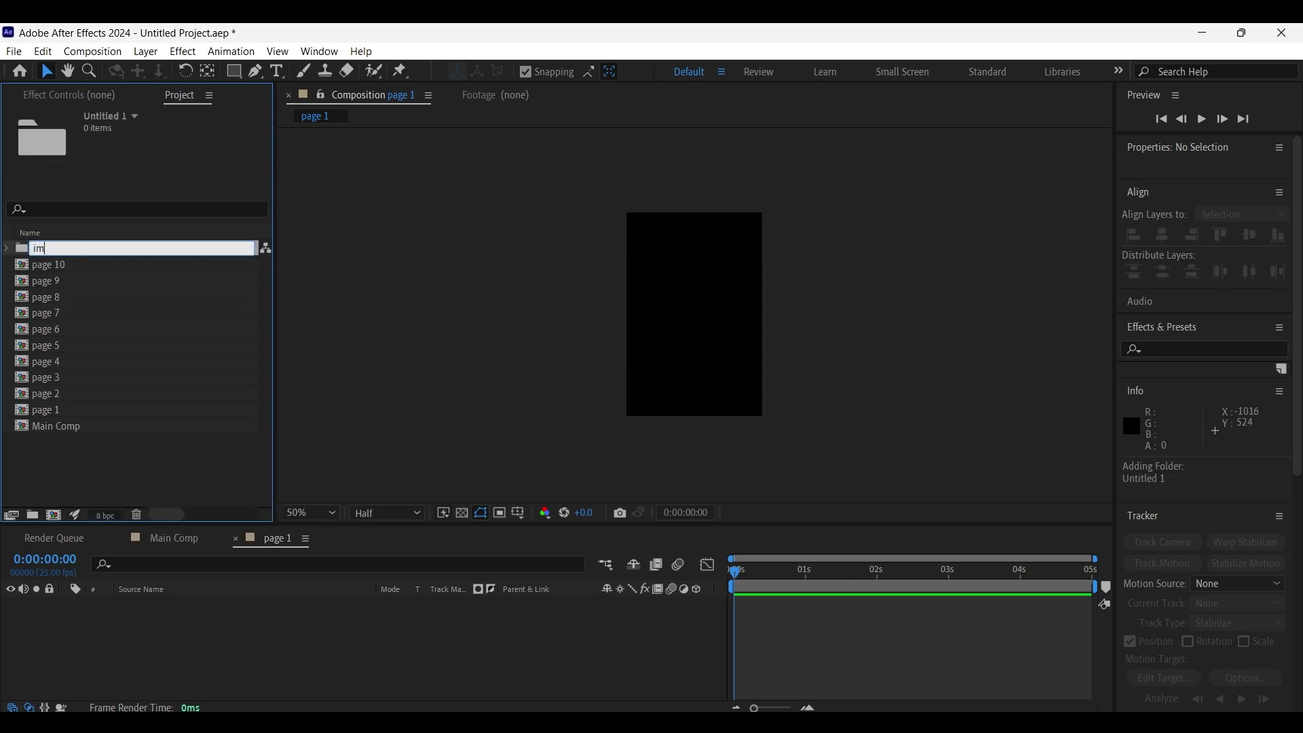
type("ages")
key("Return")
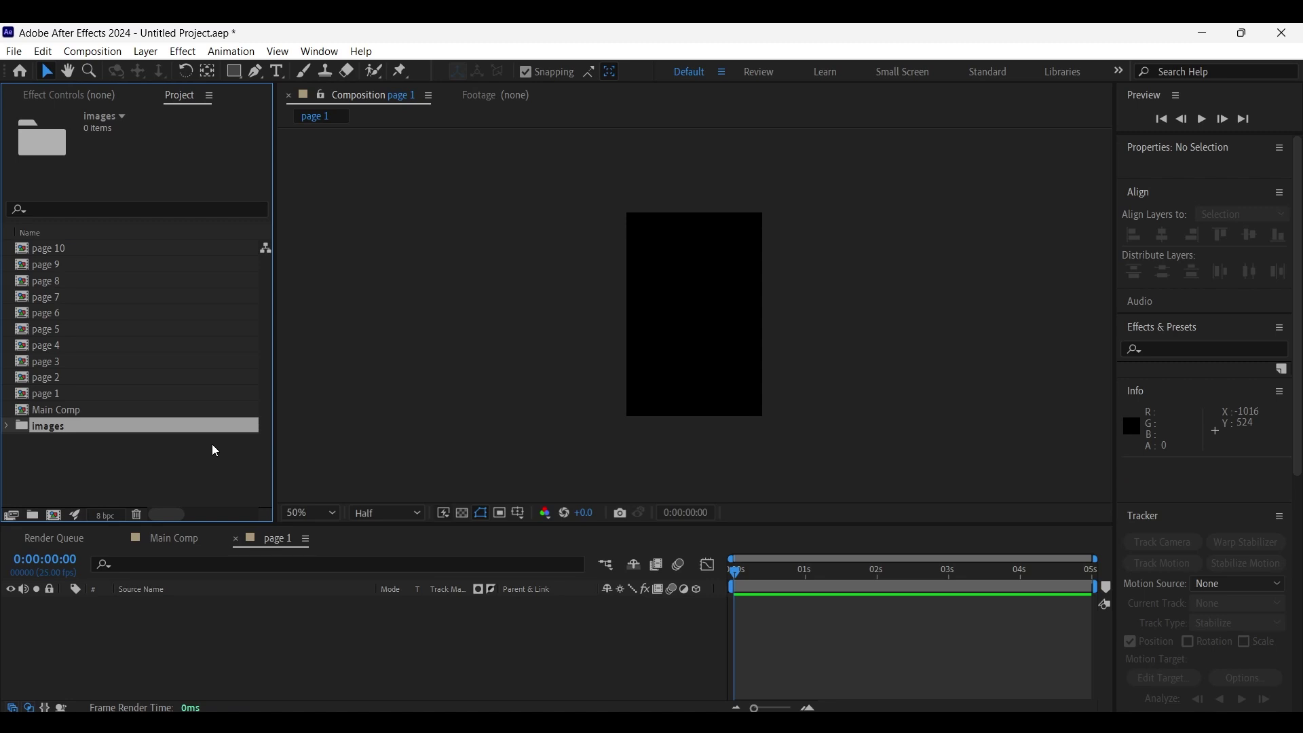
Step: Import the player photos from Downloads, move them into the images folder and expand it
double_click(46, 452)
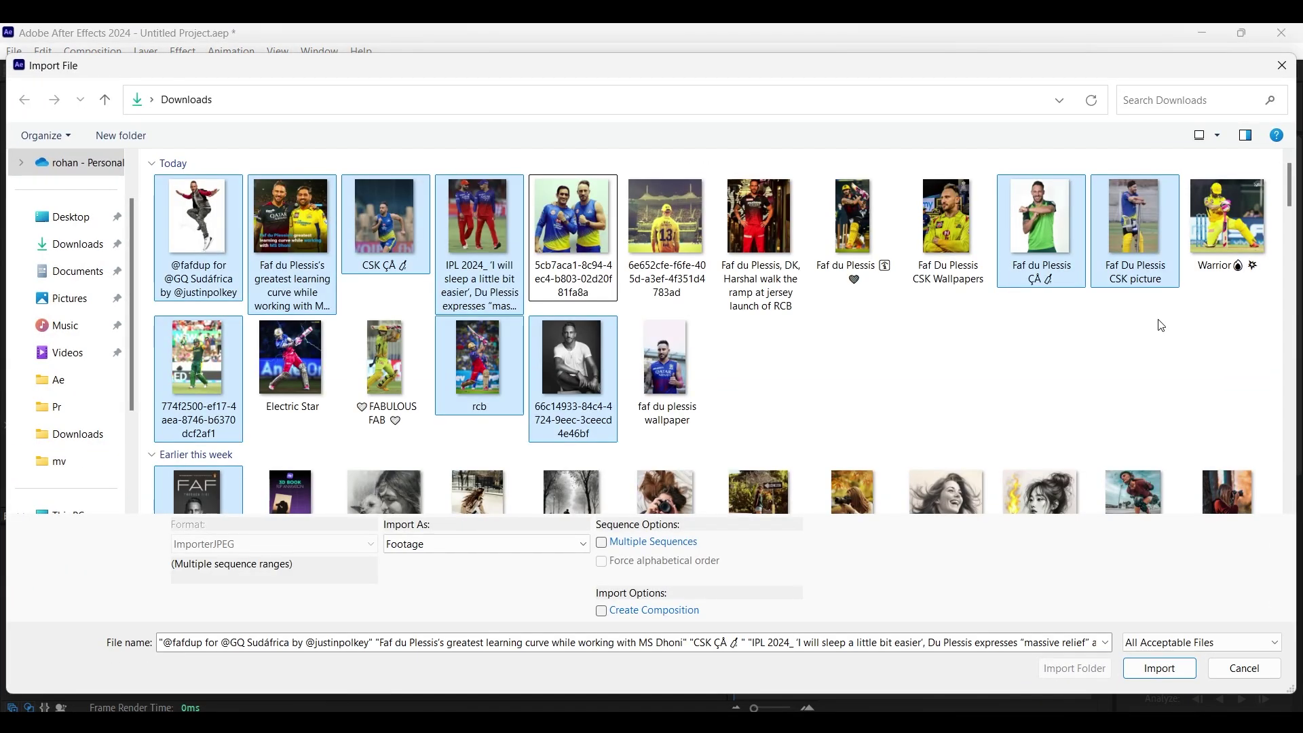
left_click(1162, 673)
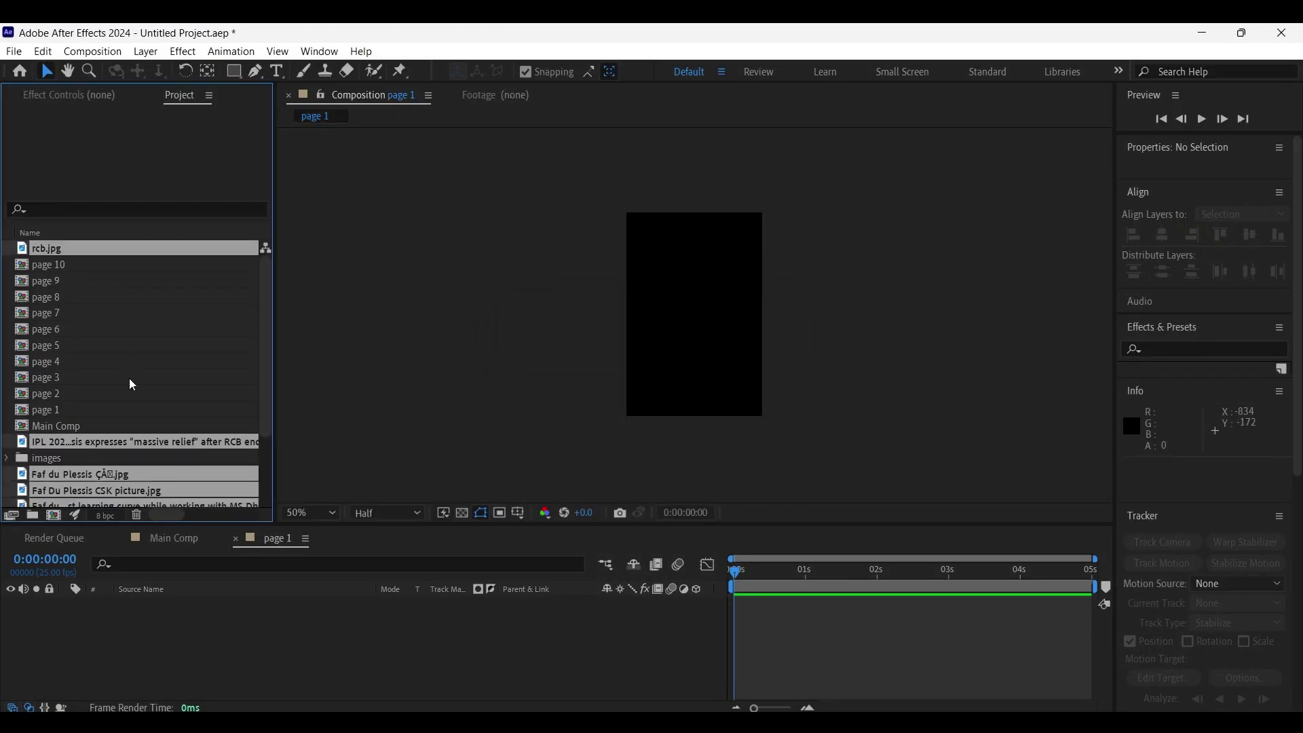
left_click_drag(114, 475, 56, 454)
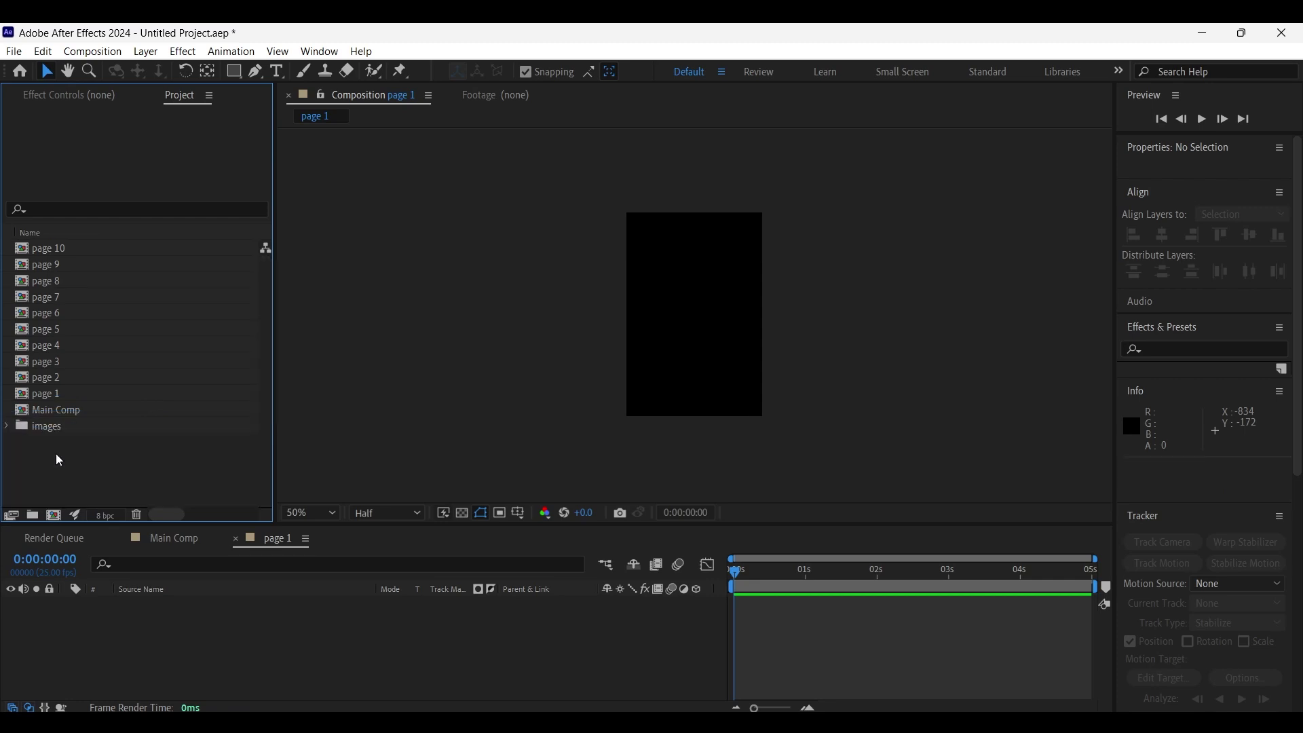
left_click(8, 426)
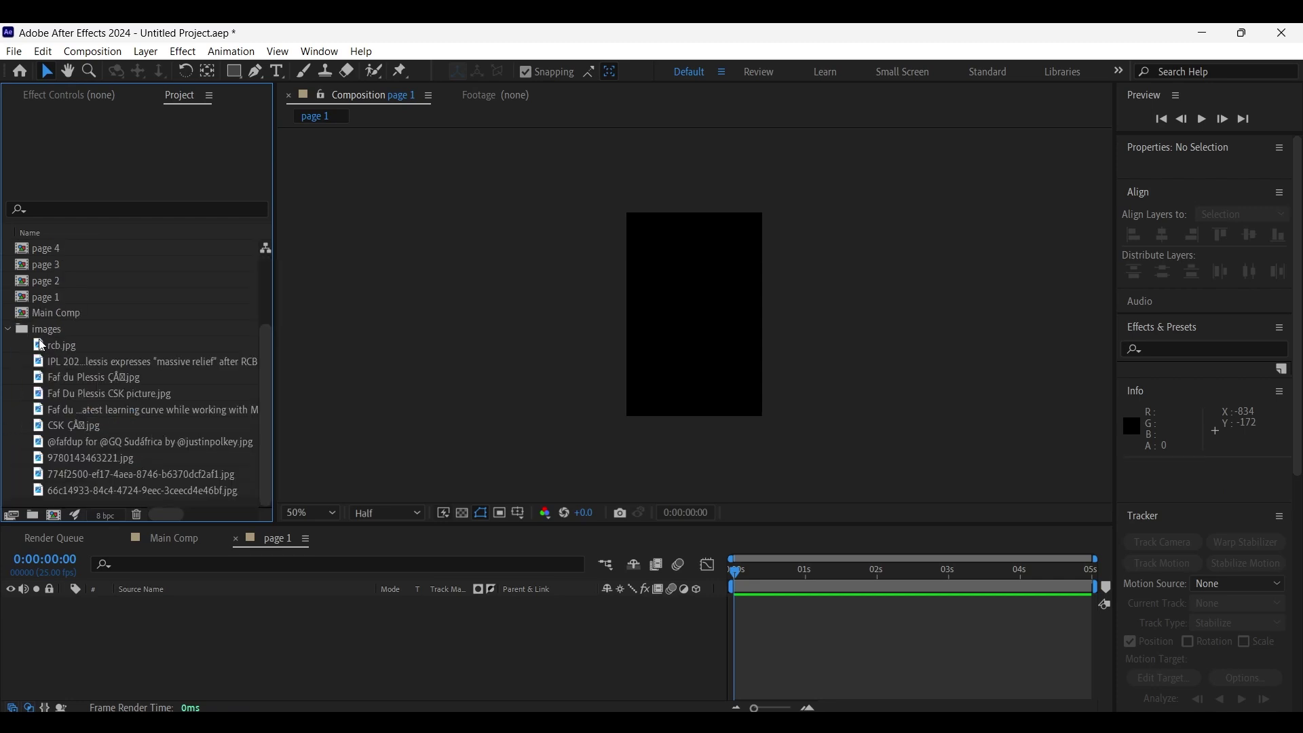
scroll(116, 392, "up", 2)
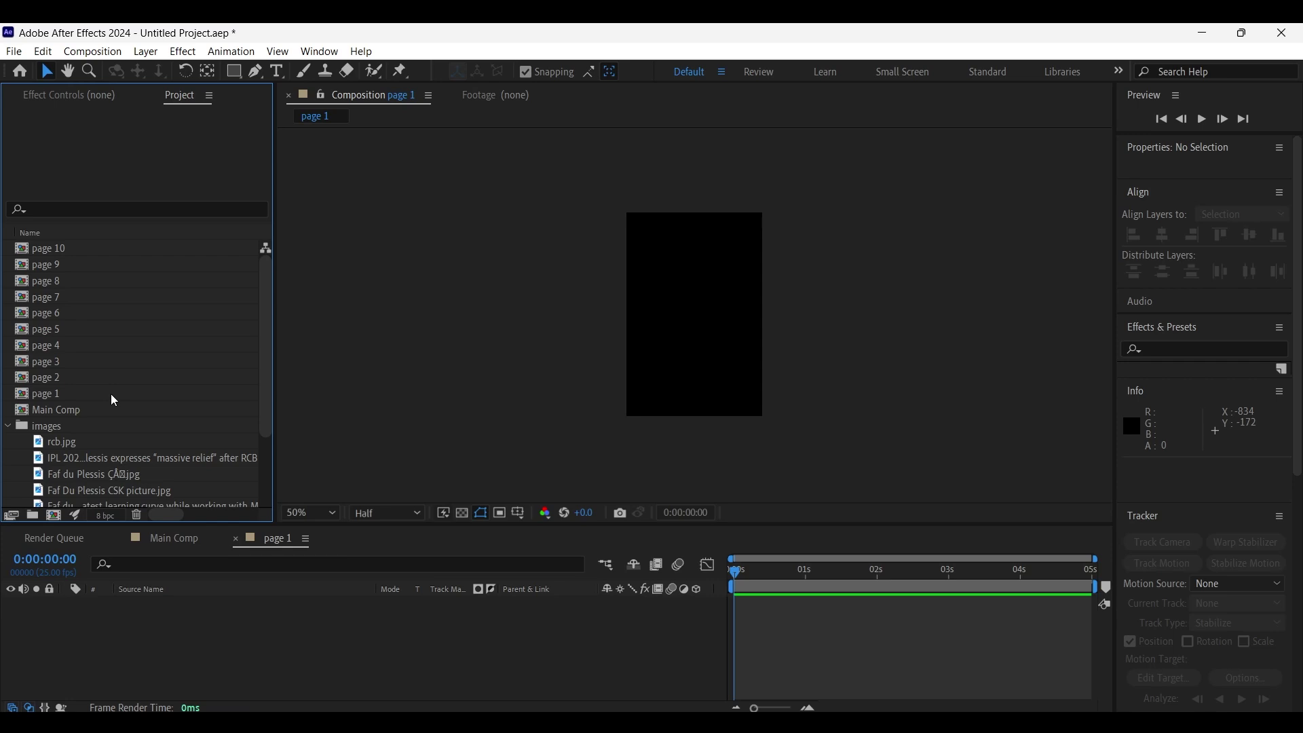
left_click(55, 393)
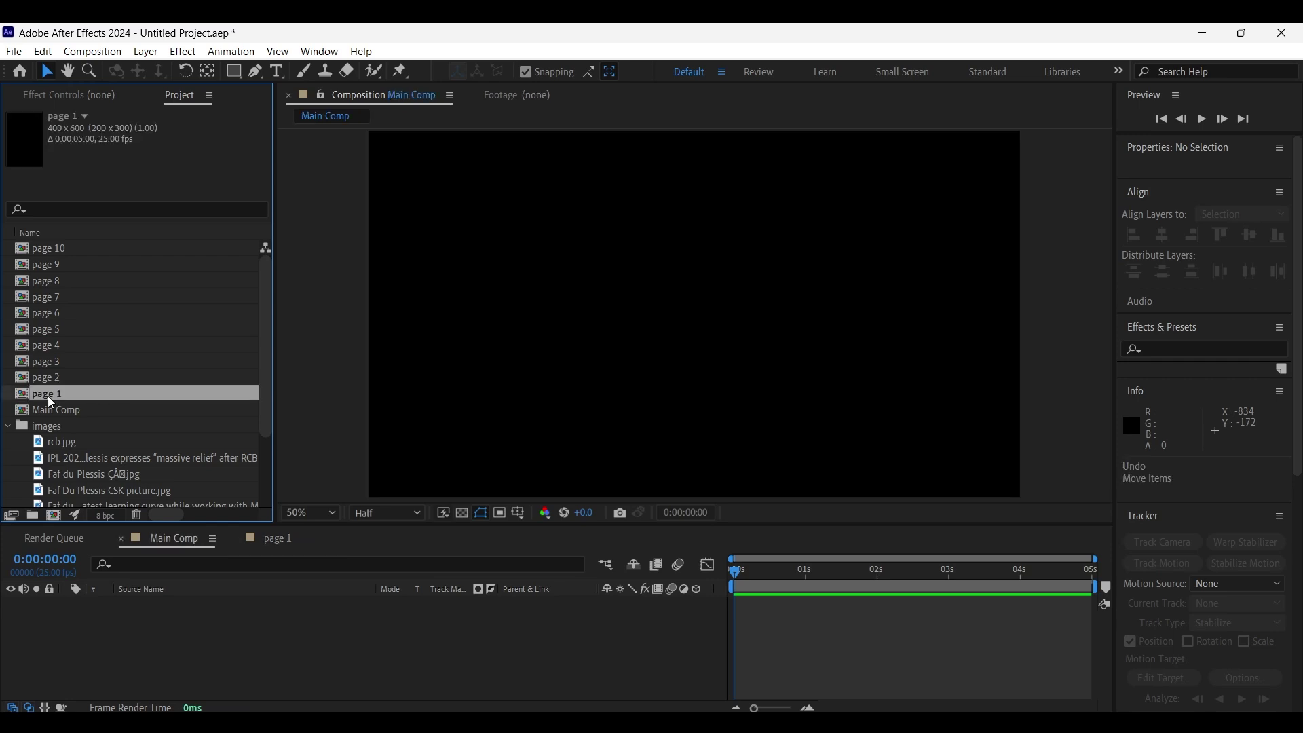
Step: Place the book-cover image into the page 1 composition
left_click(83, 452)
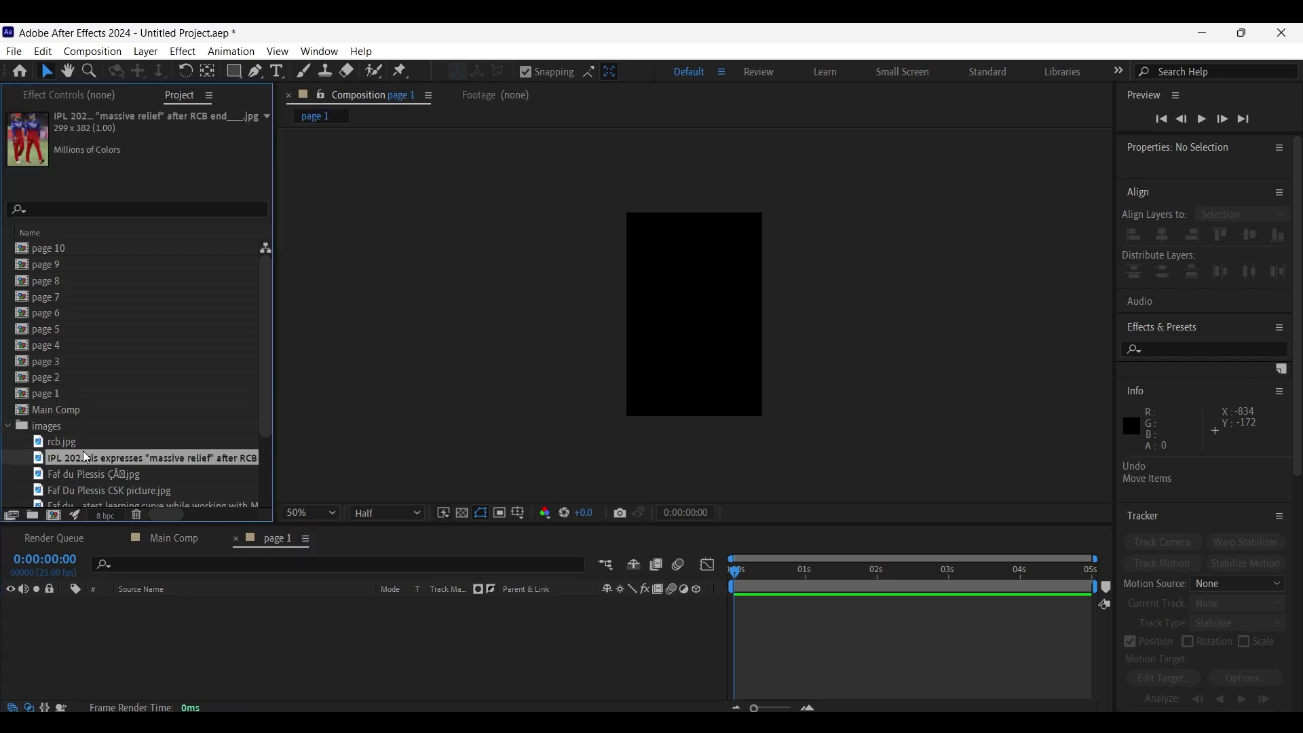
left_click(100, 470)
scroll(101, 470, "down", 1)
left_click(109, 466)
scroll(107, 464, "down", 1)
left_click(106, 462)
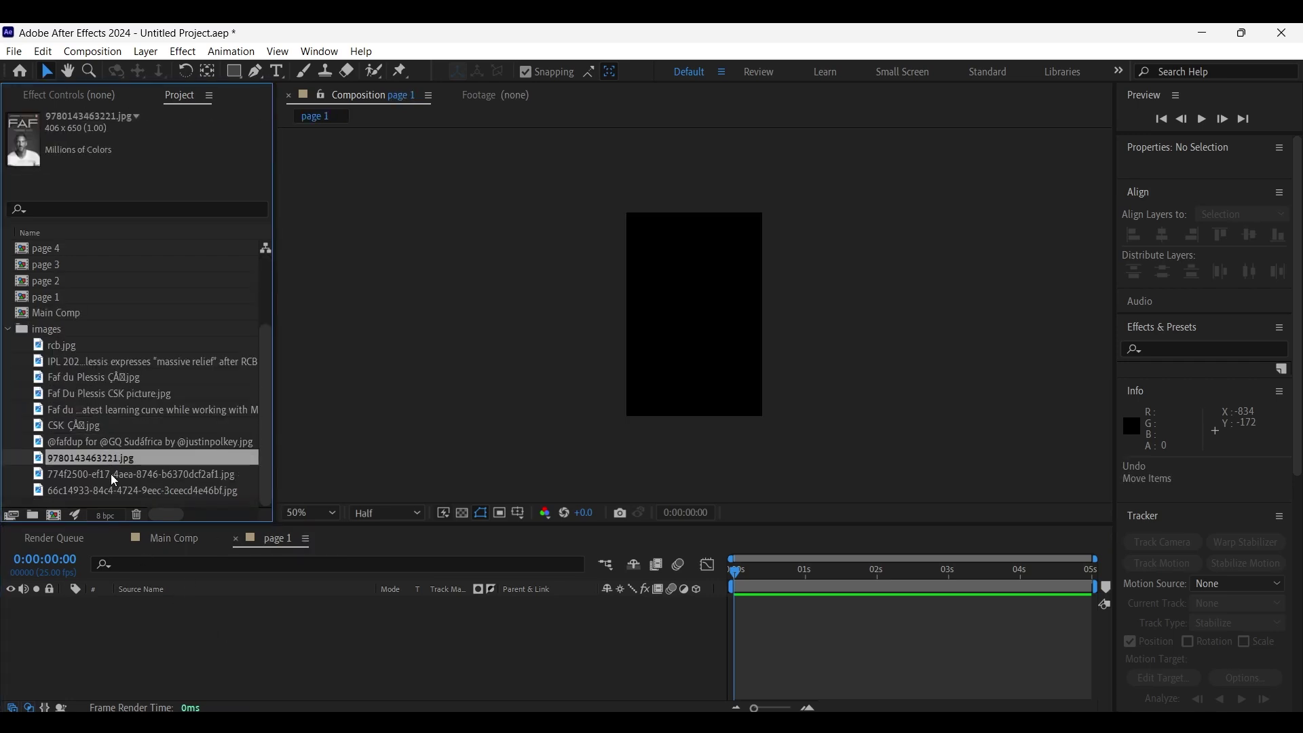
left_click_drag(107, 459, 162, 635)
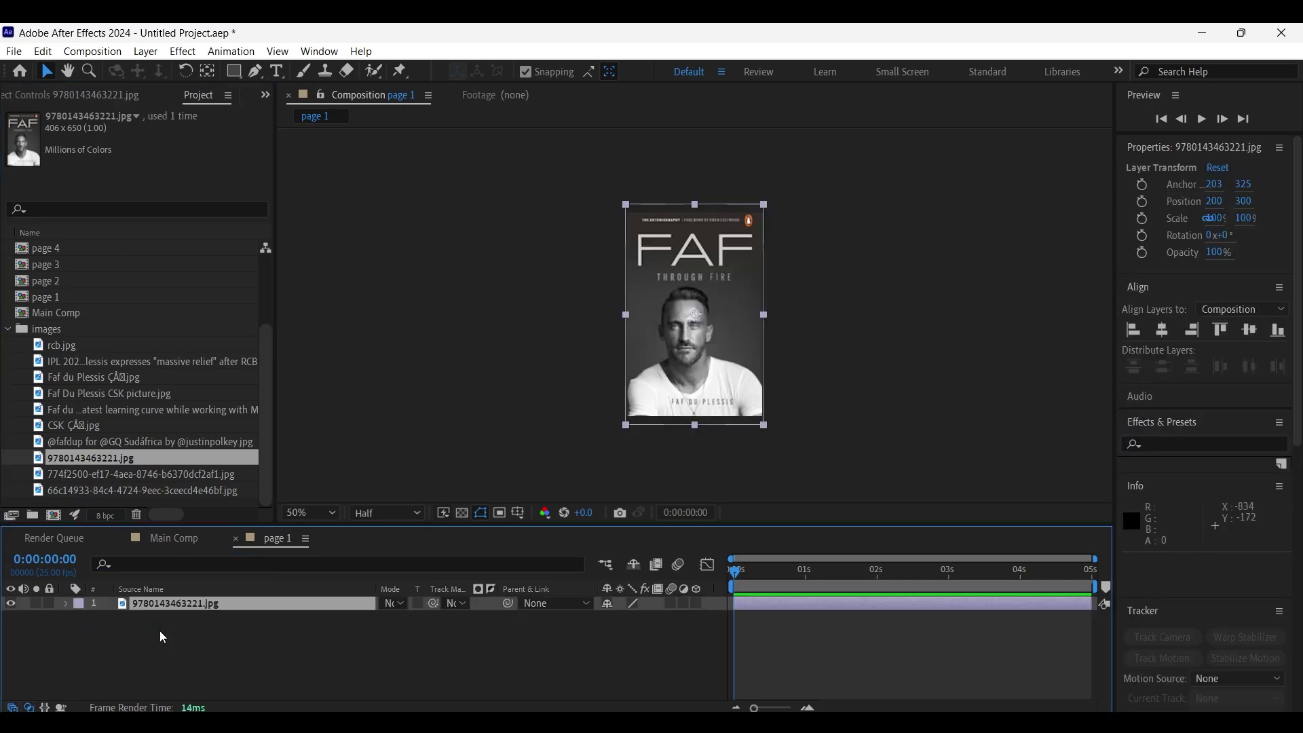
Step: Add the green-kit celebration photo to page 2, scaled to 58%
double_click(63, 282)
left_click(78, 357)
left_click(68, 410)
left_click(102, 489)
left_click(105, 473)
left_click(126, 459)
left_click(117, 476)
left_click_drag(117, 475, 163, 648)
key("s")
left_click_drag(617, 618, 591, 618)
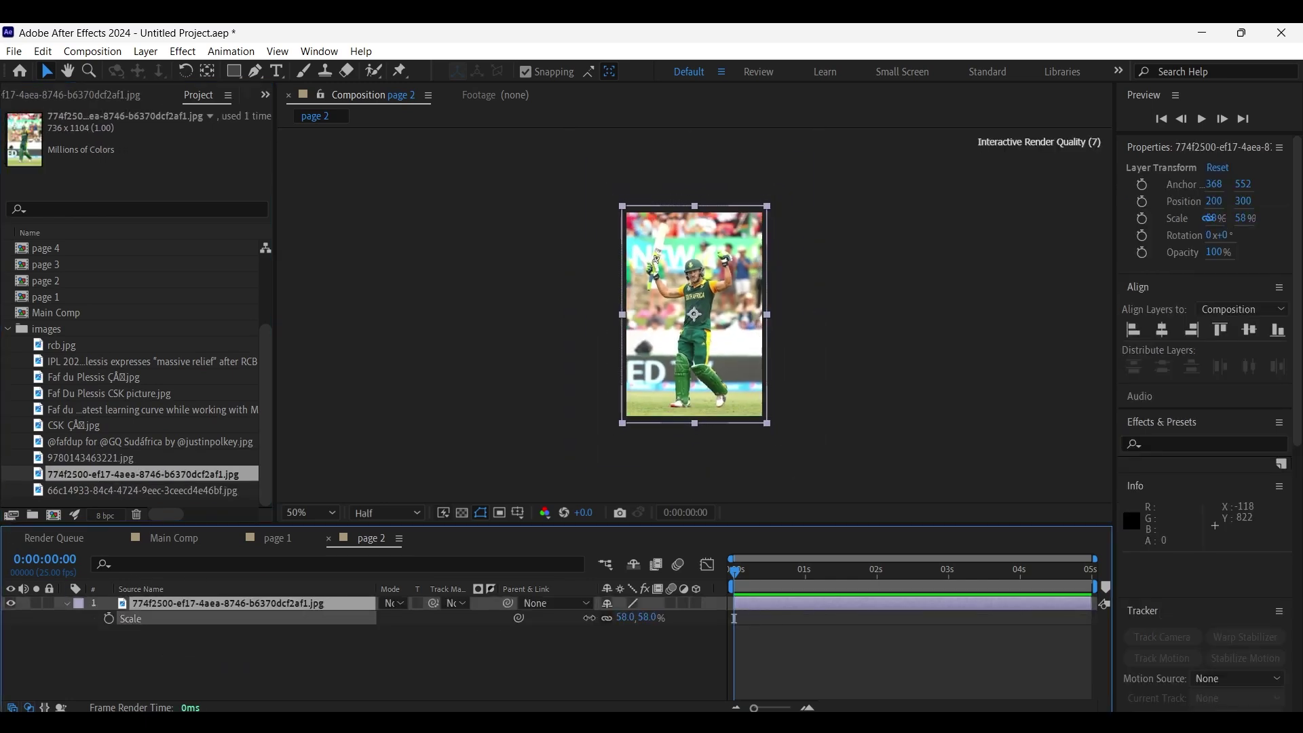
Step: Add the jumping-pose photo to page 3, scaled to 64%
left_click(60, 266)
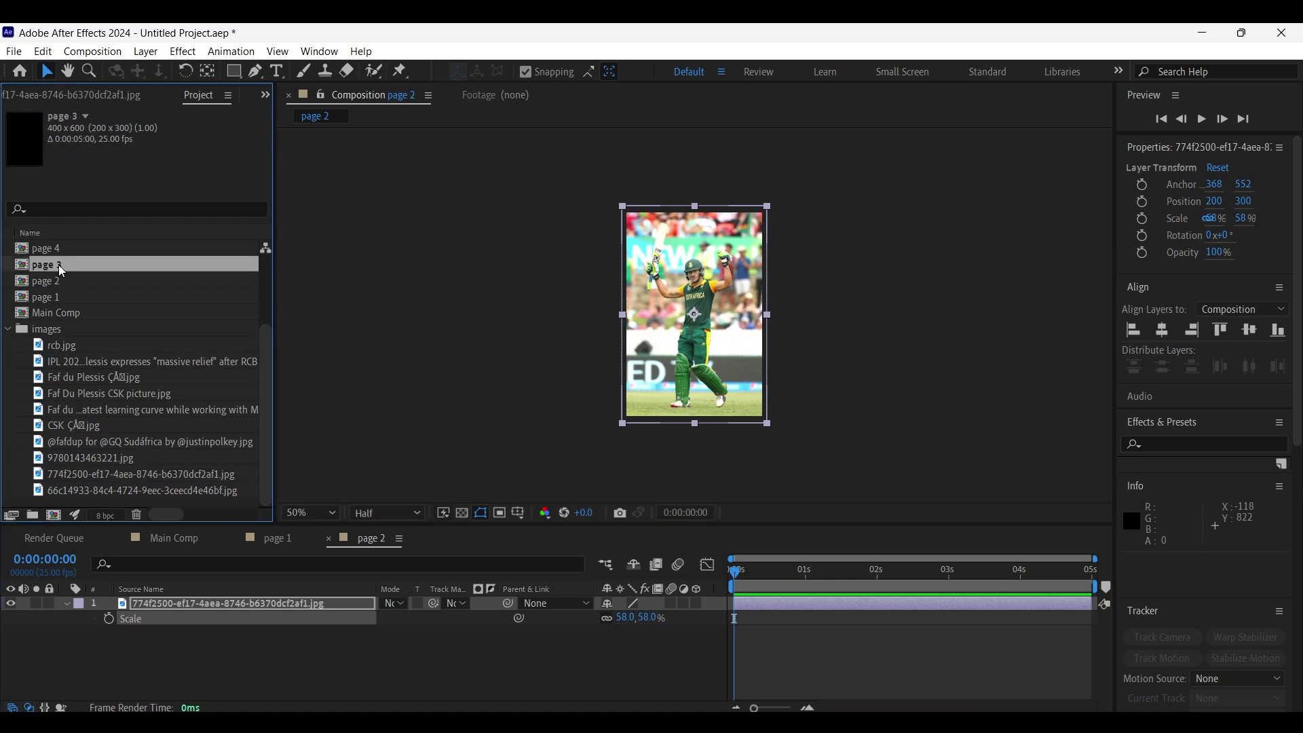
double_click(58, 265)
left_click(112, 490)
left_click(102, 459)
left_click(79, 426)
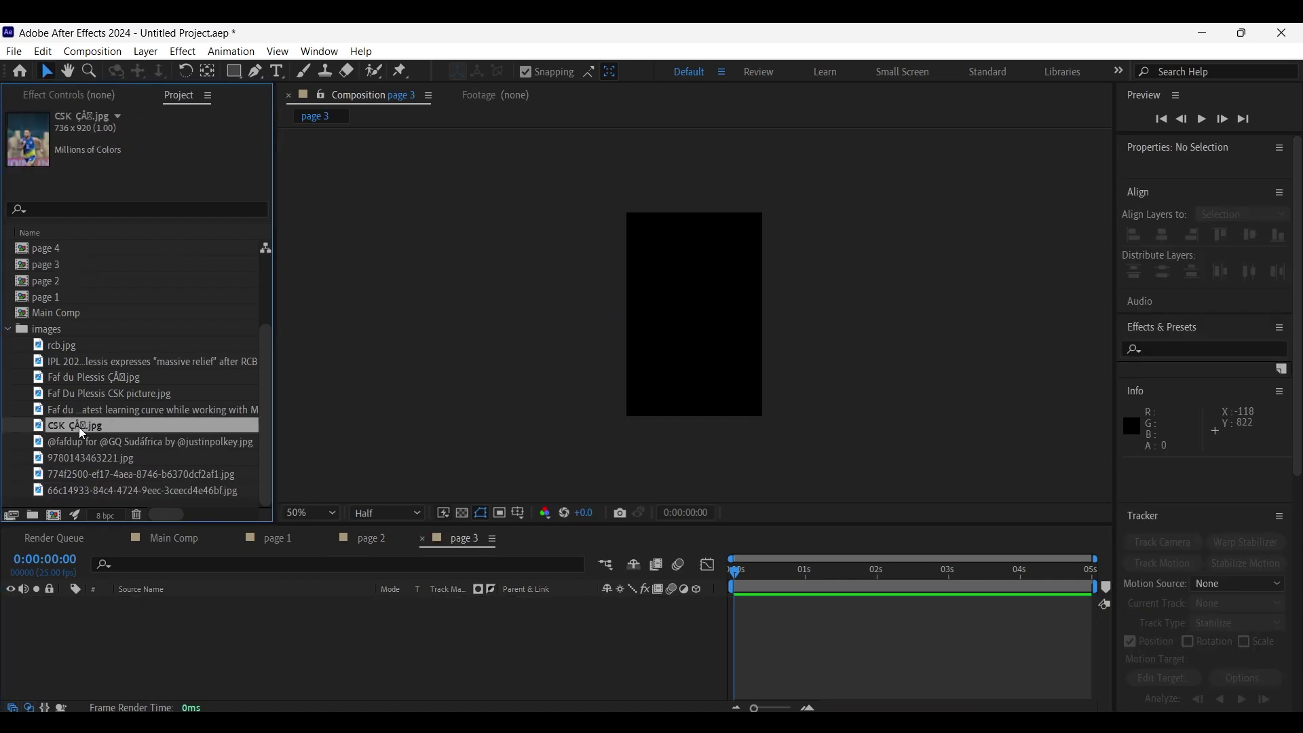
left_click(79, 441)
left_click_drag(150, 562, 153, 597)
key("s")
left_click_drag(641, 618, 604, 621)
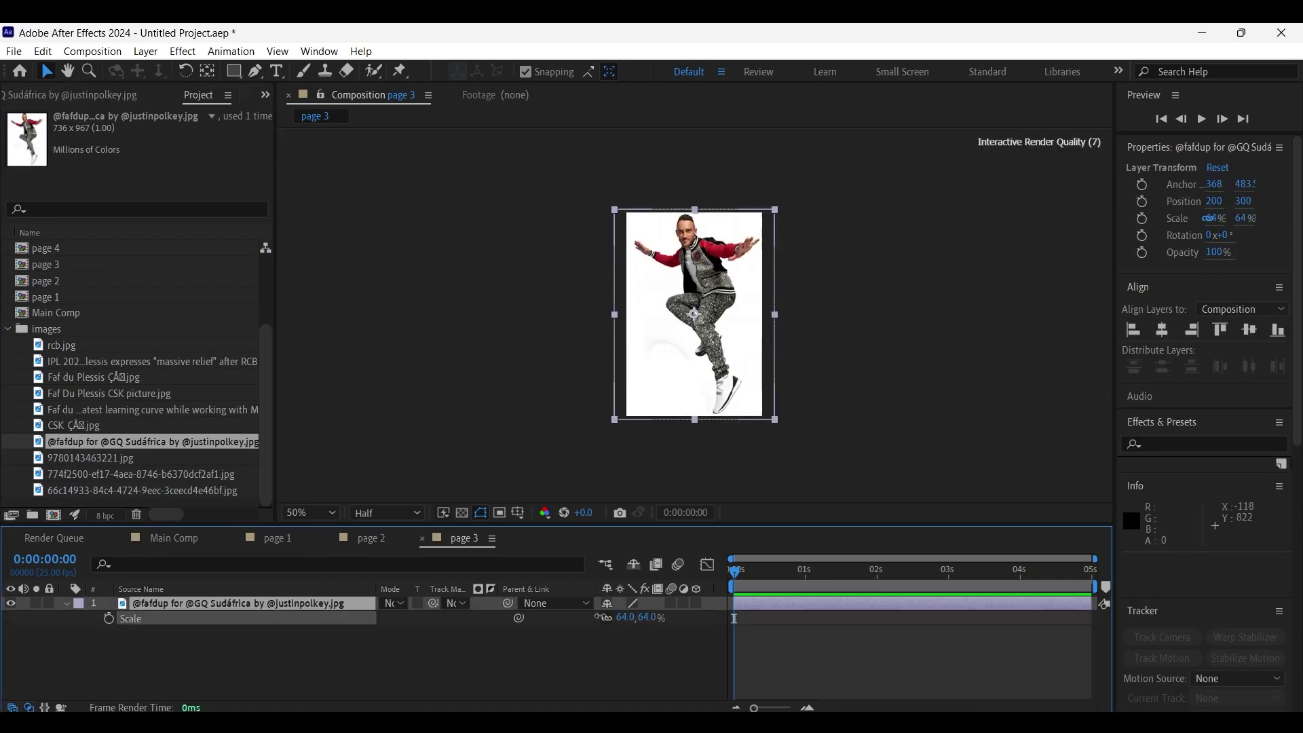
Step: Add the next player photo to page 4, scaled to 65%
left_click(60, 249)
double_click(60, 248)
left_click(102, 456)
left_click_drag(78, 426, 182, 628)
key("s")
left_click_drag(641, 619, 587, 615)
Step: Add rcb.jpg to page 5 and scale it down to fit
scroll(61, 290, "up", 1)
double_click(60, 281)
left_click(97, 443)
left_click(107, 411)
left_click_drag(61, 394, 192, 664)
key("s")
left_click_drag(641, 618, 598, 619)
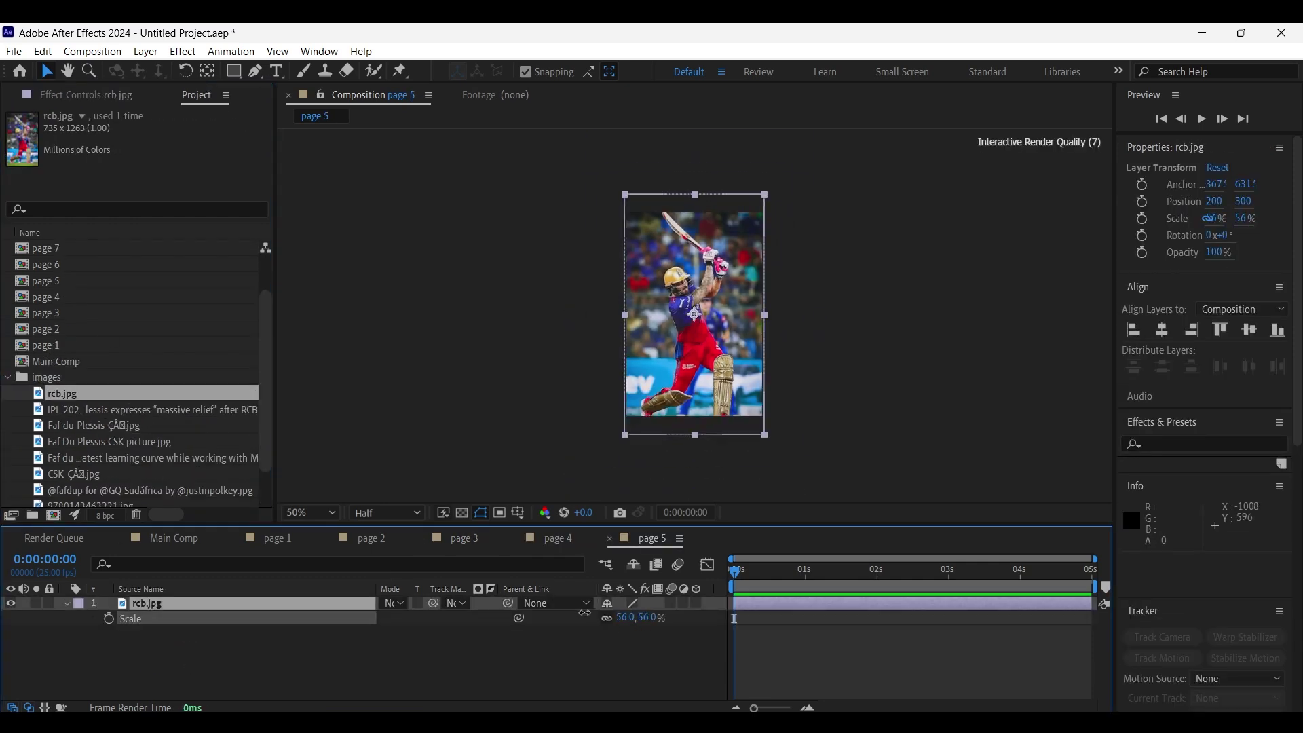
Step: Fill pages 6 and 7 with photos, shrinking the page 7 photo to fit
scroll(61, 306, "up", 1)
double_click(58, 310)
left_click(97, 473)
left_click_drag(227, 652, 227, 648)
key("s")
double_click(48, 297)
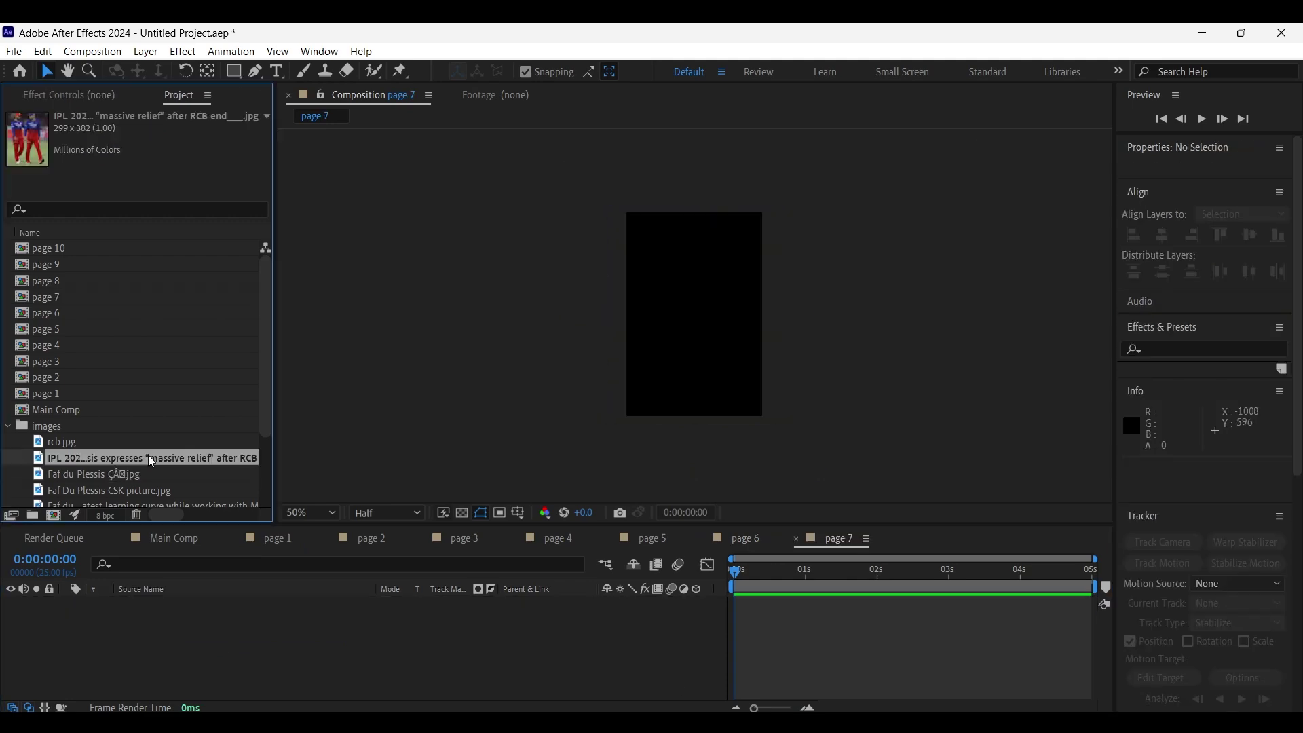
left_click(130, 489)
left_click_drag(130, 489, 217, 638)
key("s")
left_click_drag(637, 623, 608, 623)
Step: Add the RCB players image to page 8 and scale it to fit
double_click(56, 276)
scroll(81, 340, "down", 1)
left_click(128, 440)
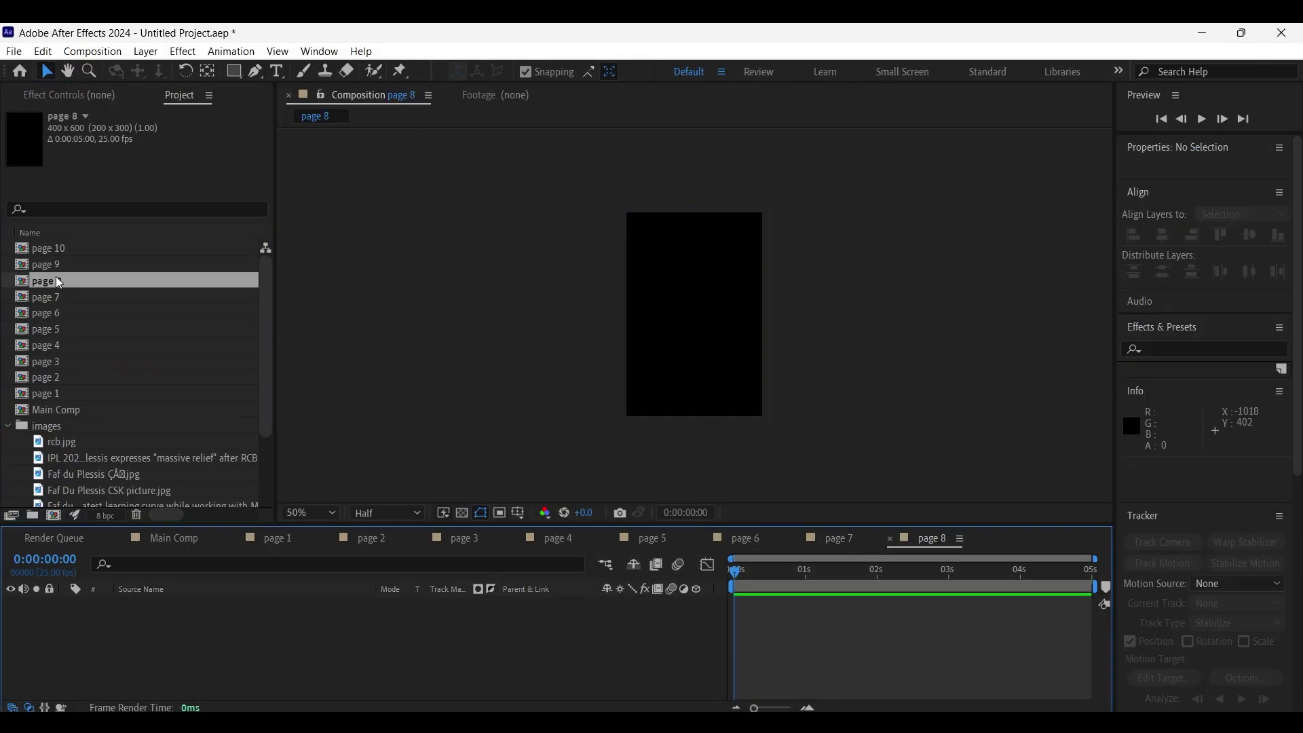
left_click(102, 474)
left_click_drag(56, 411, 150, 615)
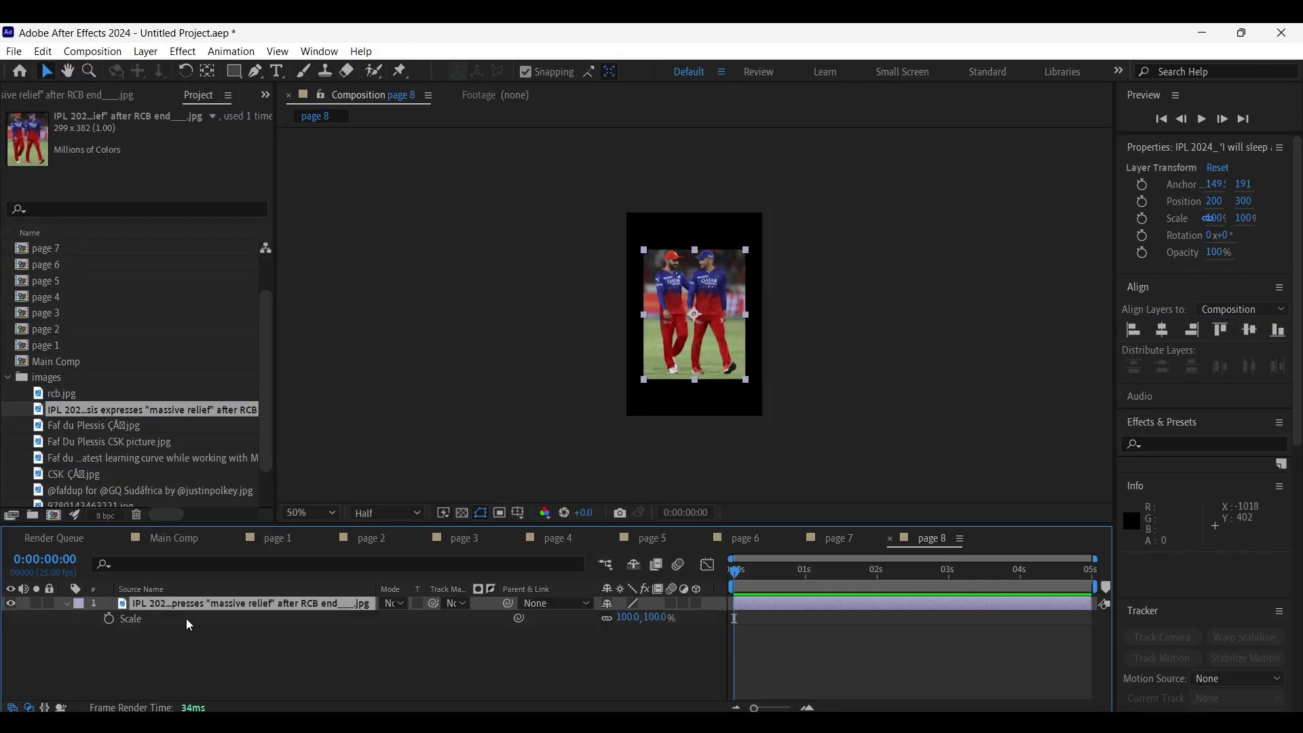
key("s")
left_click_drag(624, 618, 655, 619)
Step: Add the Faf and MS Dhoni image to page 9, shrunk to fit
scroll(73, 308, "up", 1)
double_click(48, 260)
scroll(73, 308, "down", 1)
left_click(104, 459)
left_click_drag(104, 458, 264, 658)
key("s")
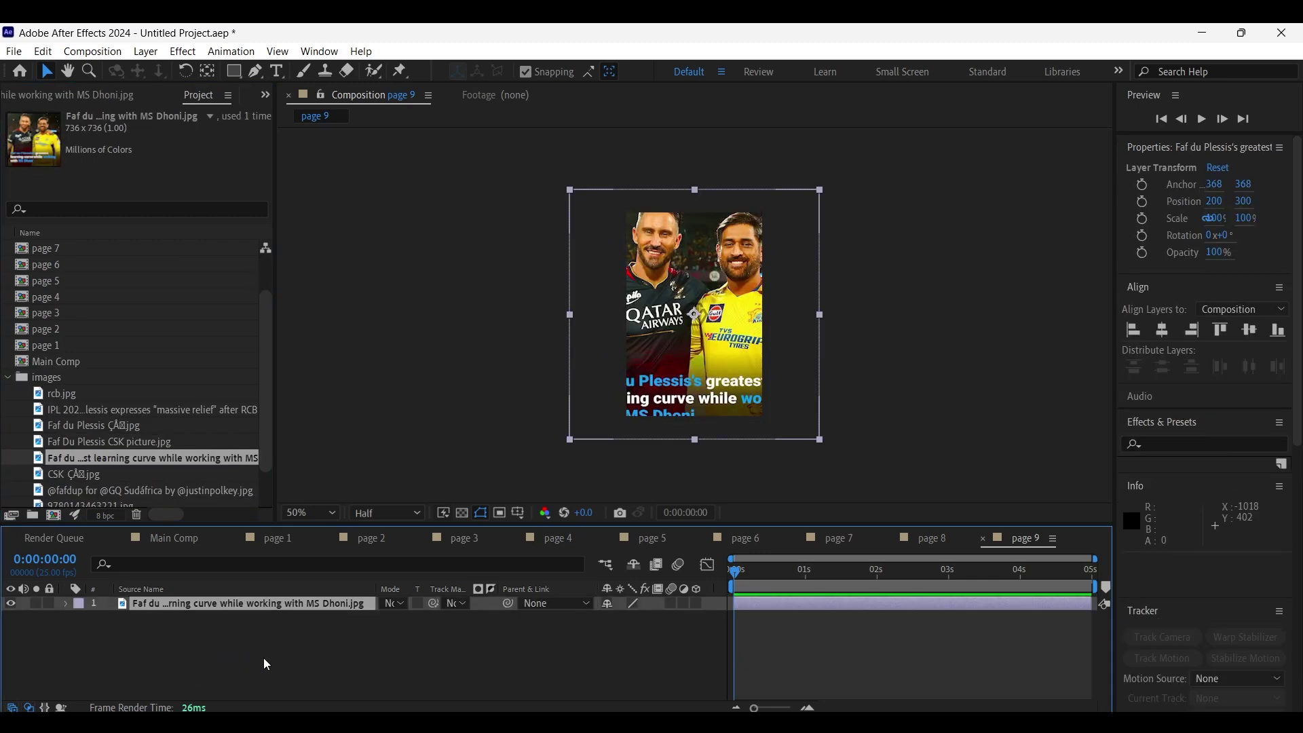
left_click_drag(638, 618, 610, 620)
Step: Add the black-and-white portrait to page 10, shrink it to fit, and return to Main Comp
scroll(113, 340, "up", 2)
double_click(48, 248)
scroll(99, 407, "down", 3)
left_click(115, 484)
left_click_drag(114, 485, 204, 652)
key("s")
left_click_drag(638, 618, 614, 618)
left_click(303, 666)
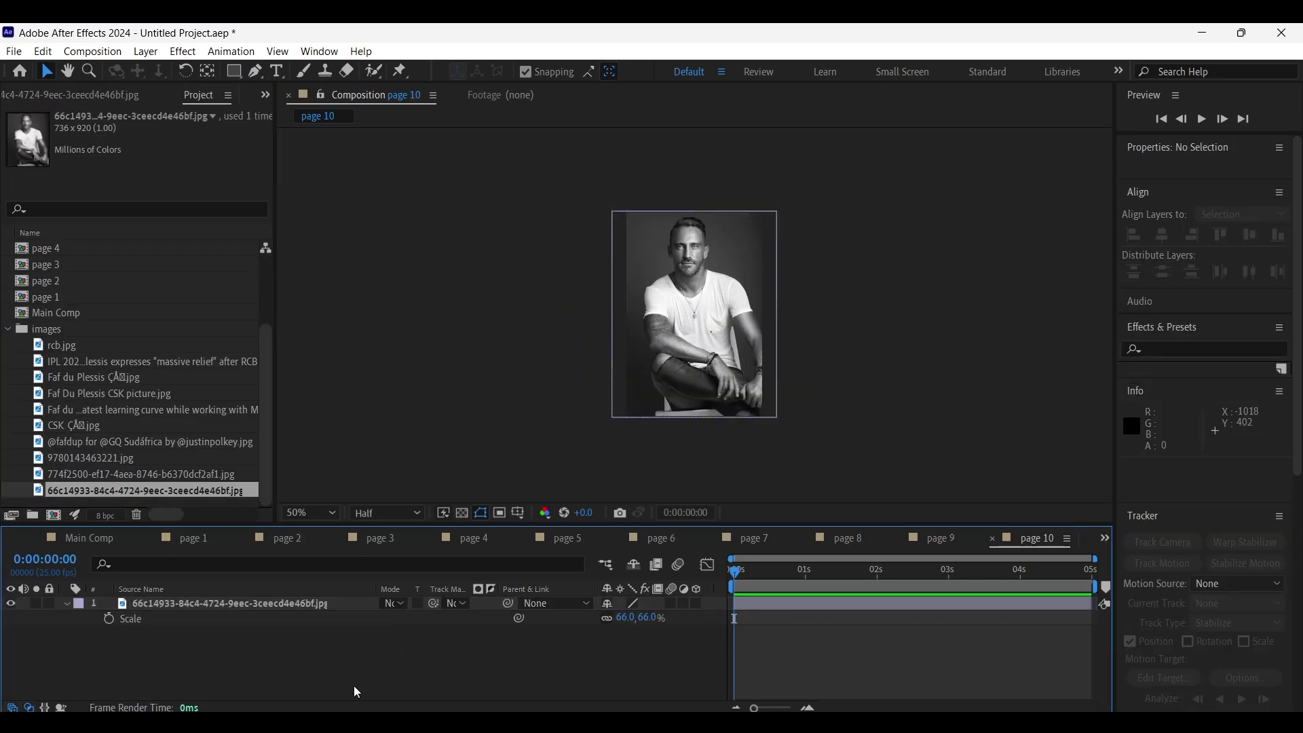
left_click(96, 538)
left_click(9, 331)
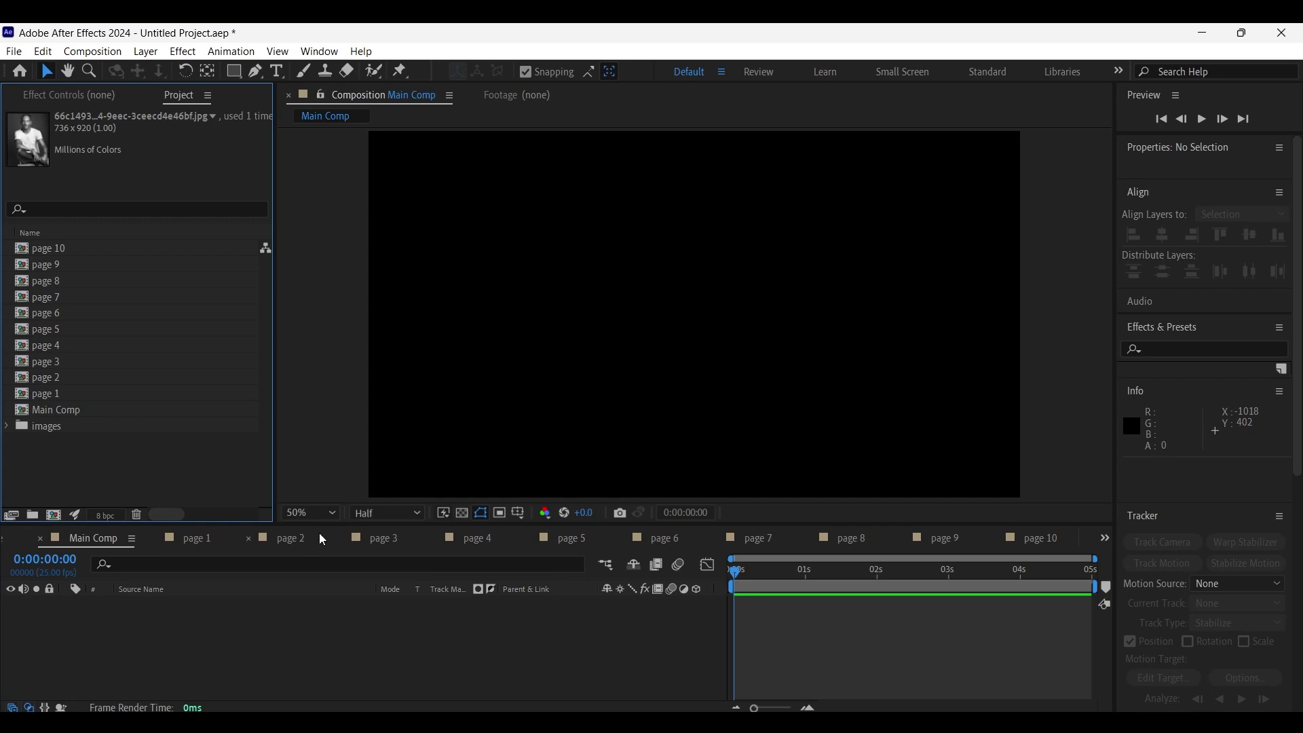
Step: Review the page 1 through page 10 compositions in turn, then go back to Main Comp
left_click(193, 538)
left_click(289, 541)
left_click(393, 540)
left_click(487, 538)
left_click(571, 539)
left_click(666, 540)
left_click(757, 540)
left_click(849, 539)
left_click(950, 539)
left_click(1033, 541)
left_click(95, 538)
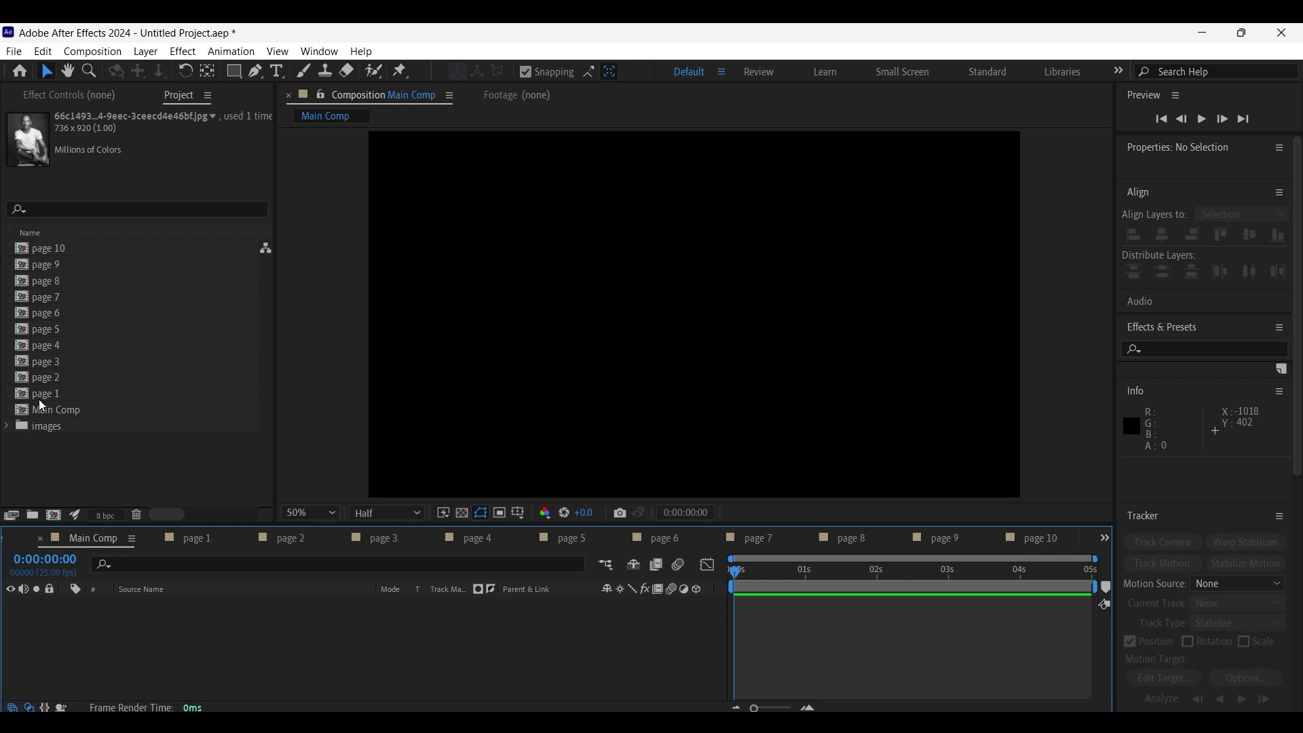
Step: Add page 1 to Main Comp as a 3D layer, anchored at its right edge and centred
left_click_drag(41, 393, 168, 625)
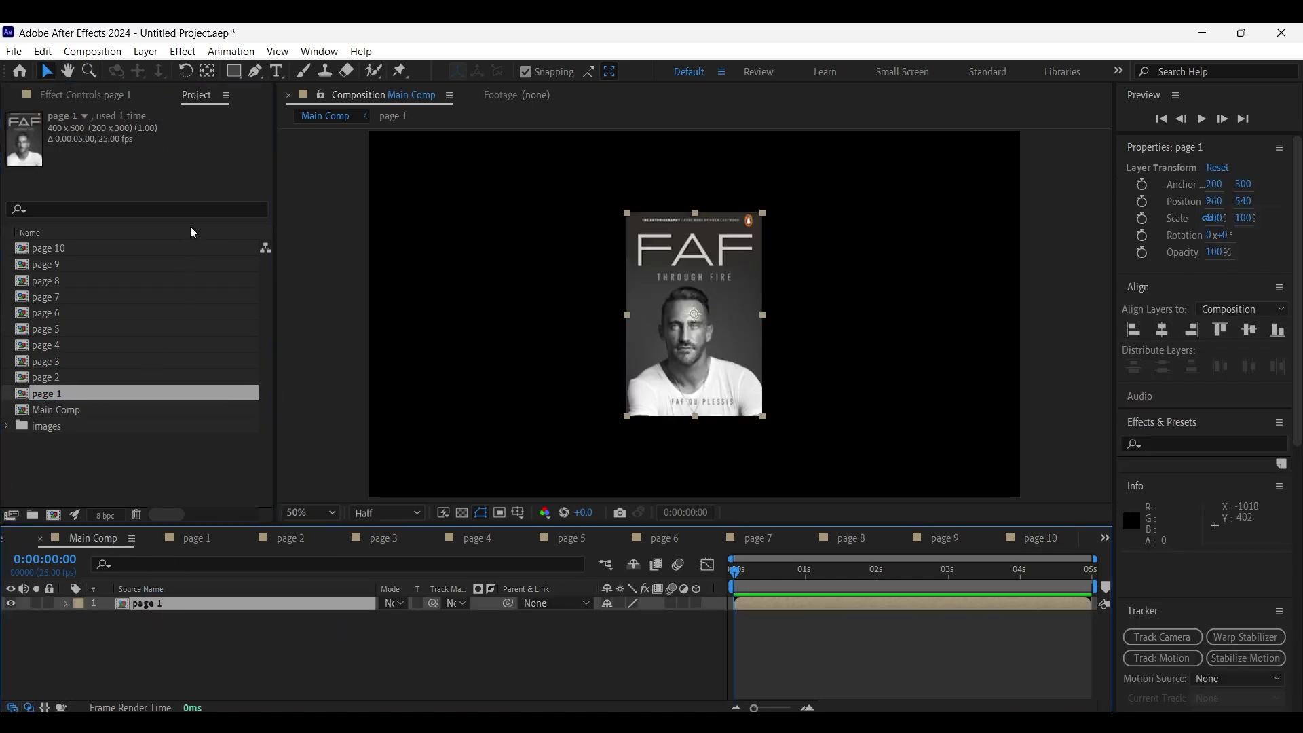
left_click(208, 71)
left_click_drag(697, 316, 759, 327)
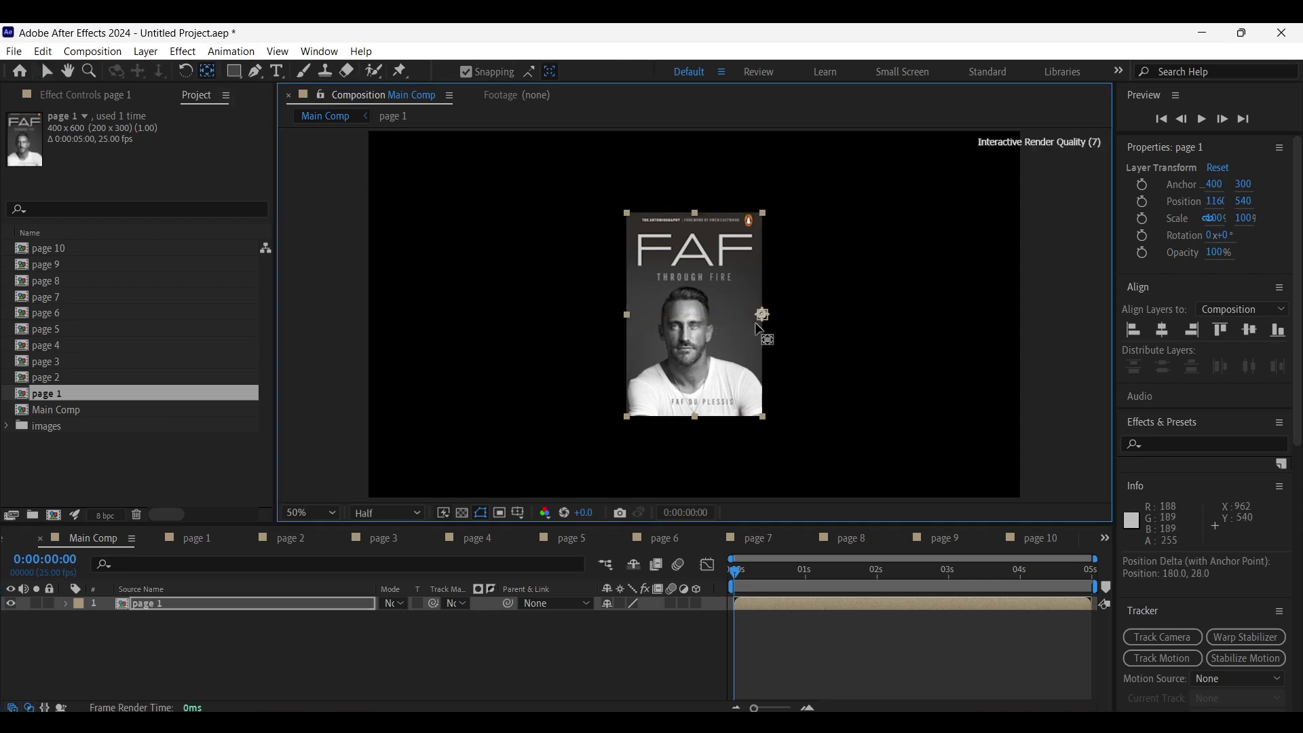
key("ctrl+Home")
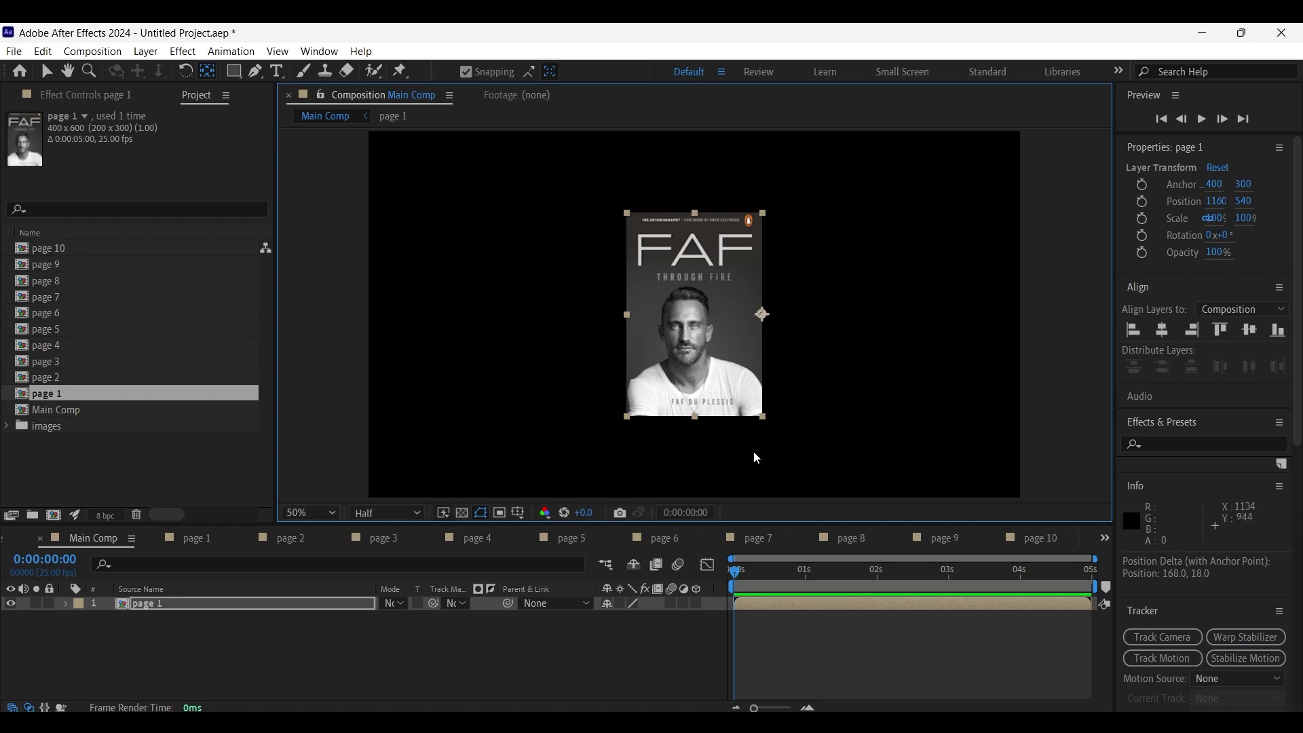
key("ctrl+Home")
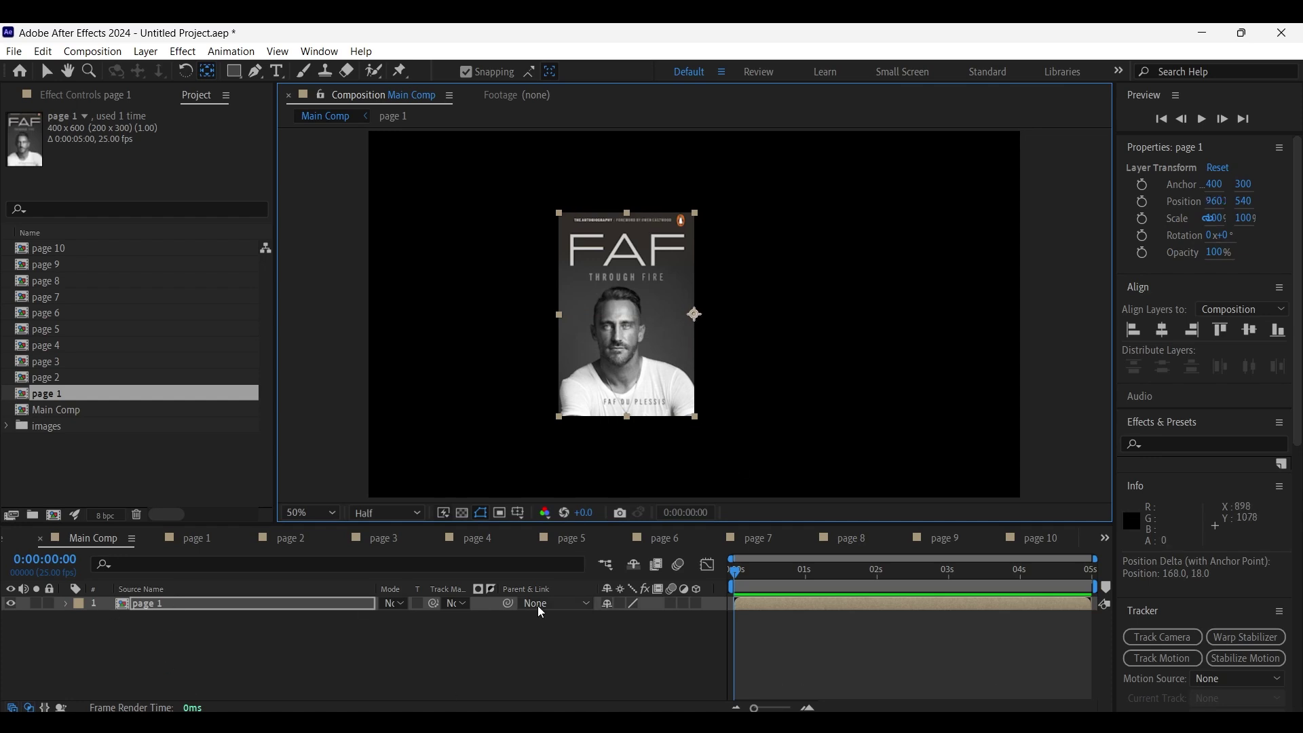
left_click(696, 604)
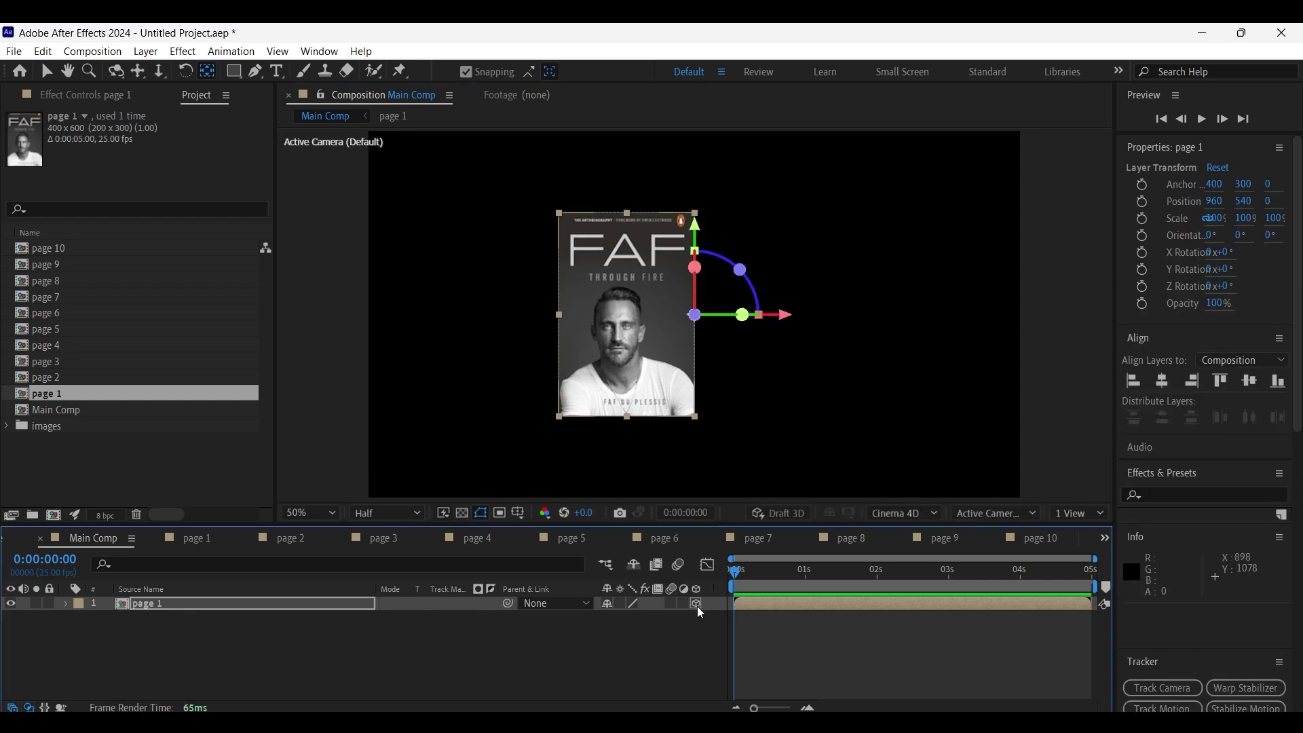
Step: Set page 1's Y Rotation to -180° with a keyframe at 0 s
left_click(278, 600)
key("r")
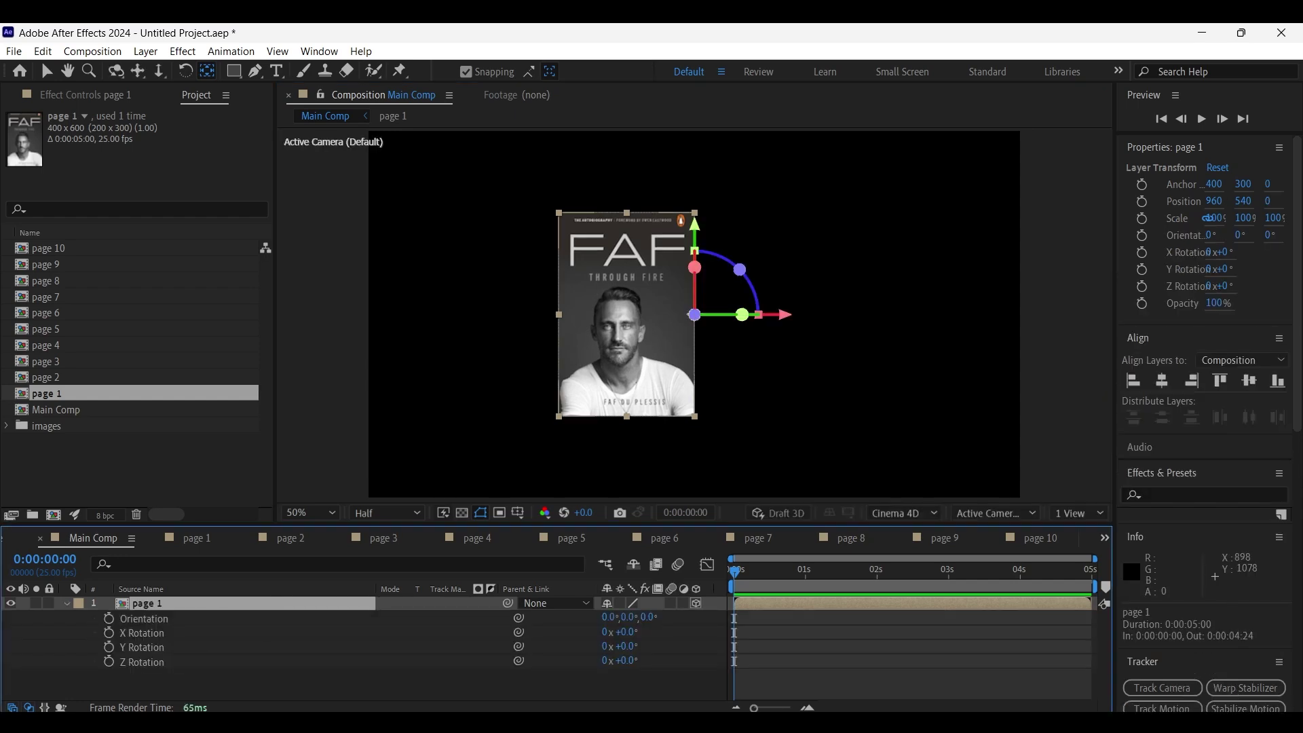
left_click_drag(624, 646, 468, 638)
left_click(624, 647)
type("-180")
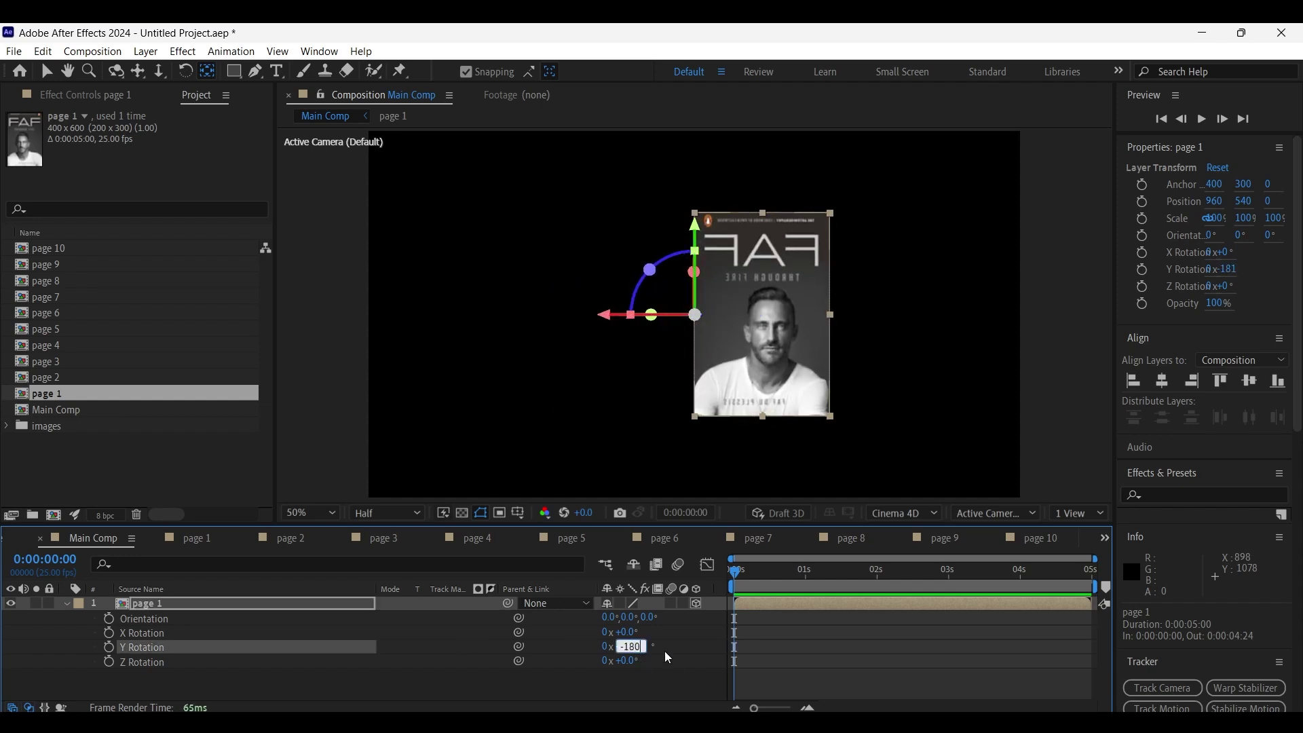
left_click(652, 650)
left_click(108, 647)
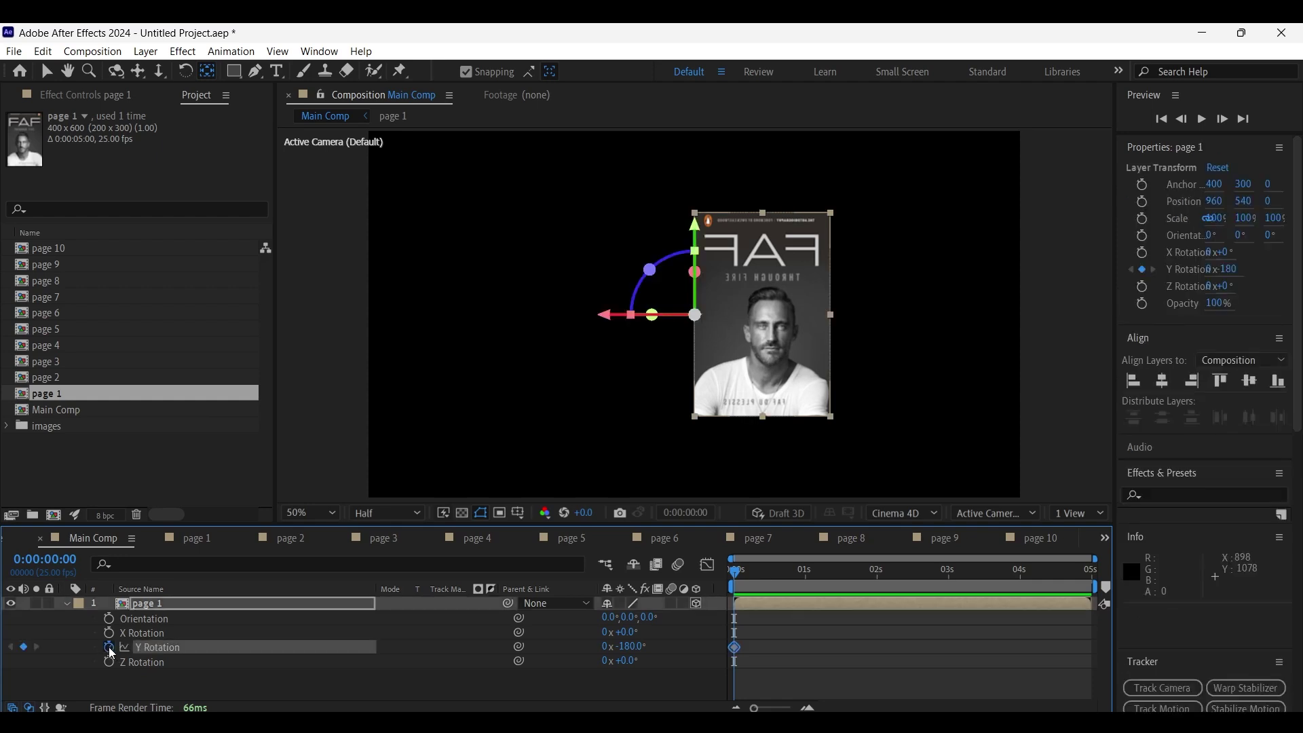
Step: Keyframe page 1's Y Rotation to 0° at frame 15
left_click_drag(740, 571, 777, 574)
left_click(631, 647)
type("0")
left_click(675, 649)
left_click_drag(769, 569, 737, 597)
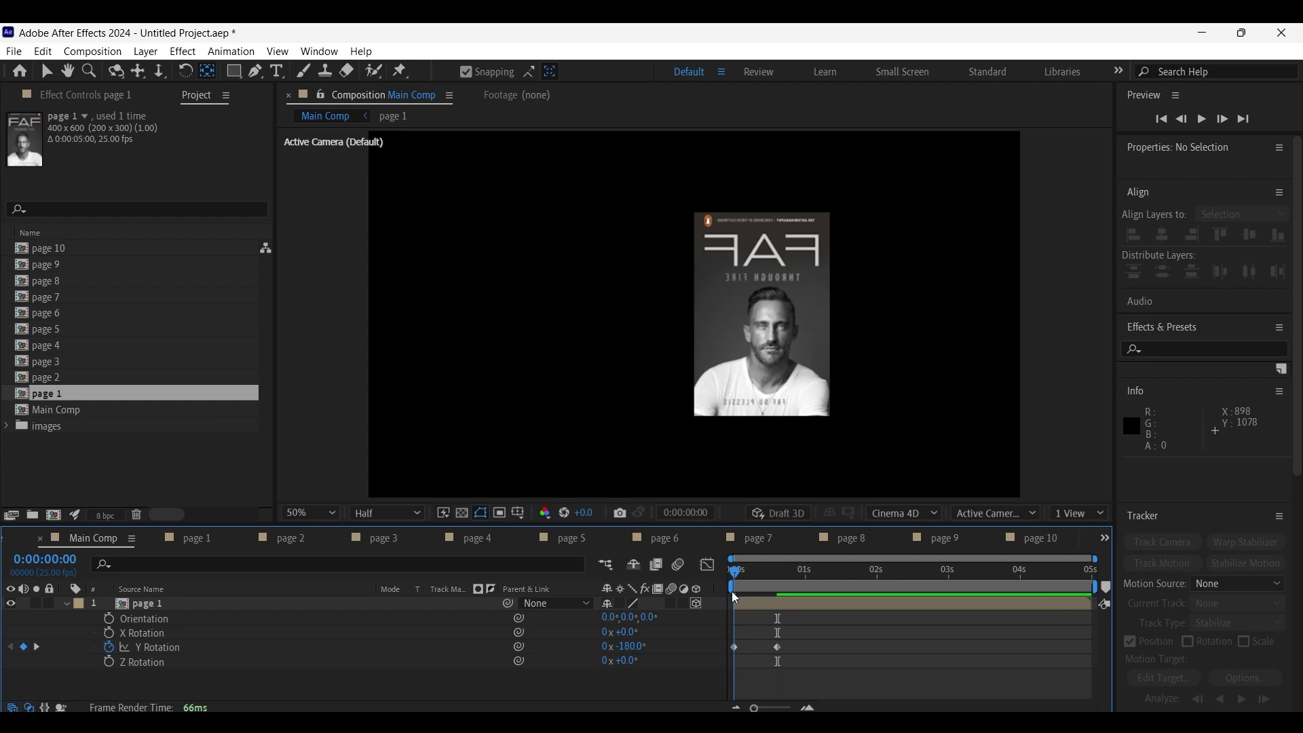
left_click(192, 538)
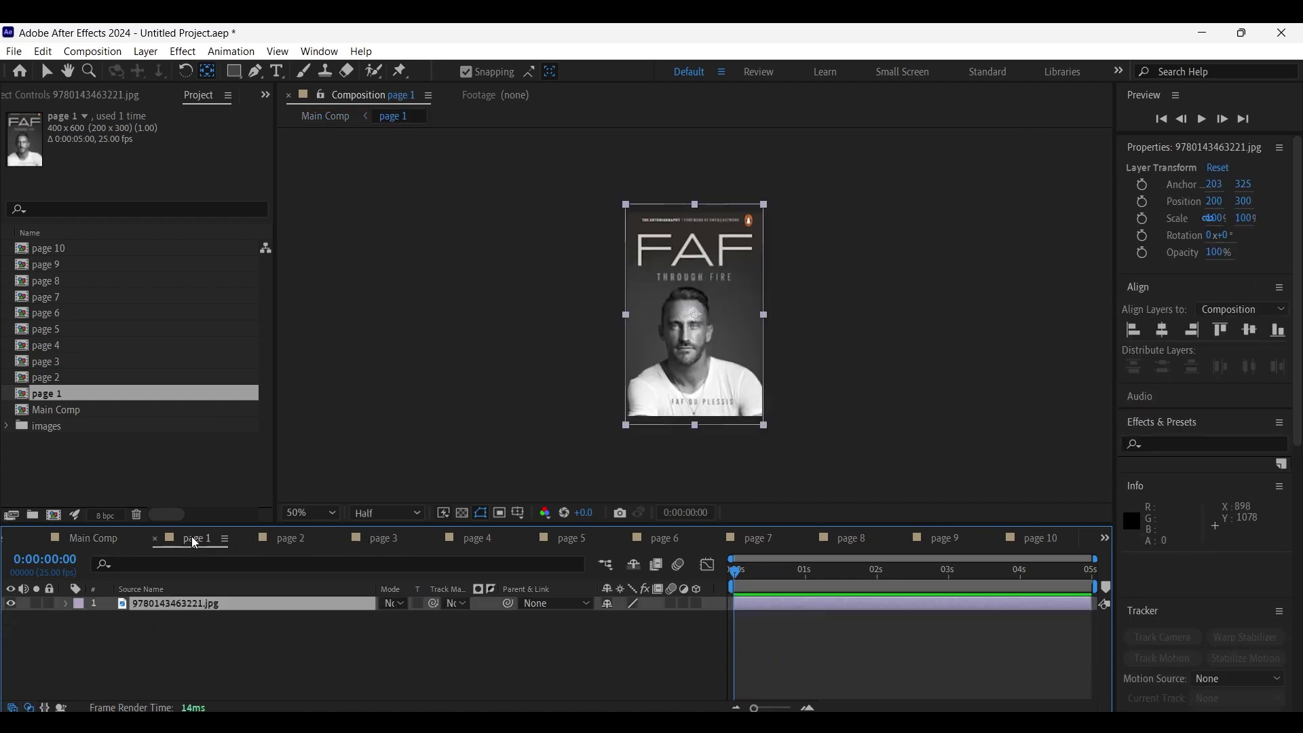
Step: Flip the page 1 book-cover layer horizontally, then scrub Main Comp to preview the flip
right_click(182, 600)
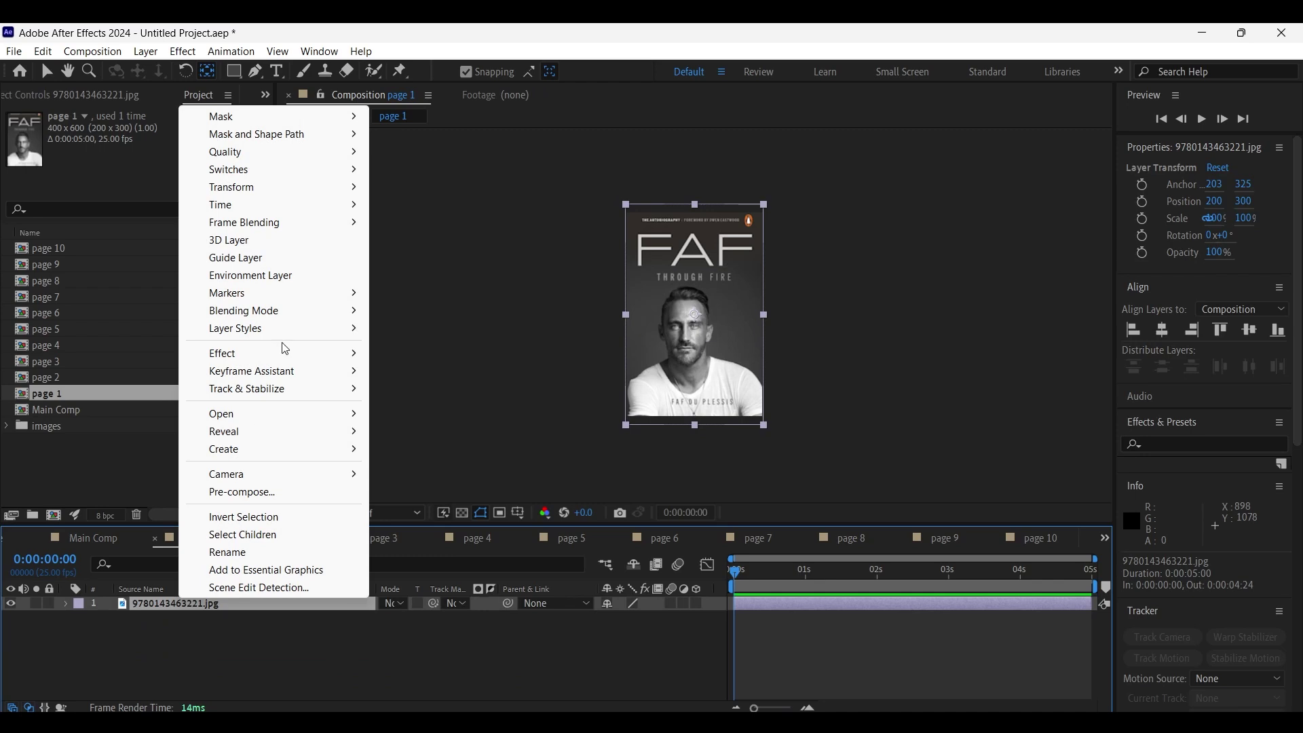
mouse_move(319, 188)
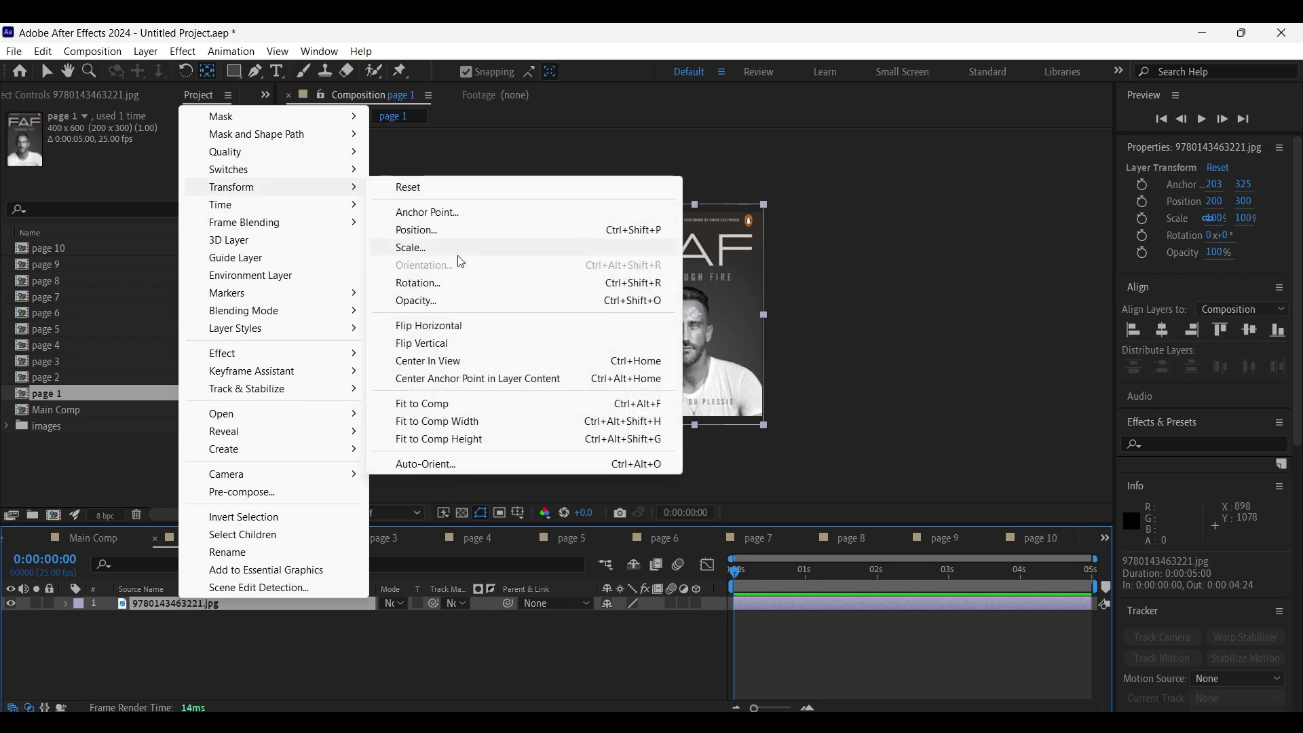
left_click(463, 332)
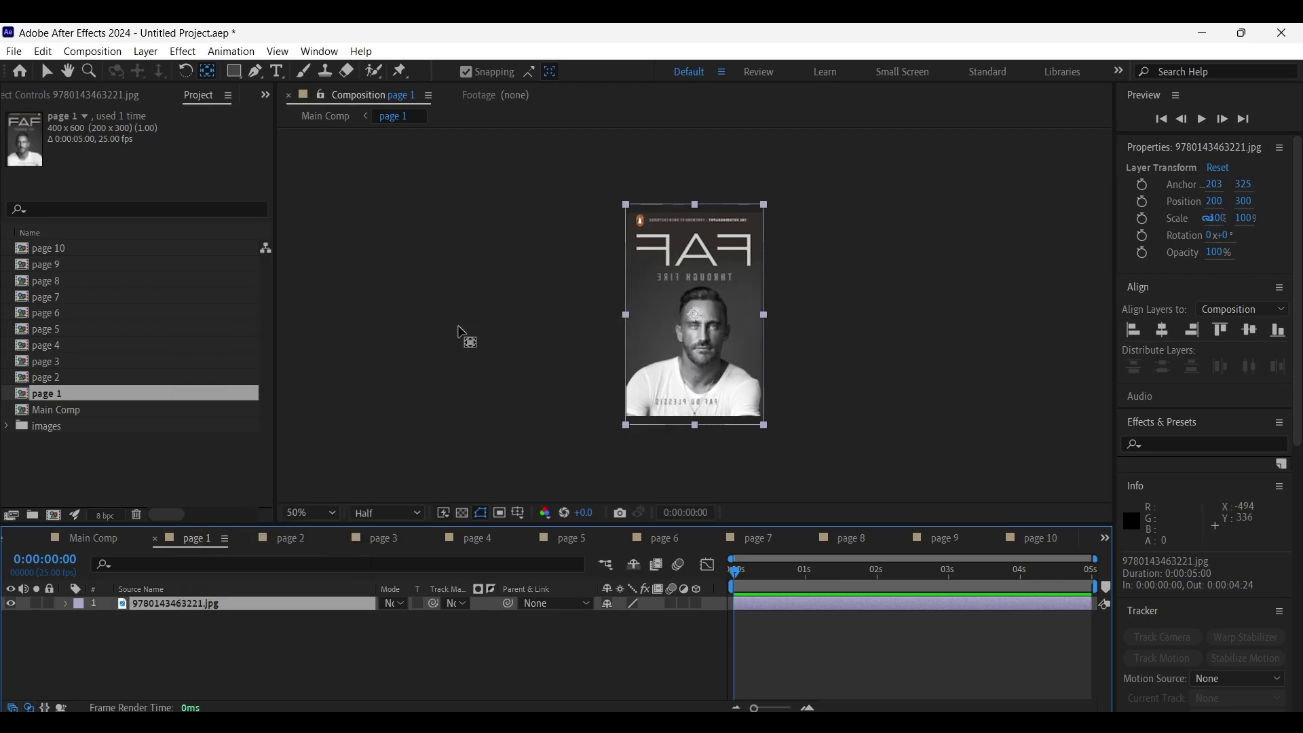
left_click(99, 545)
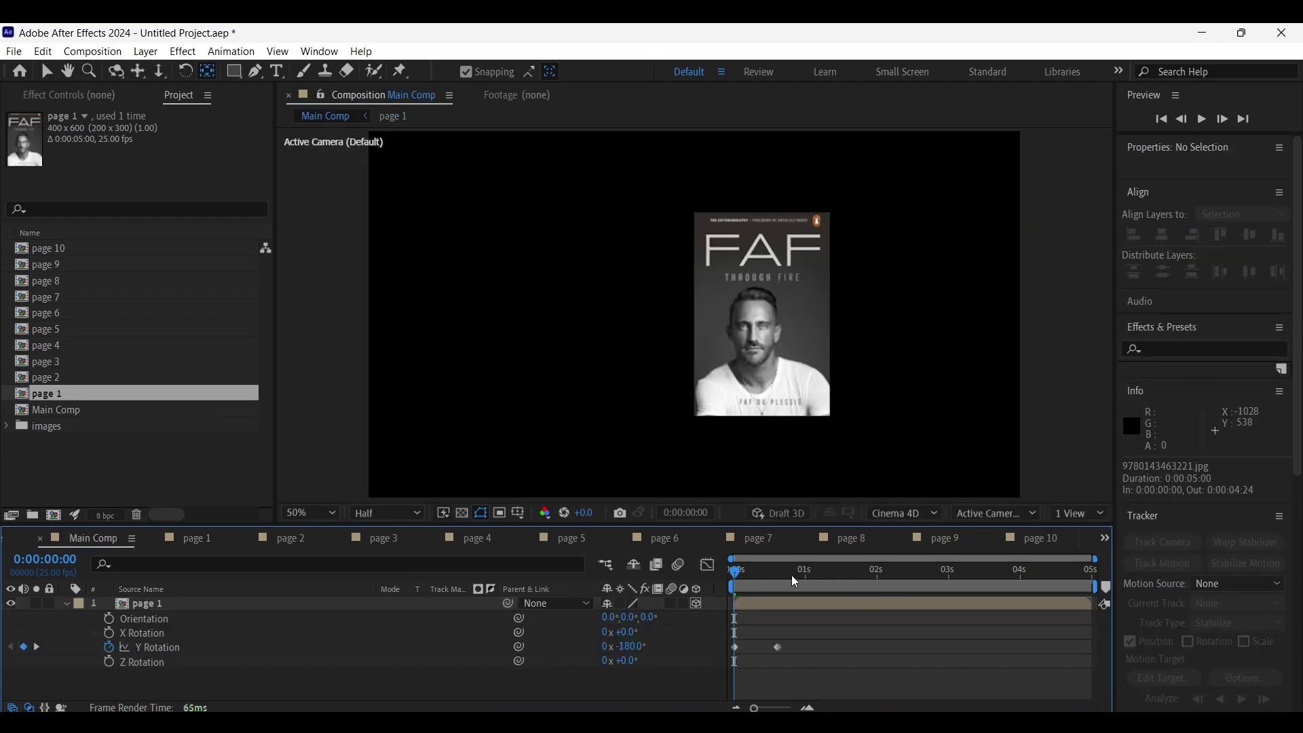
mouse_move(741, 578)
left_mouse_down()
mouse_move(787, 585)
mouse_move(730, 583)
mouse_move(789, 585)
mouse_move(735, 583)
mouse_move(754, 581)
left_mouse_up()
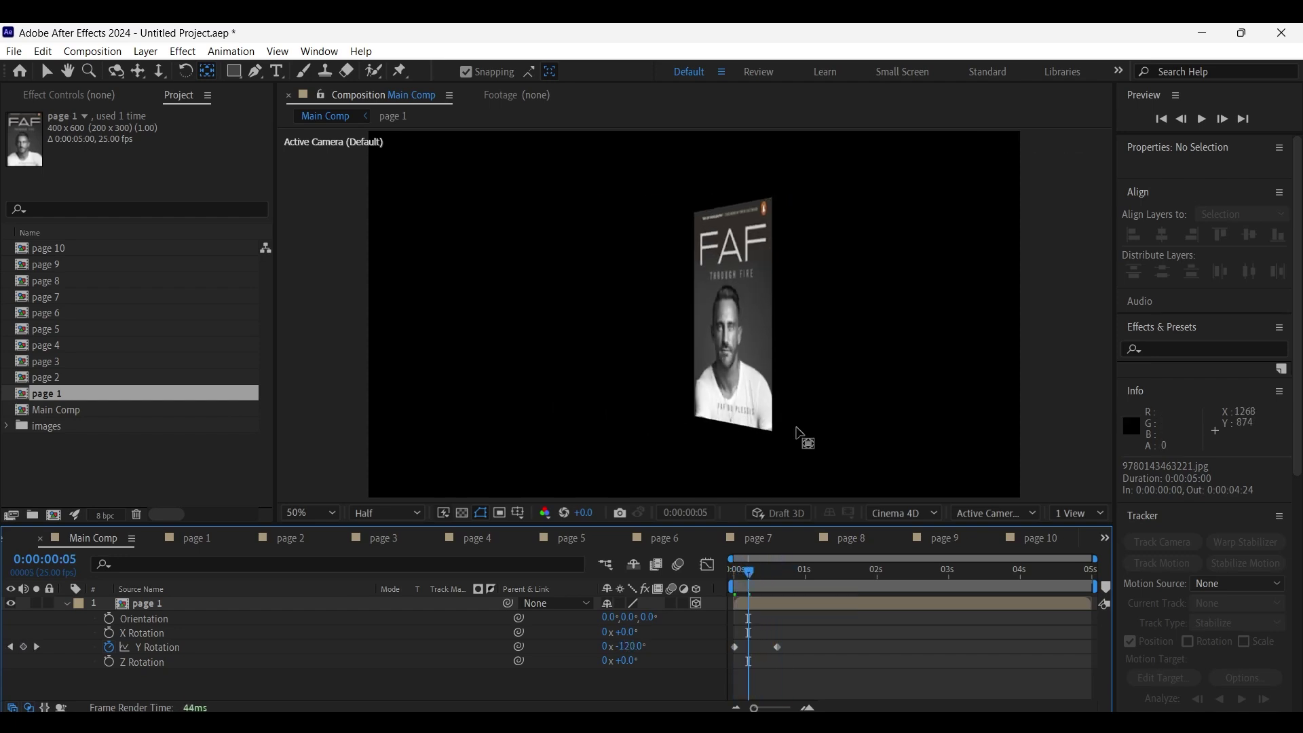
Step: Expand page 1's Geometry Options and drag Curvature to test a bend
left_click(69, 604)
left_click(66, 604)
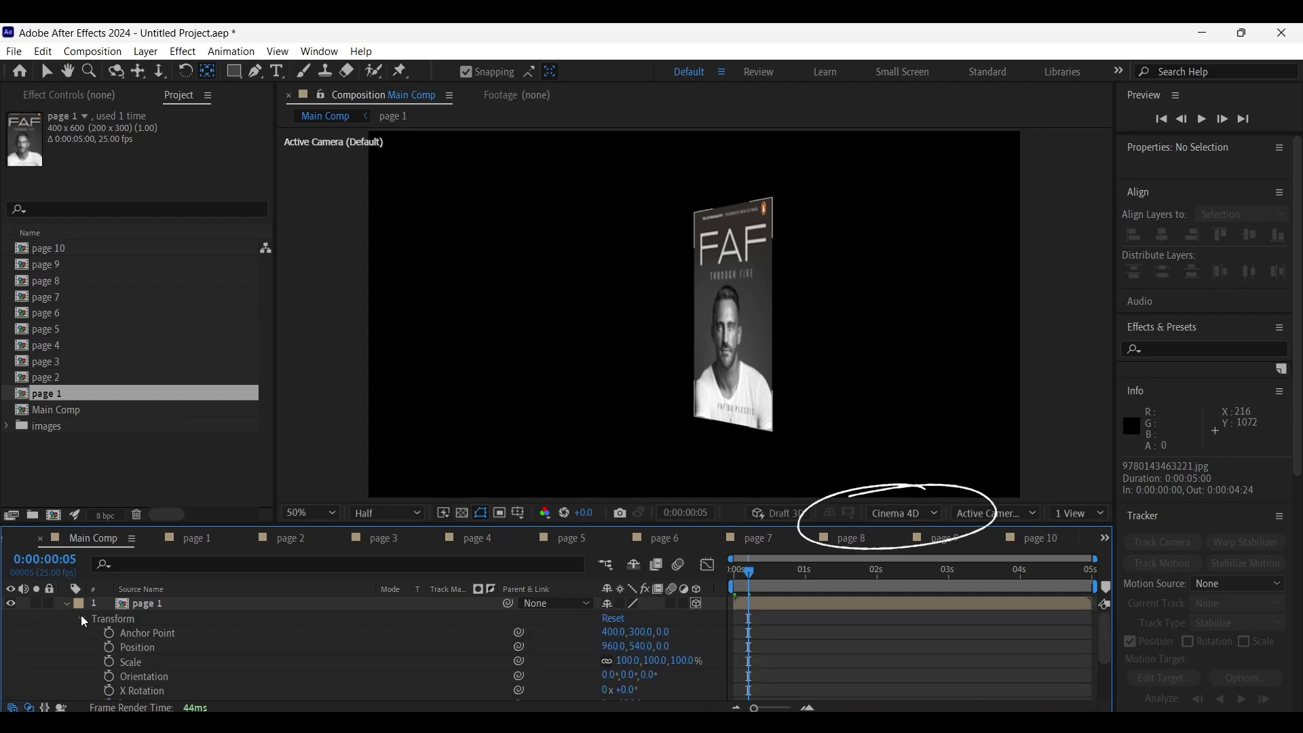
left_click(81, 619)
left_click(82, 632)
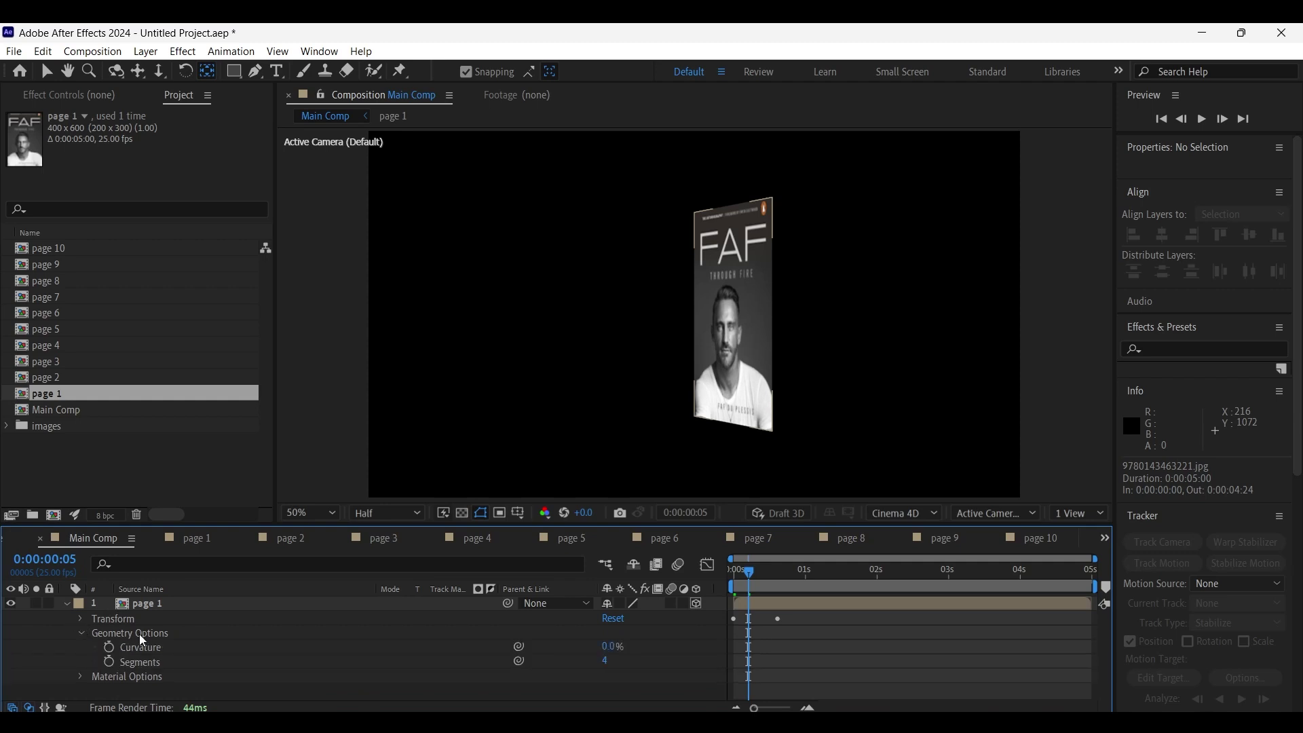
left_click_drag(610, 646, 558, 635)
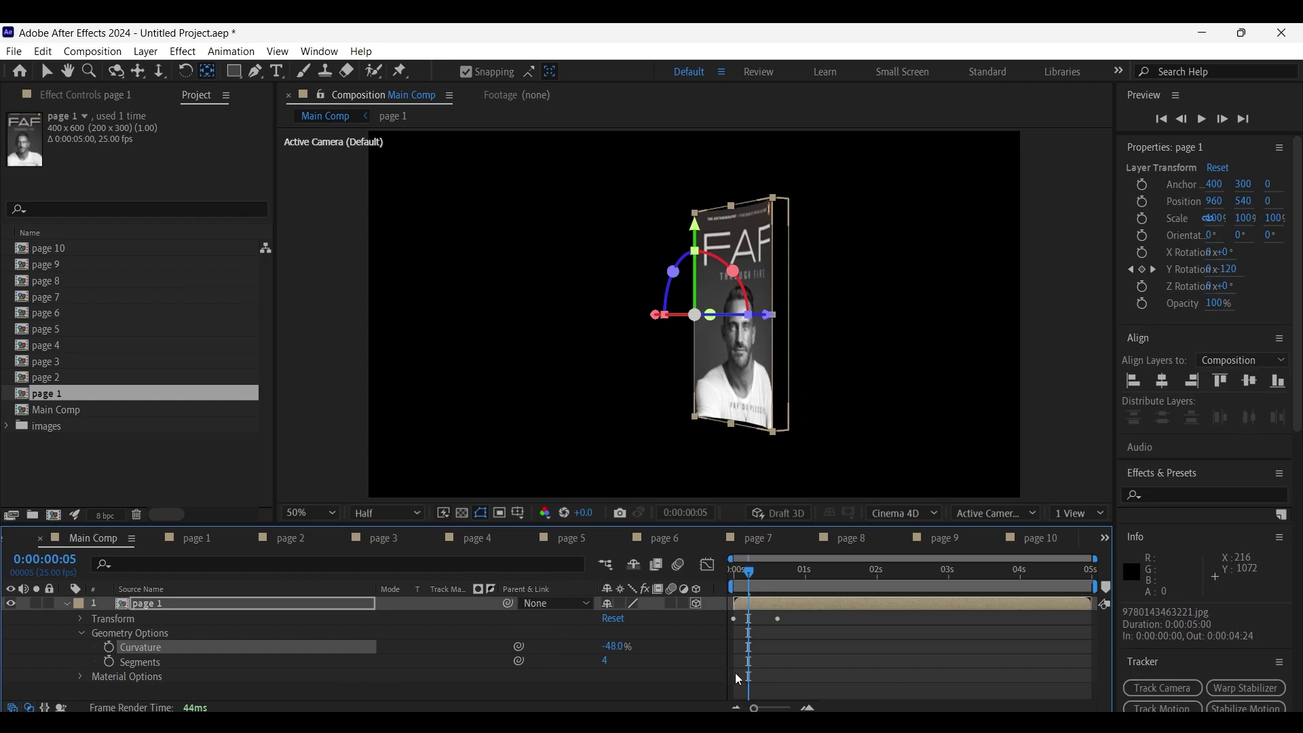
Step: Return to the start of the timeline and set Curvature back to 0%
left_click(96, 690)
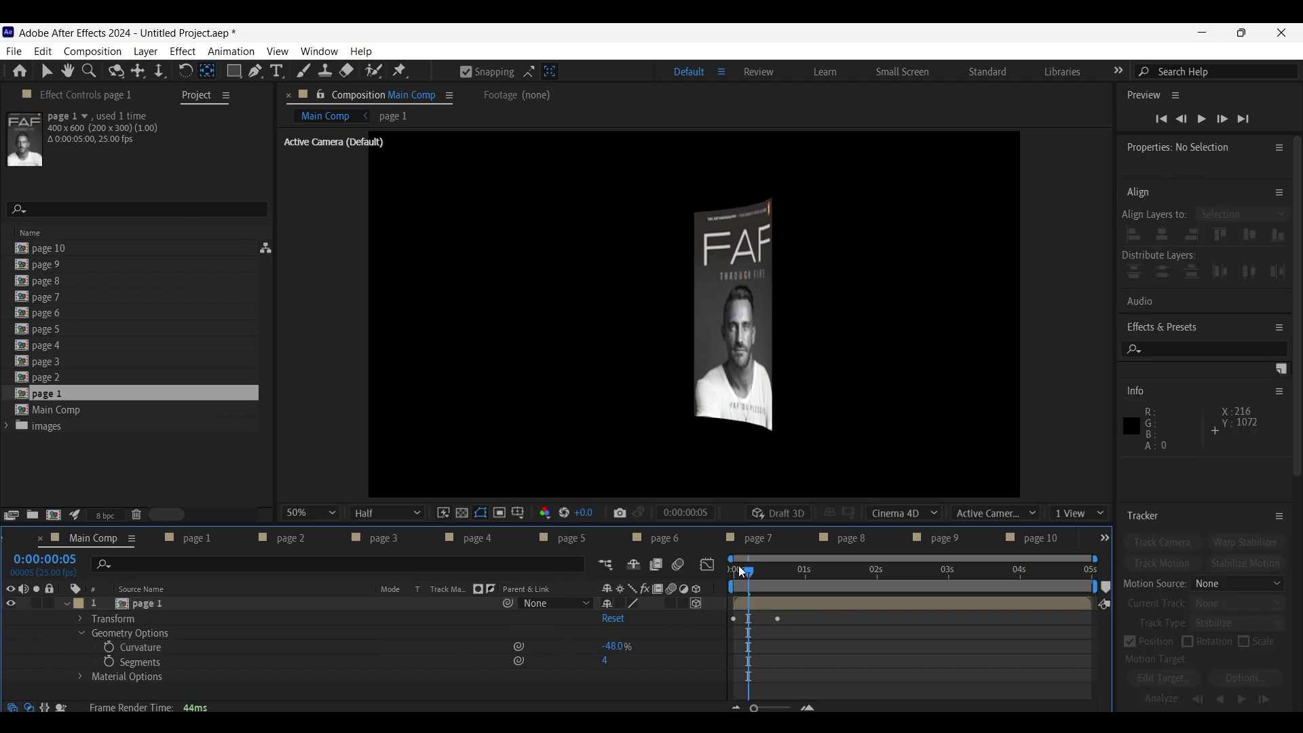
key("Home")
left_click(604, 645)
type("0")
key("Return")
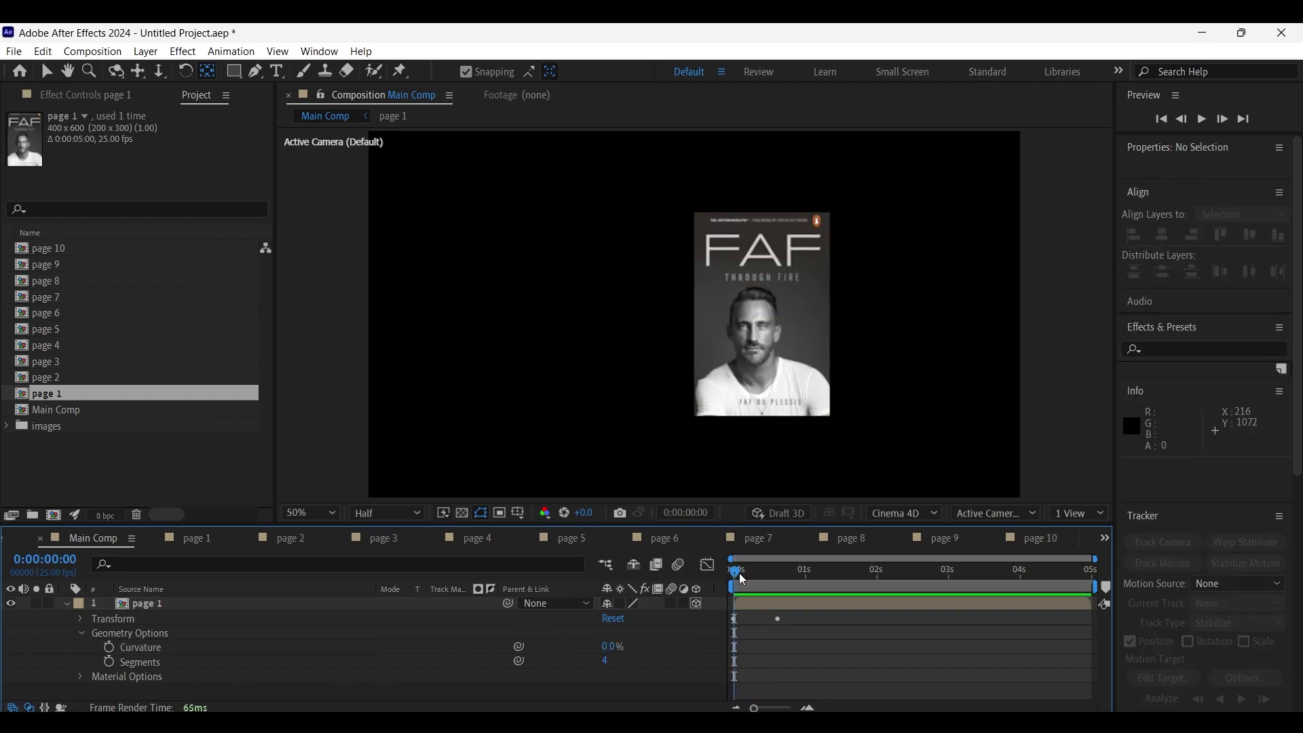
Step: Keyframe page 1's Curvature at 0% at the start and 50% at frame 4
left_click(109, 647)
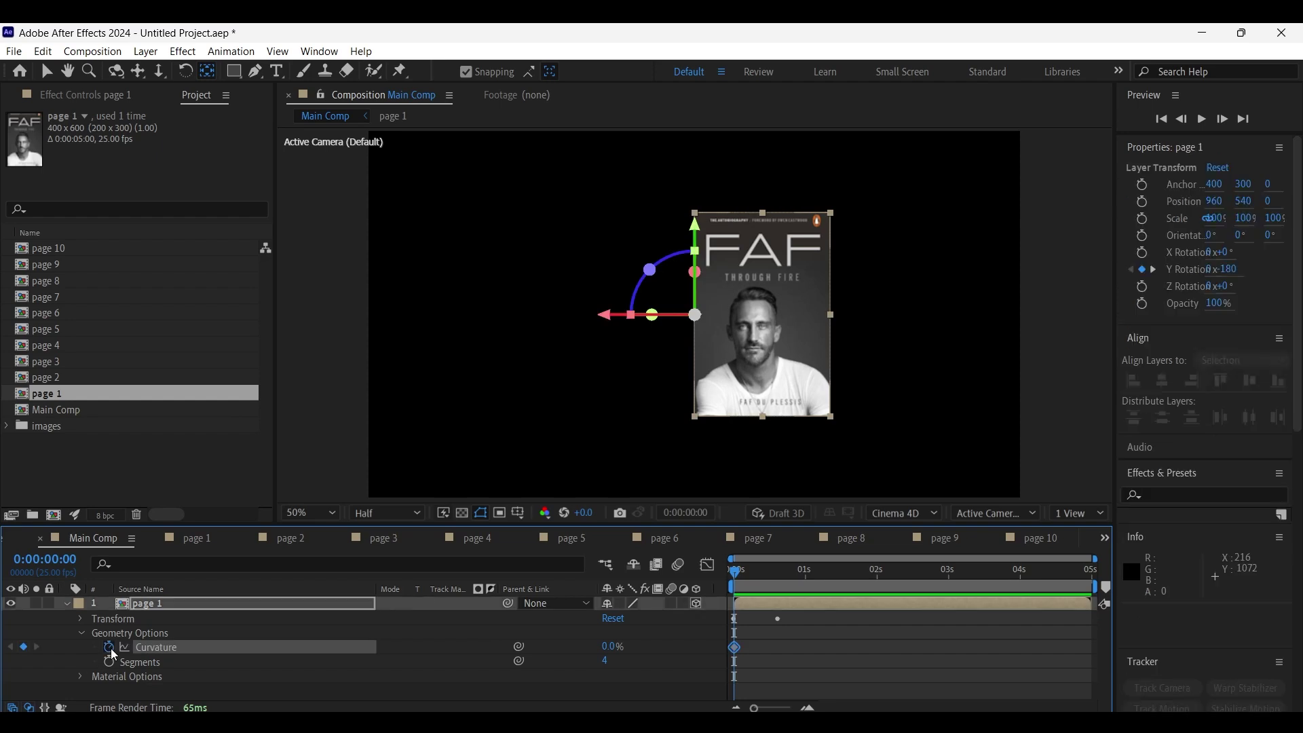
left_click(746, 575)
left_click(611, 645)
type("50")
left_click(653, 646)
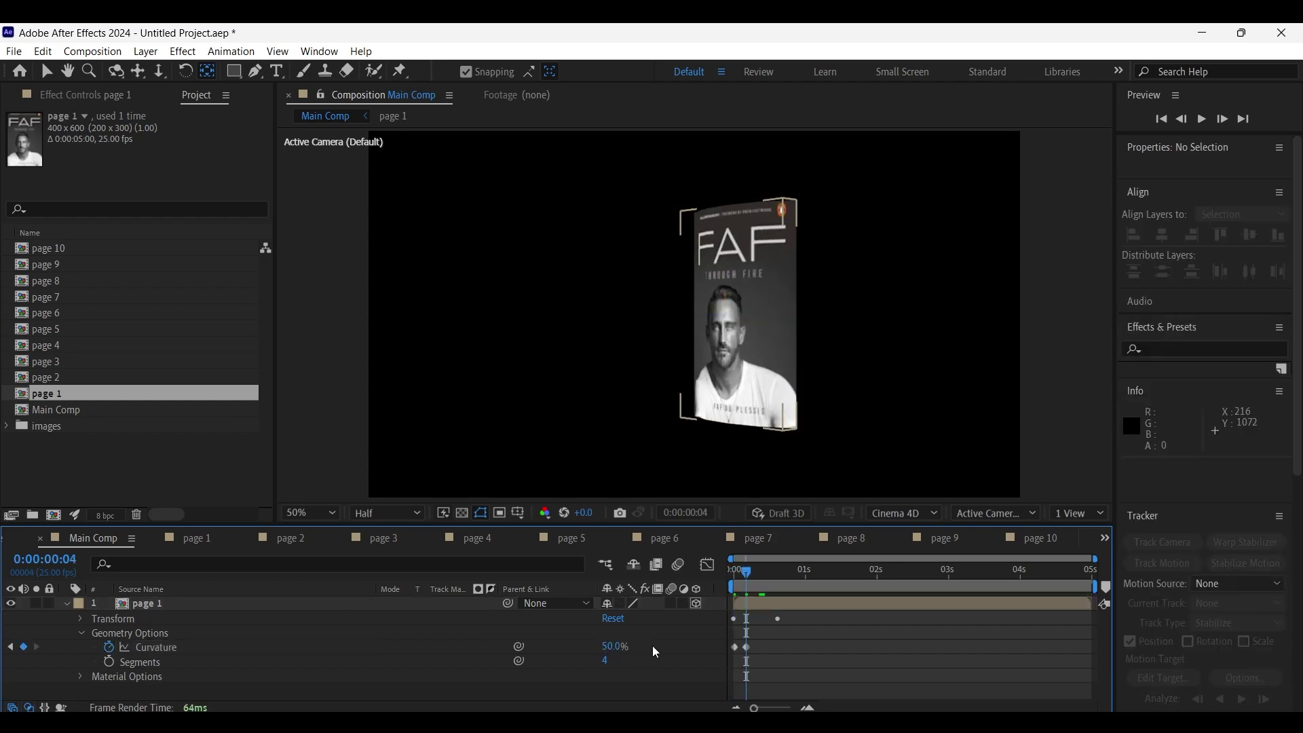
Step: Set page 1's Curvature to -50% at frame 10
left_click_drag(760, 577, 764, 577)
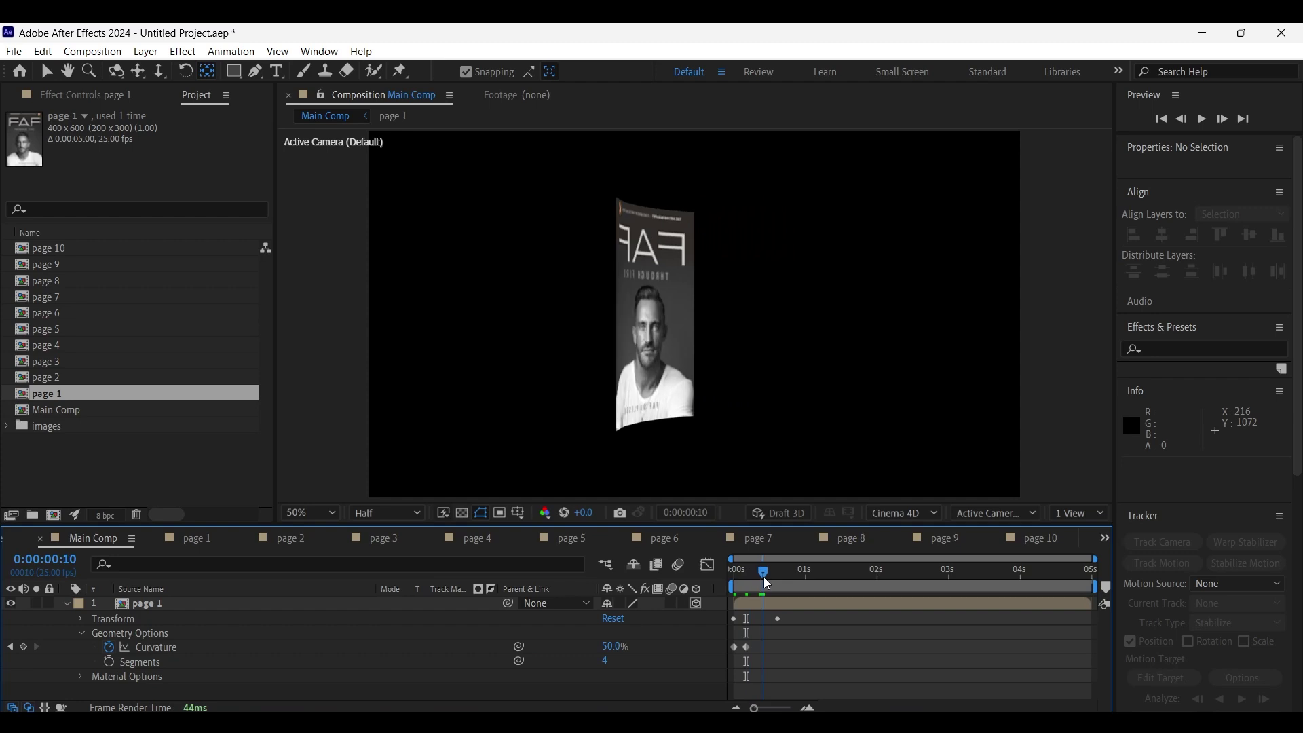
left_click(609, 647)
type("-50")
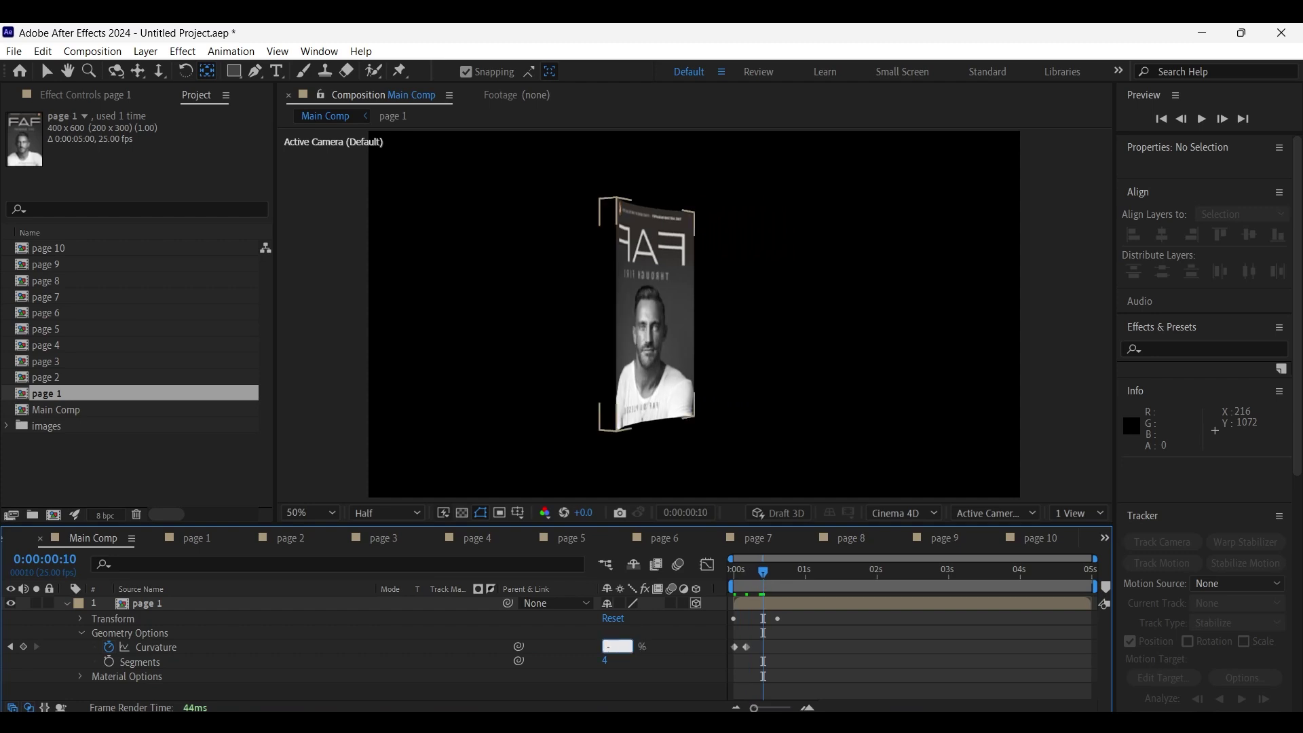
key("Return")
Step: Set Curvature to 0% at frame 15 and preview the bending flip
left_click_drag(766, 572, 778, 572)
left_click(615, 646)
type("0")
key("Return")
left_click_drag(771, 568, 729, 581)
left_click(67, 604)
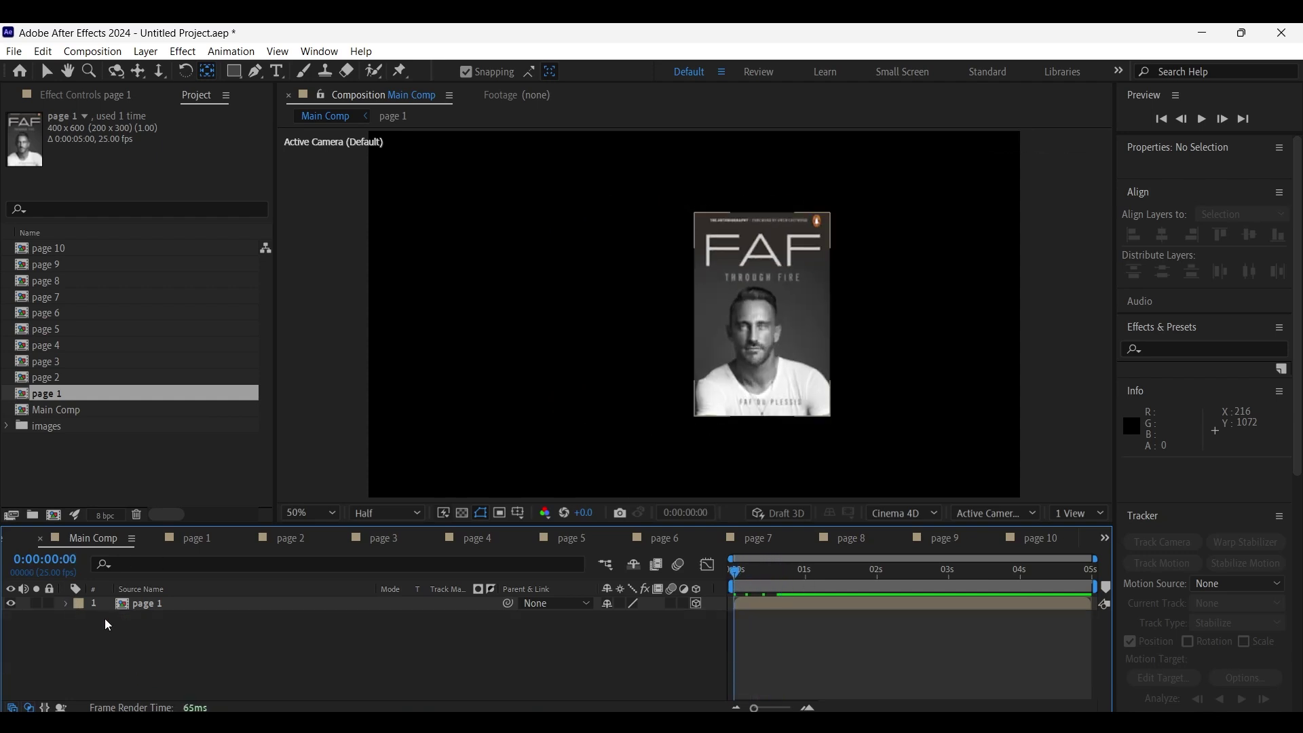
Step: Place page 2 under page 1 and hide page 1. Pivot page 2 on its recentred left edge as a 3D layer
left_click_drag(39, 378, 144, 626)
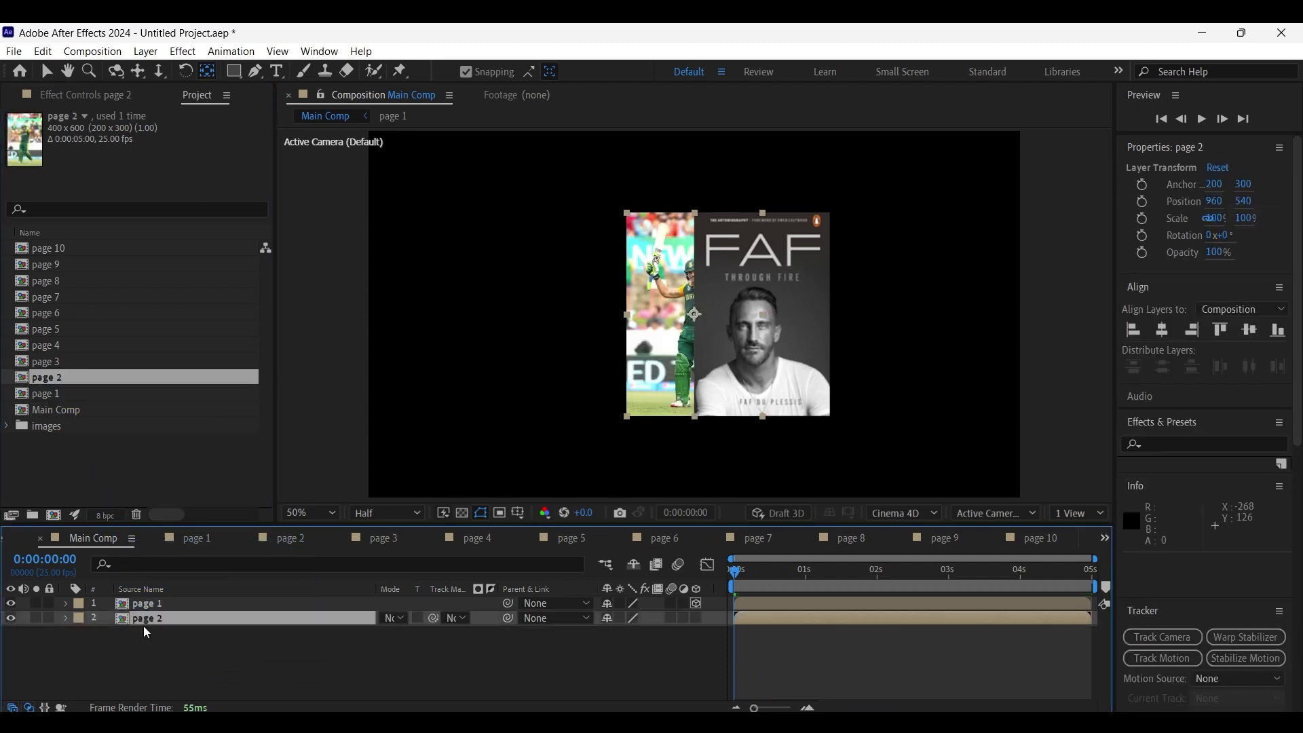
left_click(10, 608)
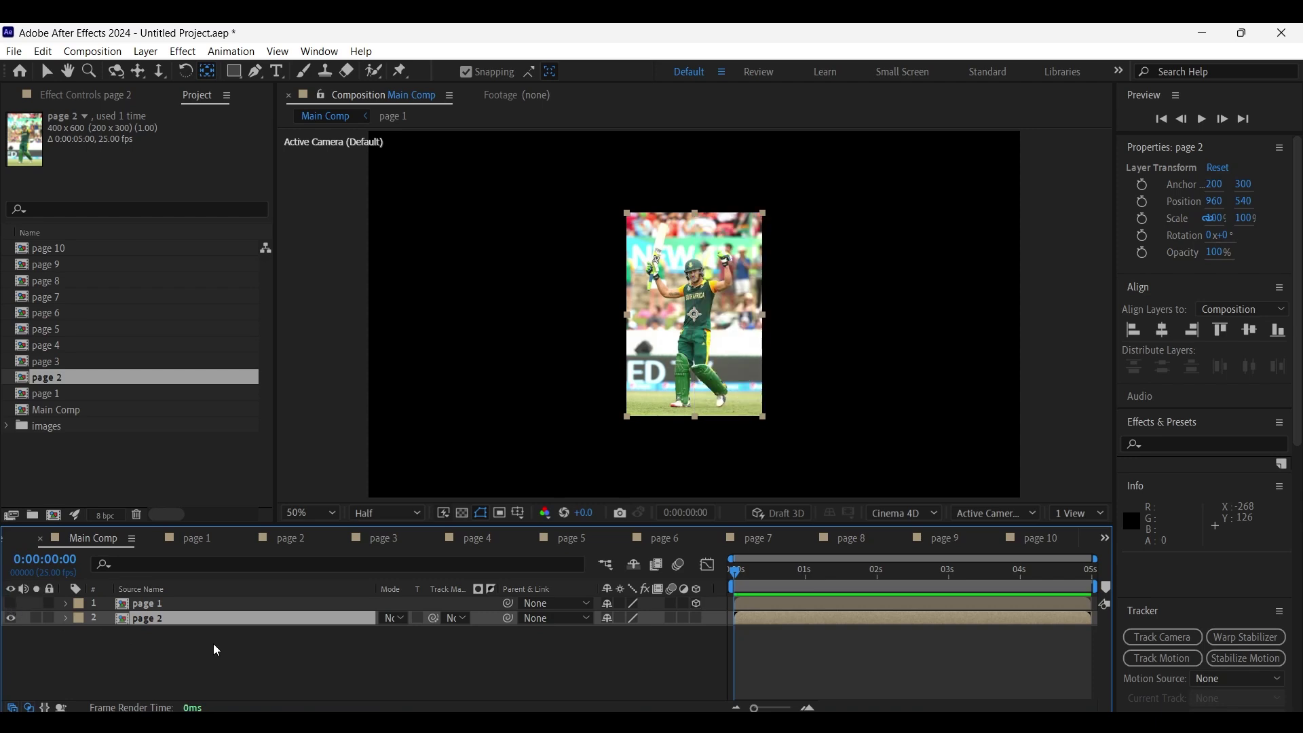
left_click(210, 621)
left_click_drag(696, 318, 638, 323)
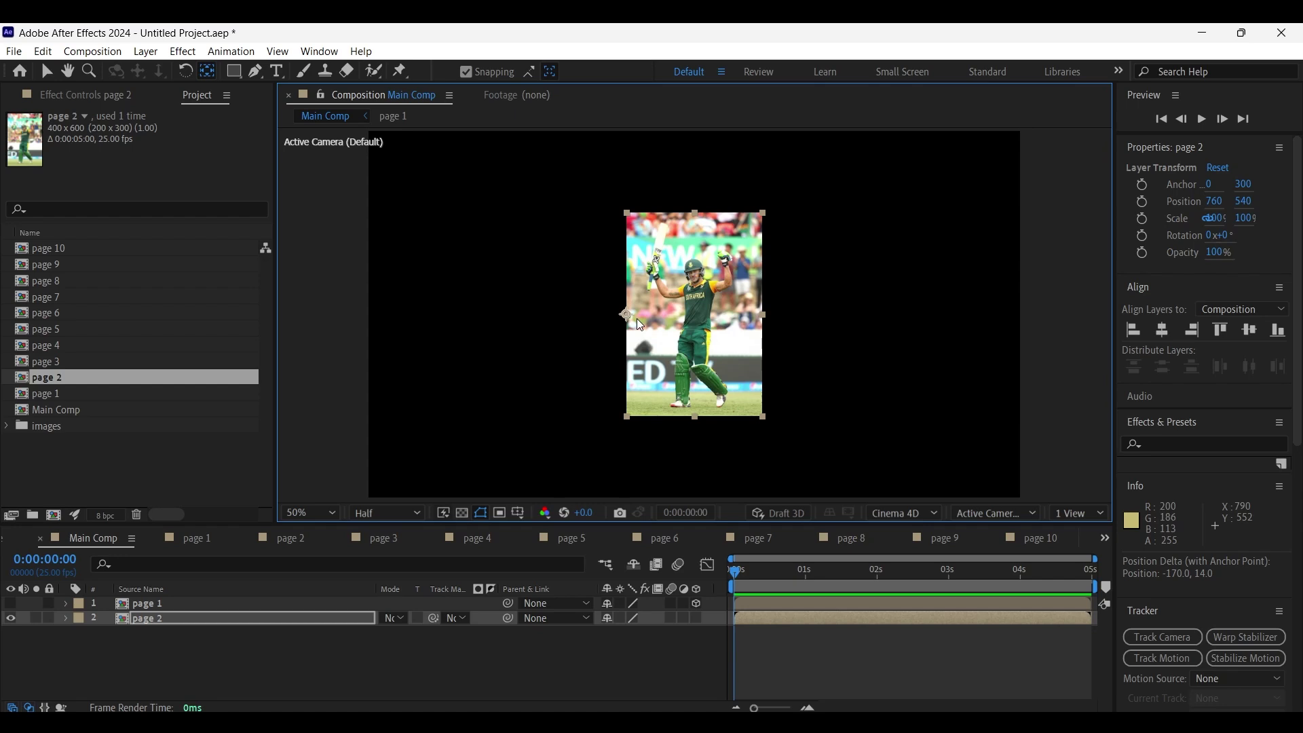
key("ctrl+Home")
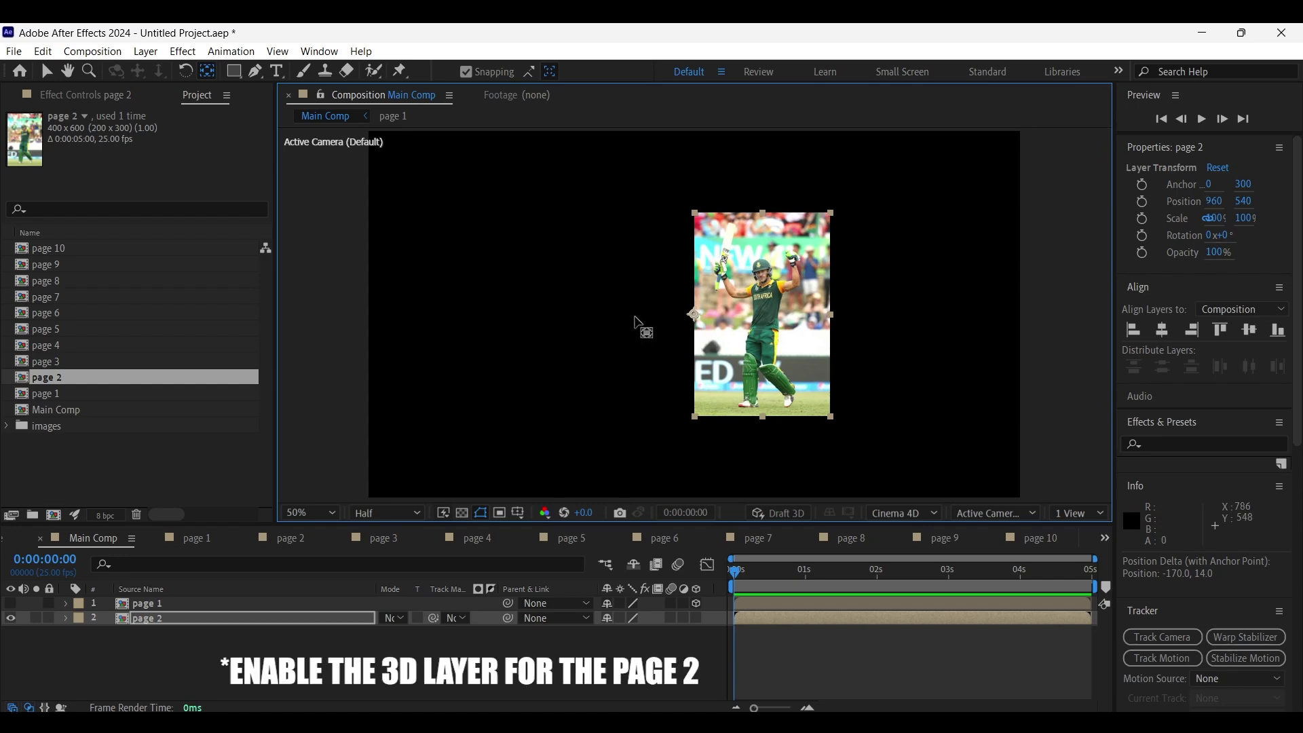
left_click(697, 618)
Step: Keyframe page 2's Y Rotation from 0° at frame 10 to 180° at one second
left_click(206, 615)
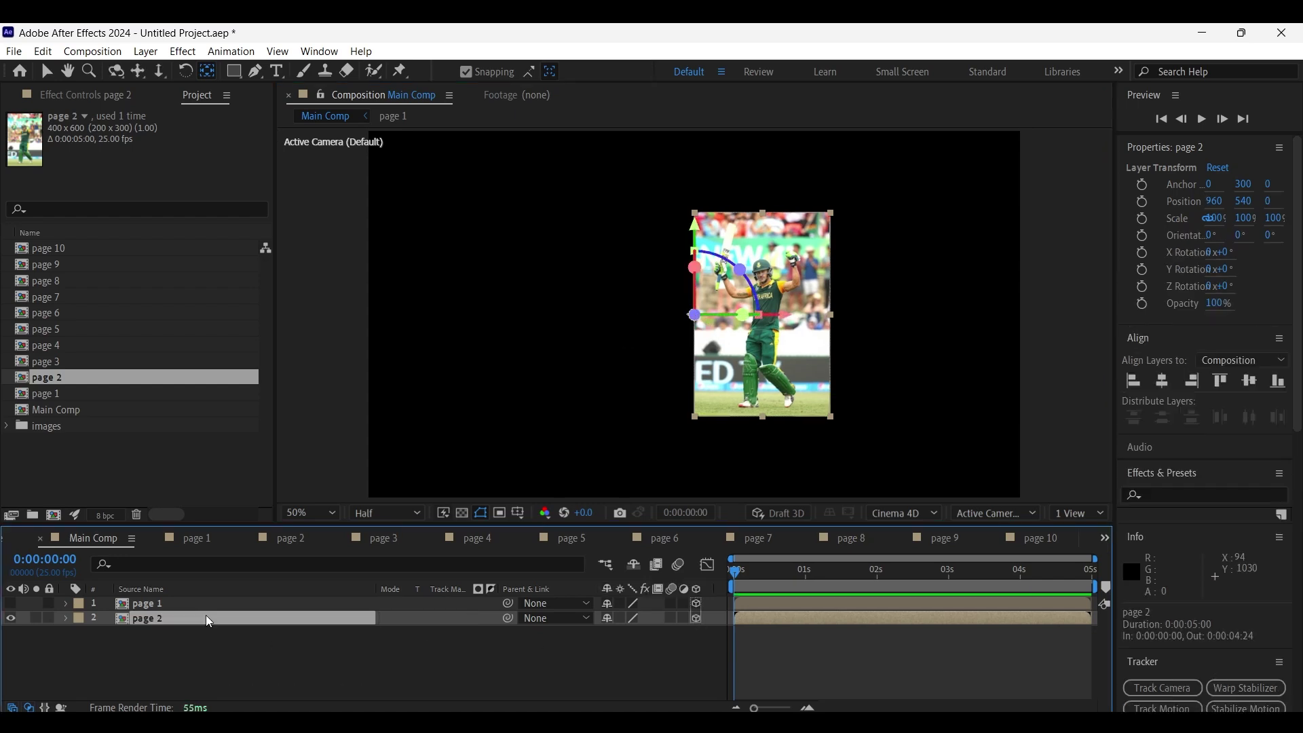
key("r")
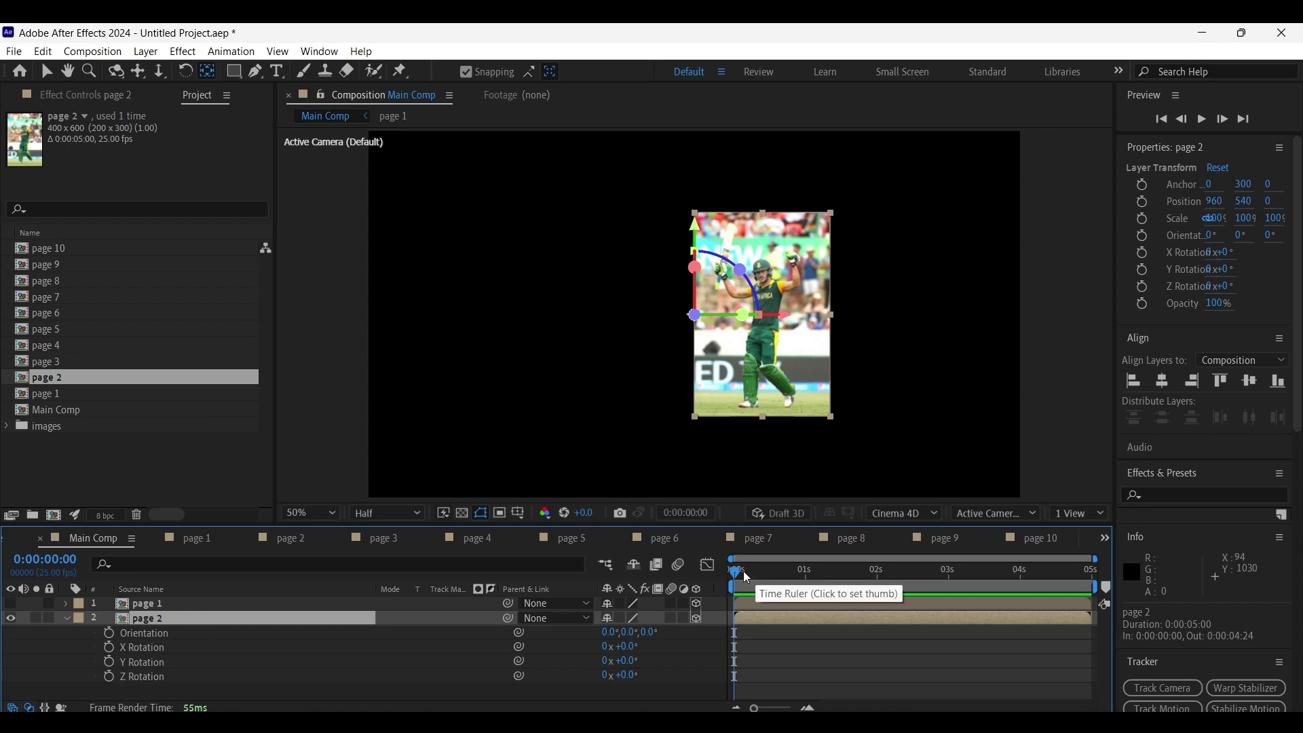
left_click_drag(744, 571, 763, 575)
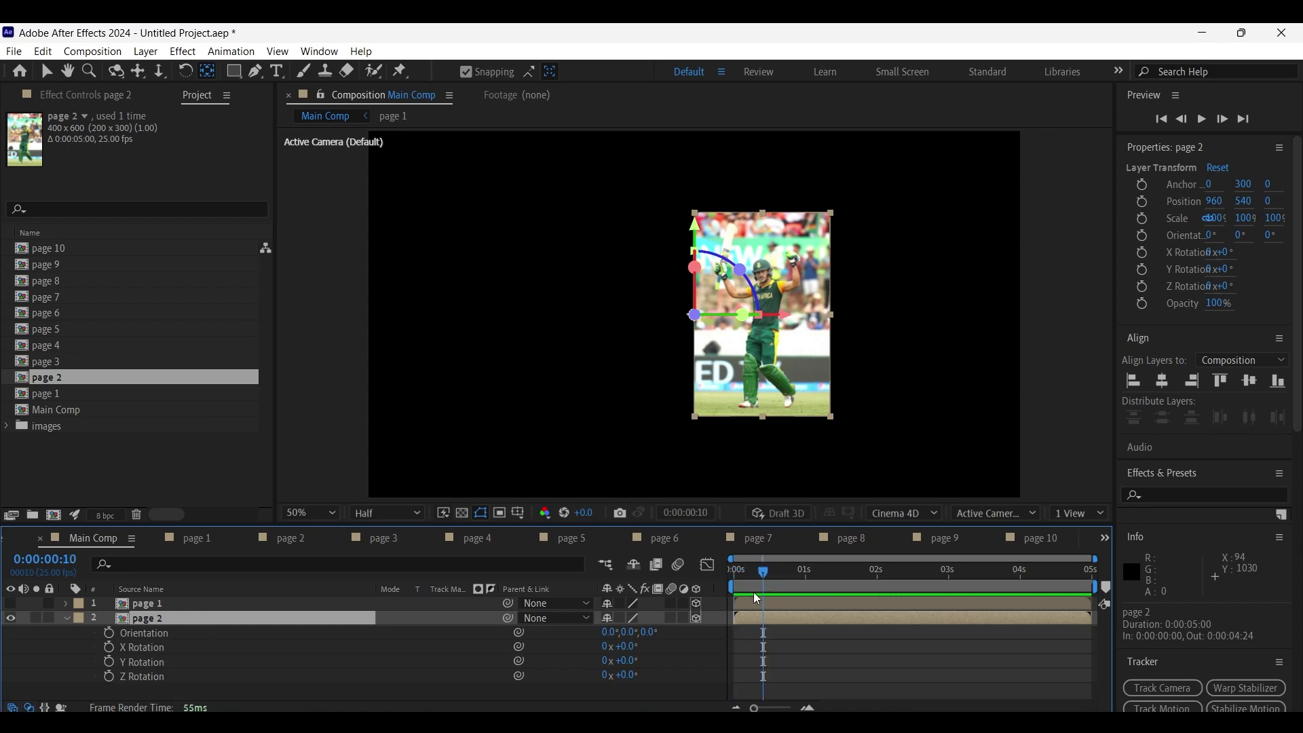
left_click(109, 663)
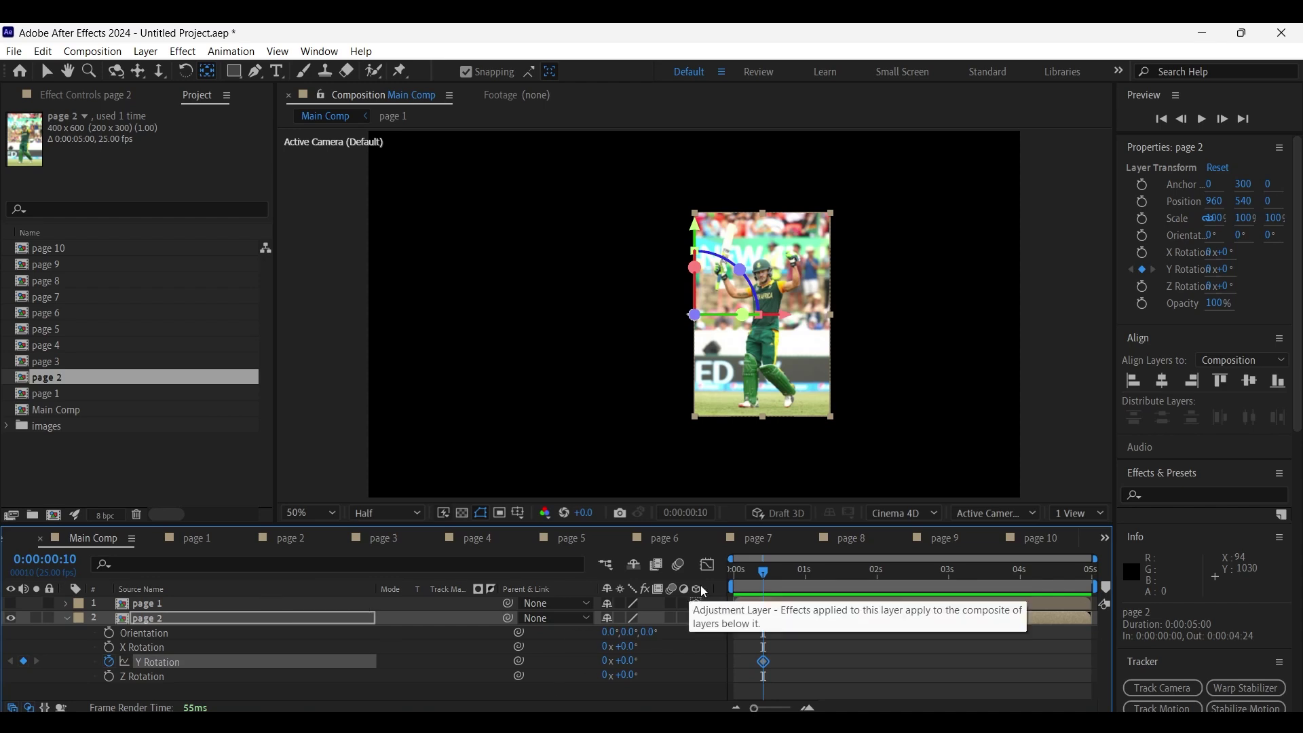
left_click(805, 572)
left_click(630, 661)
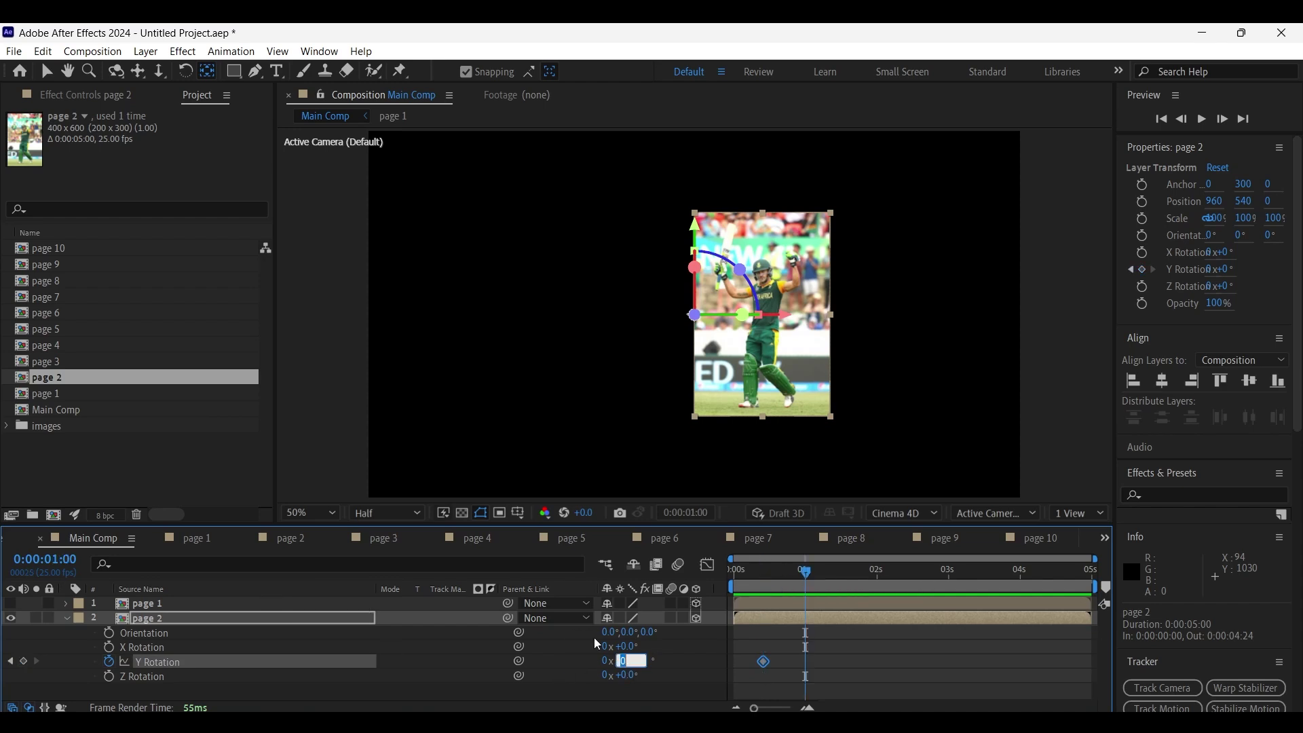
type("108.")
type("0")
left_click(678, 664)
Step: Show page 1 again and scrub to check both pages flipping
left_click_drag(760, 573, 272, 578)
left_click(11, 604)
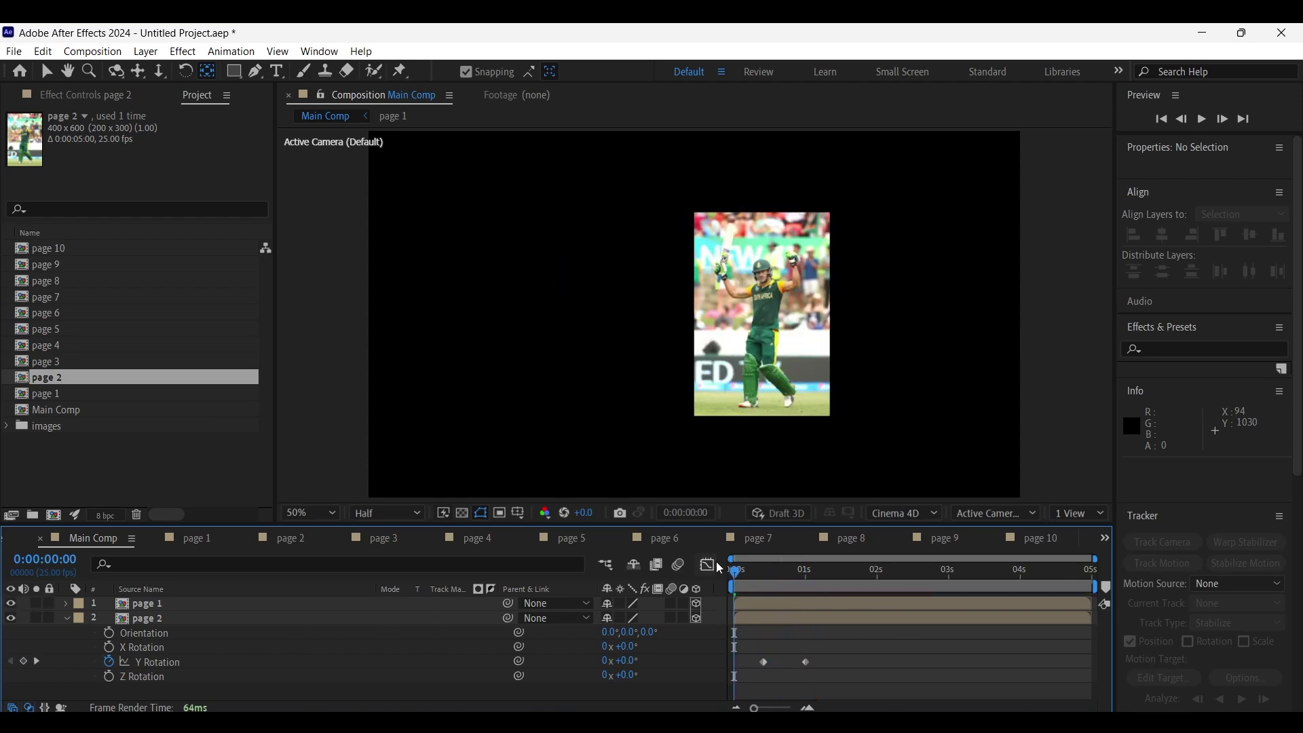
mouse_move(742, 575)
left_mouse_down()
mouse_move(845, 596)
mouse_move(726, 591)
left_mouse_up()
left_click(296, 620)
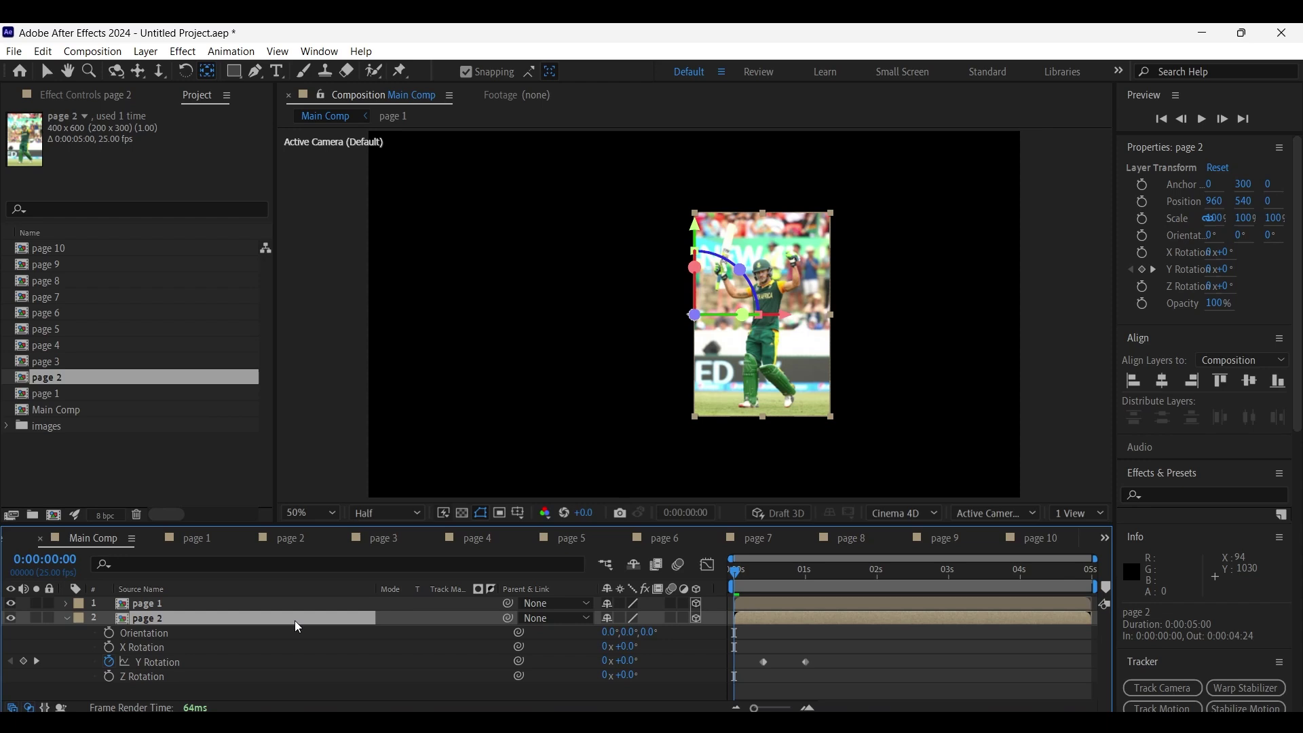
key("r")
key("F2")
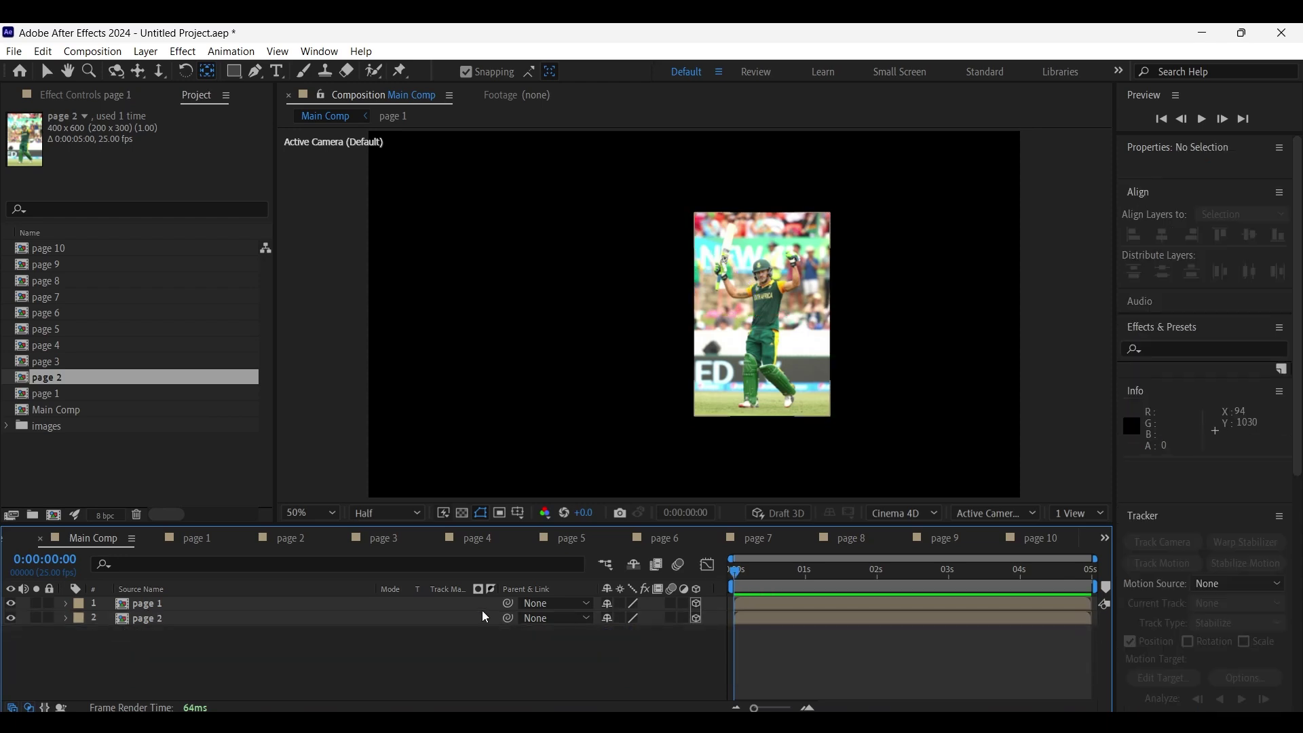
Step: Change page 1's first Y Rotation keyframe to -179.99 and preview the flip
left_click(238, 611)
key("r")
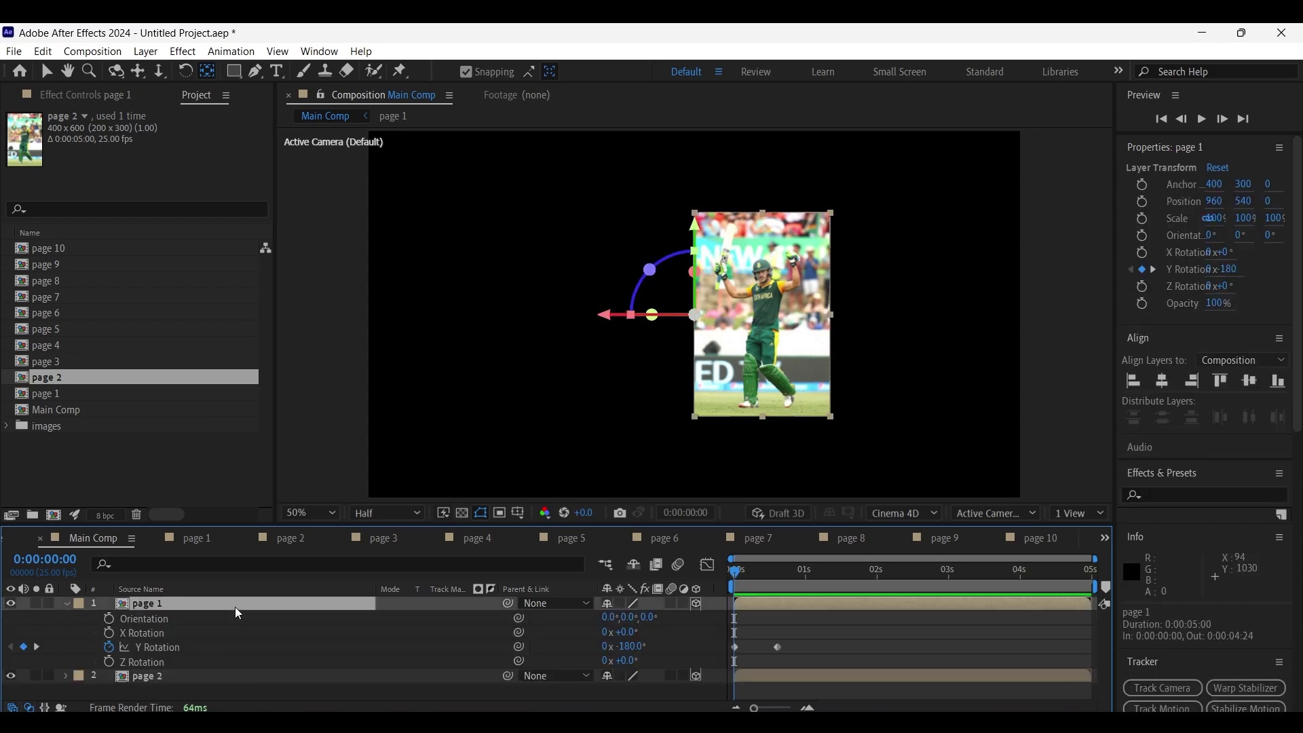
left_click(631, 646)
type("-1")
type("79.9")
type("9")
left_click(664, 652)
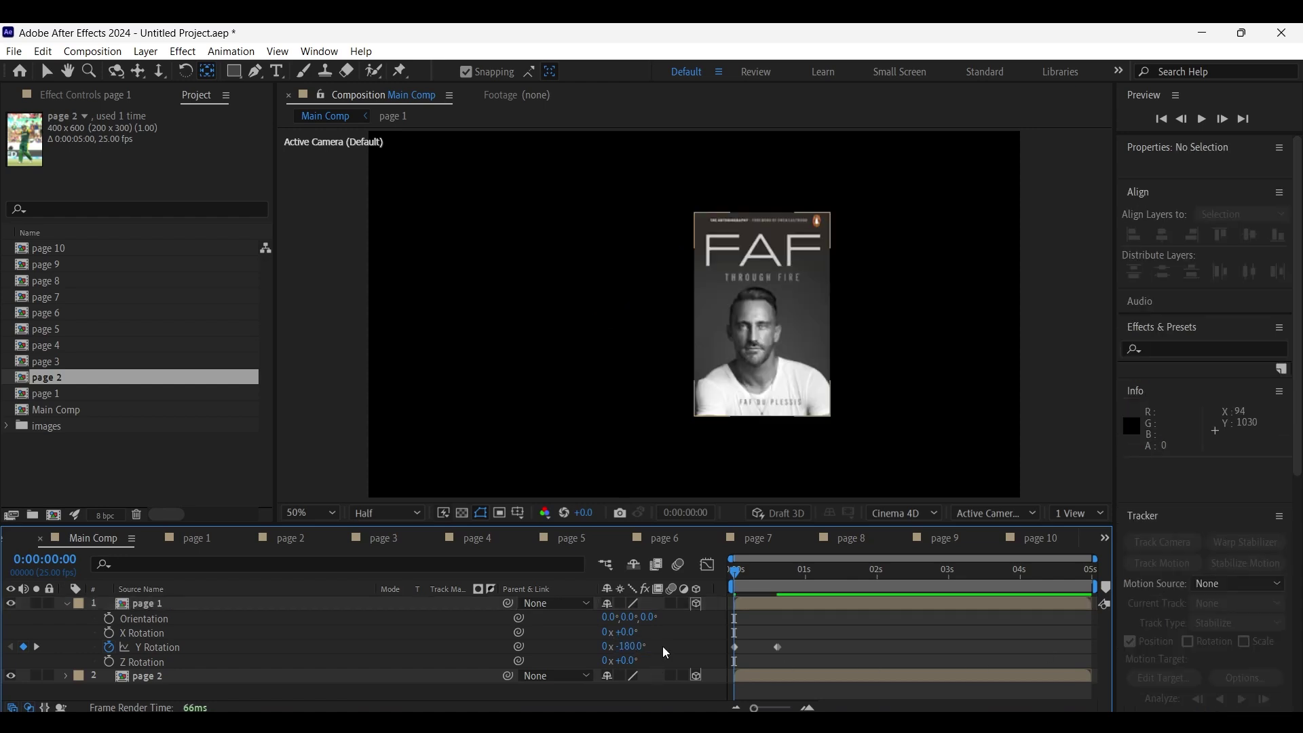
key("space")
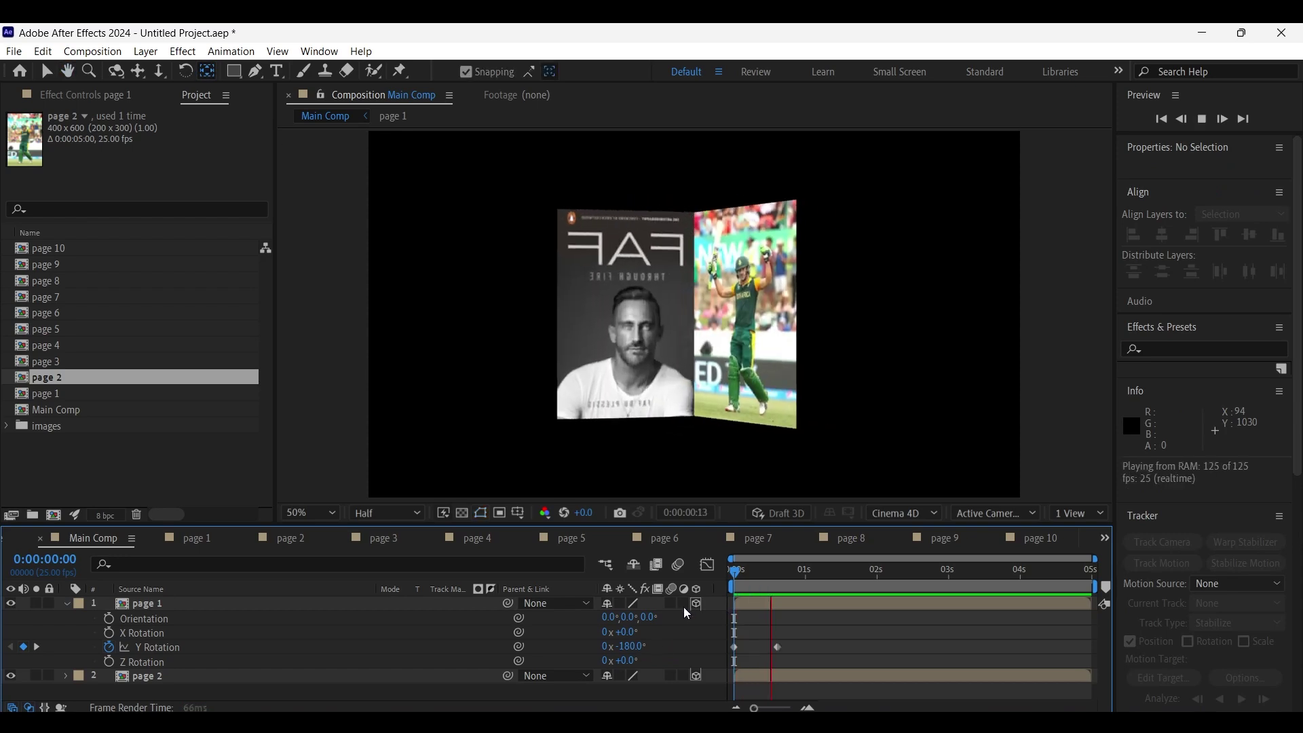
key("space")
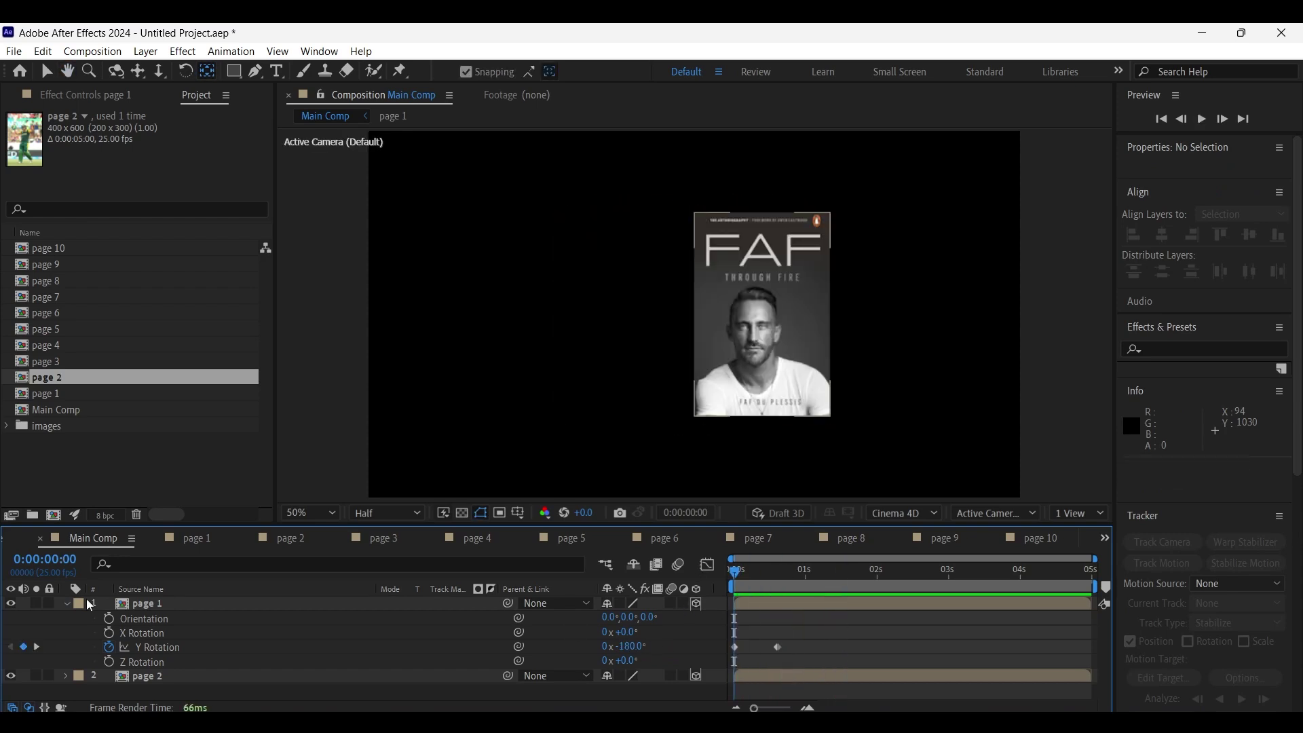
Step: Select page 1's Geometry Options Curvature keyframes for copying
left_click(67, 603)
left_click(67, 601)
left_click(79, 615)
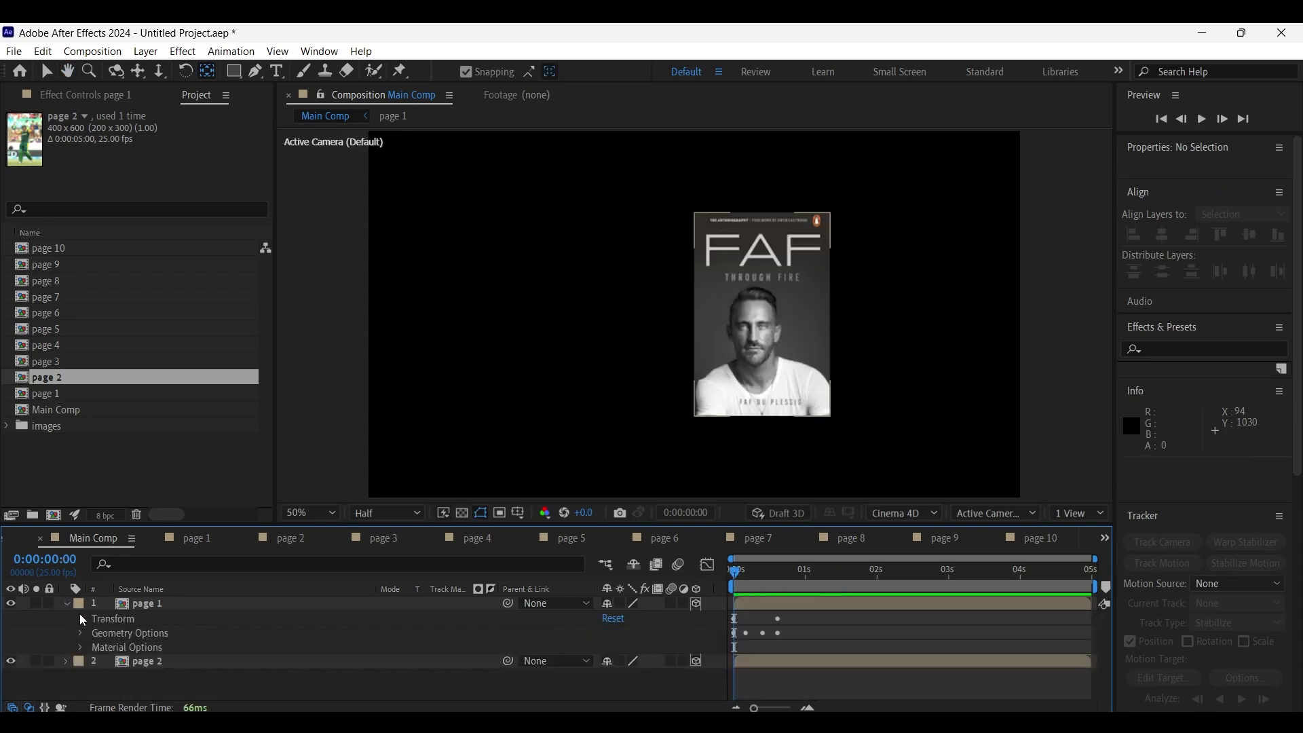
left_click(117, 633)
left_click(81, 634)
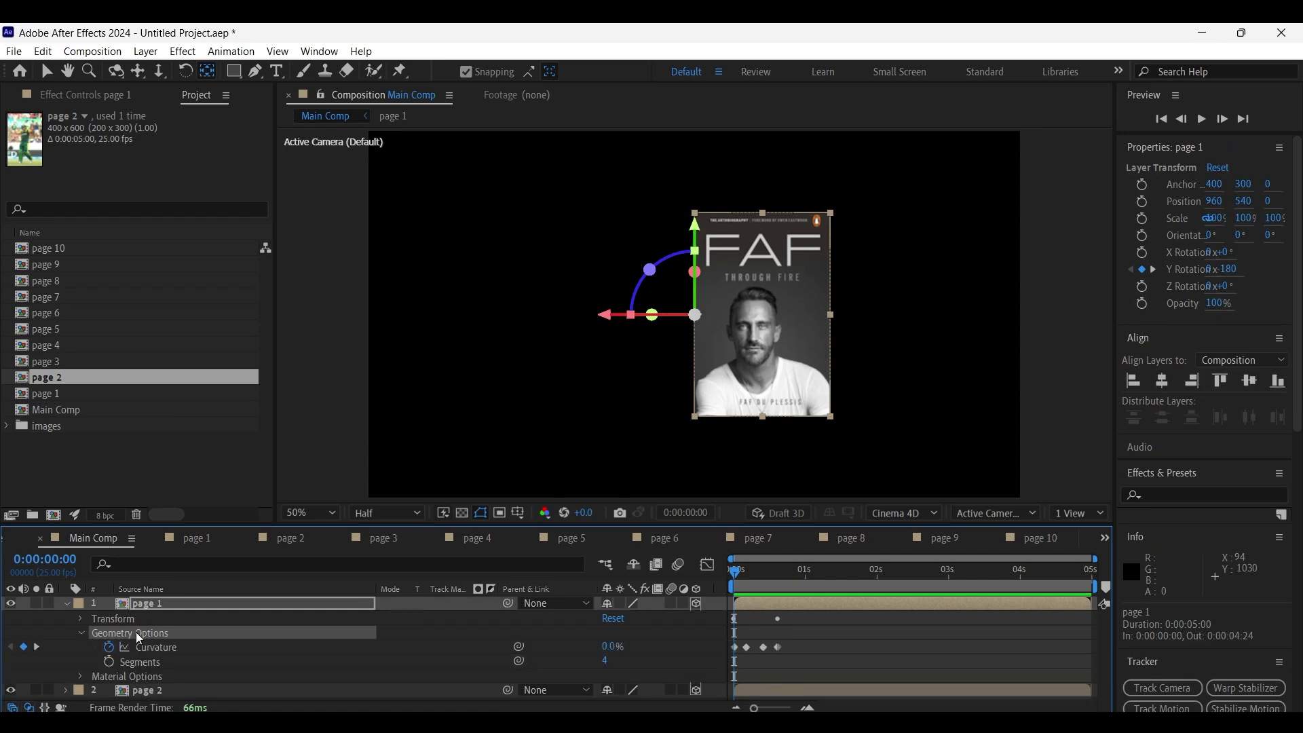
left_click(67, 604)
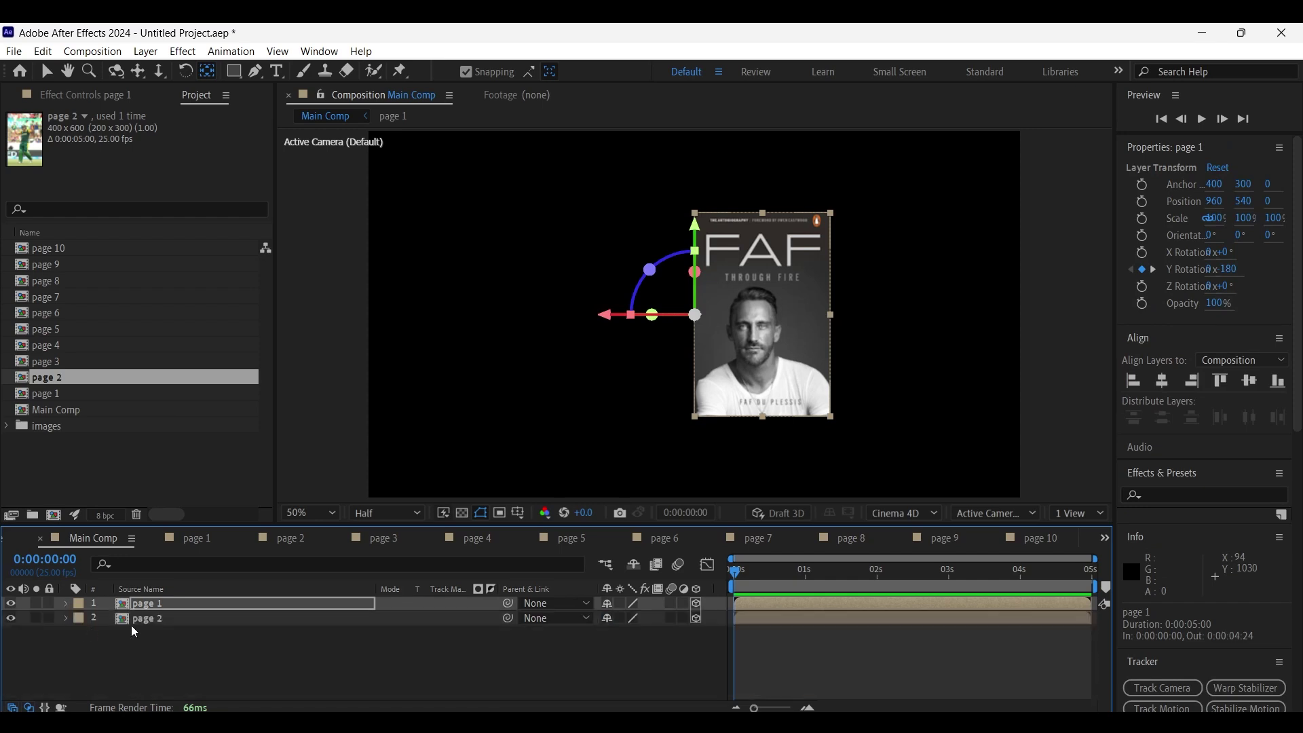
Step: Paste the Curvature keyframes onto page 2 at frame 10 and scrub to check
left_click(167, 621)
key("u")
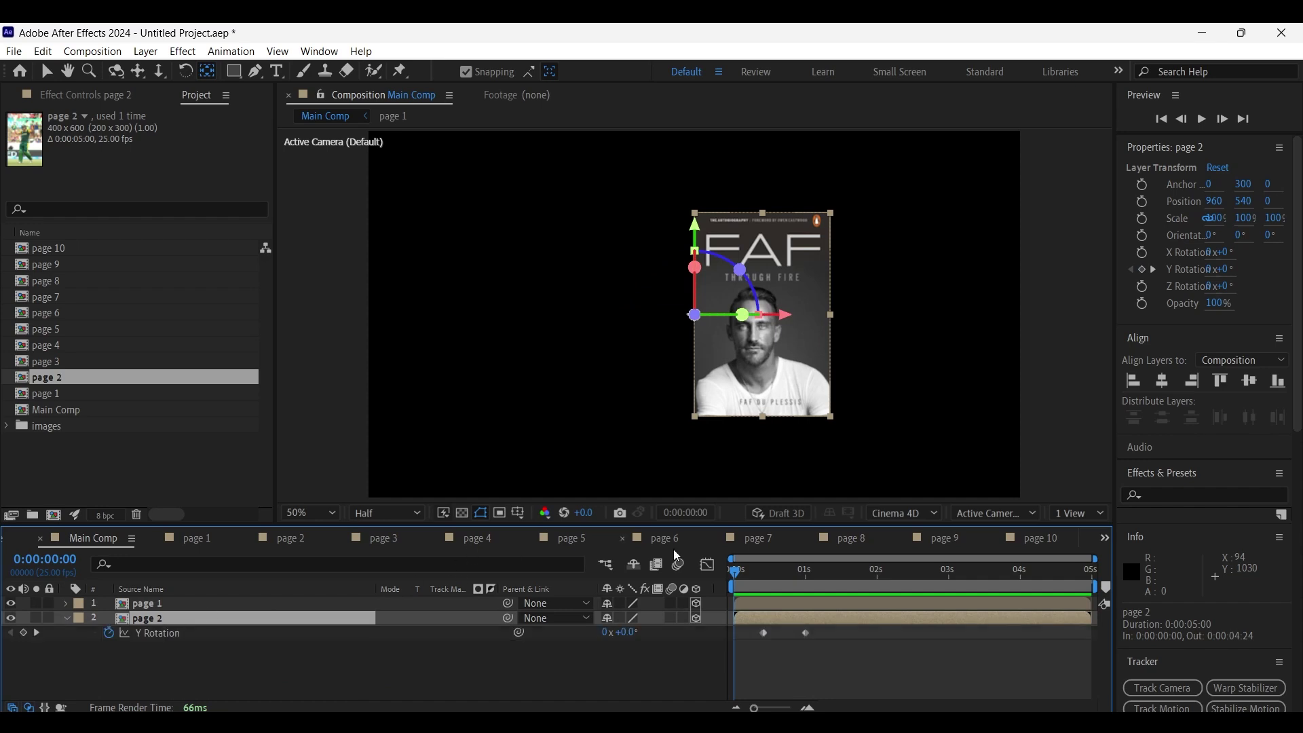
left_click_drag(754, 577, 767, 584)
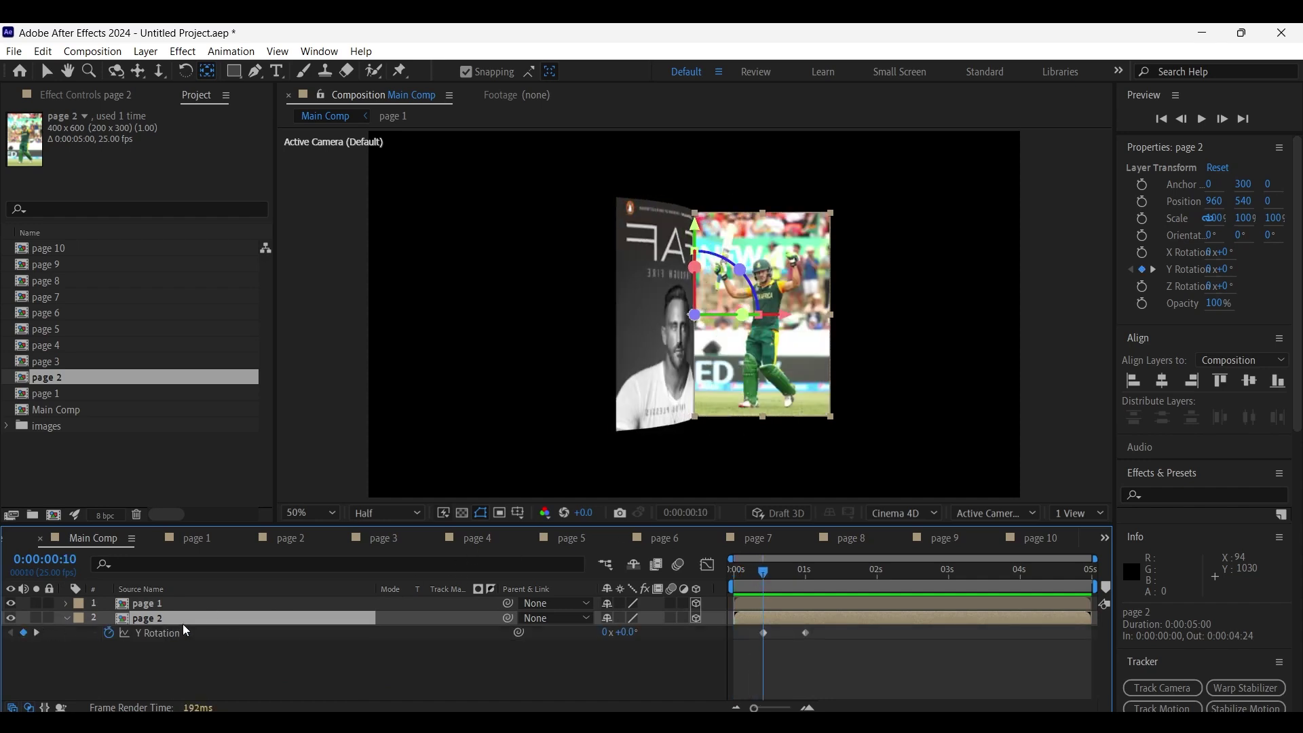
key("Return")
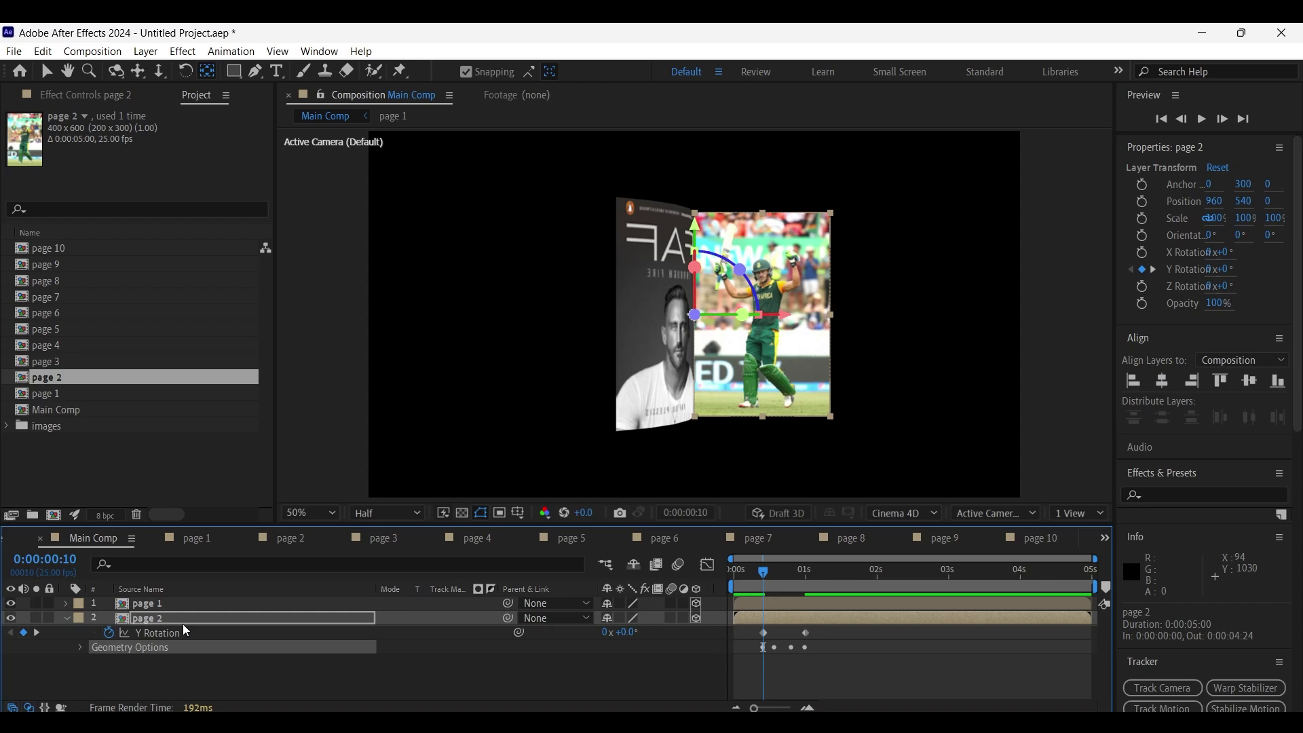
left_click_drag(775, 582, 818, 589)
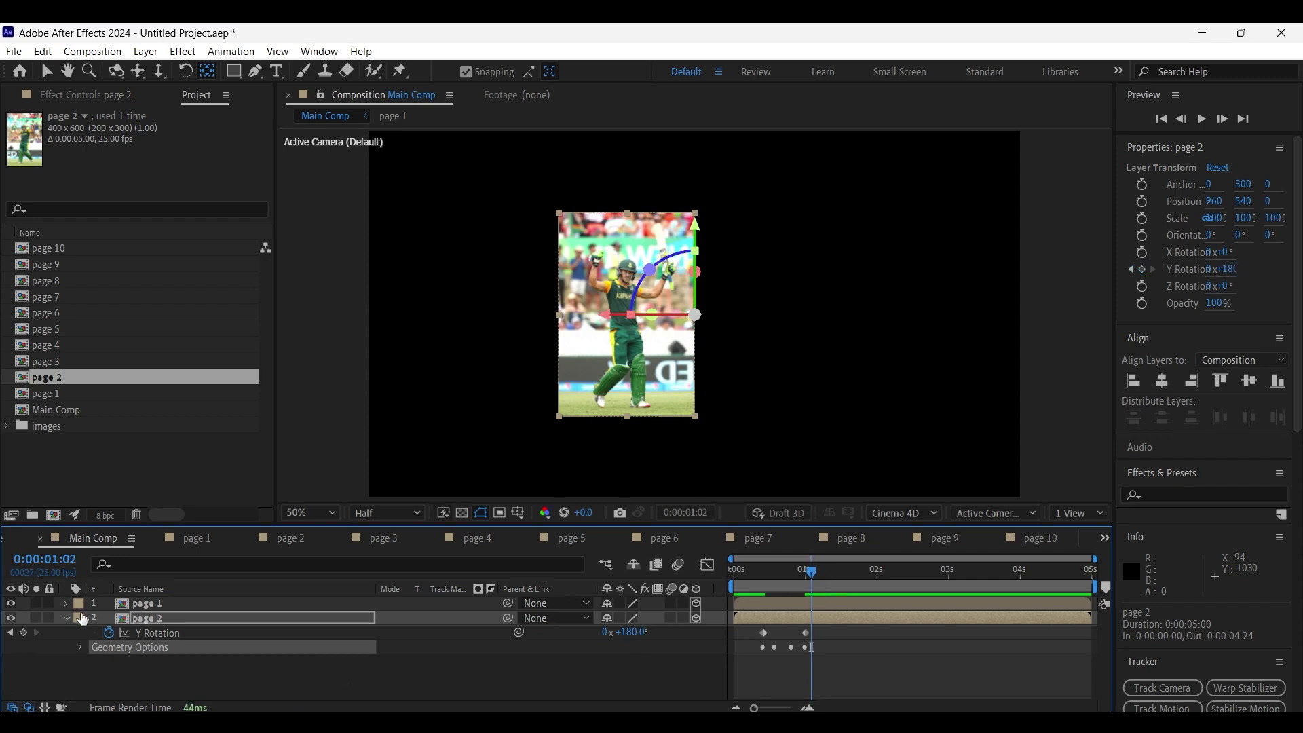
left_click(66, 617)
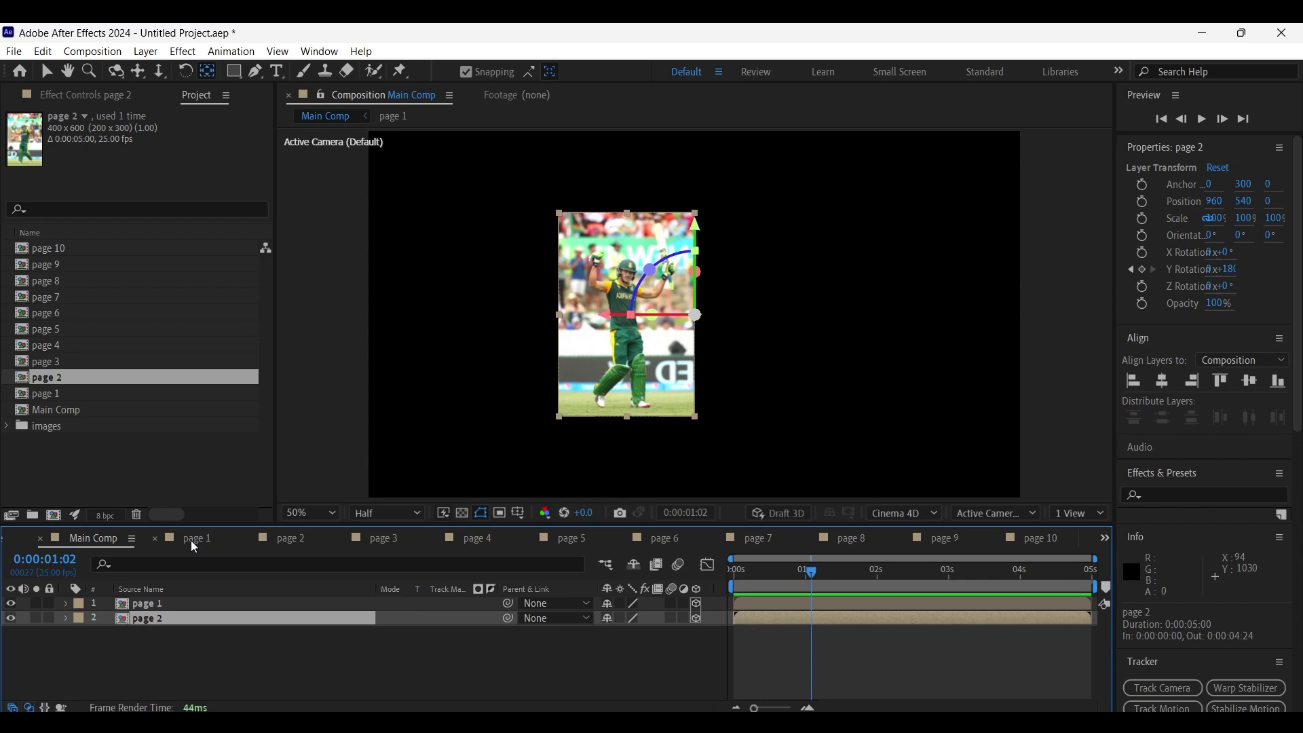
Step: Duplicate page 2 and replace the copy's image with page 3
key("ctrl+d")
left_click(158, 636)
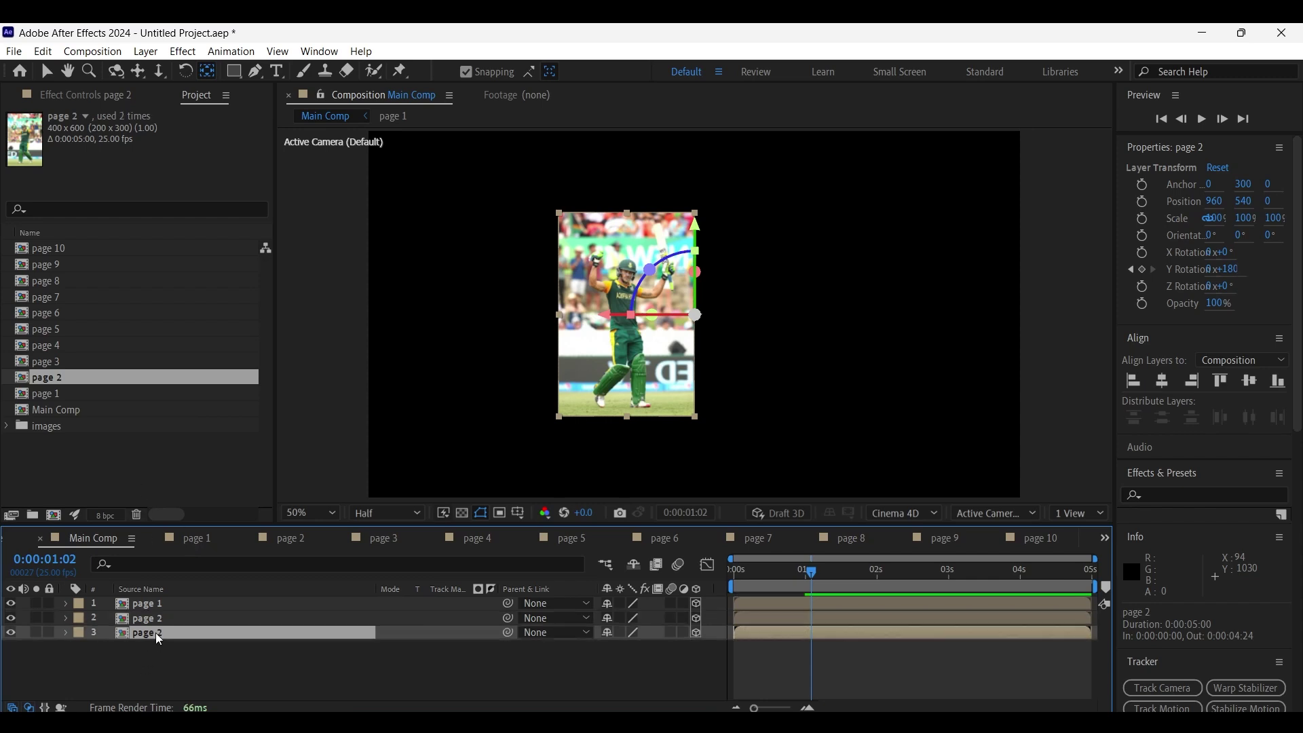
left_click(51, 362)
left_click_drag(51, 361, 150, 631)
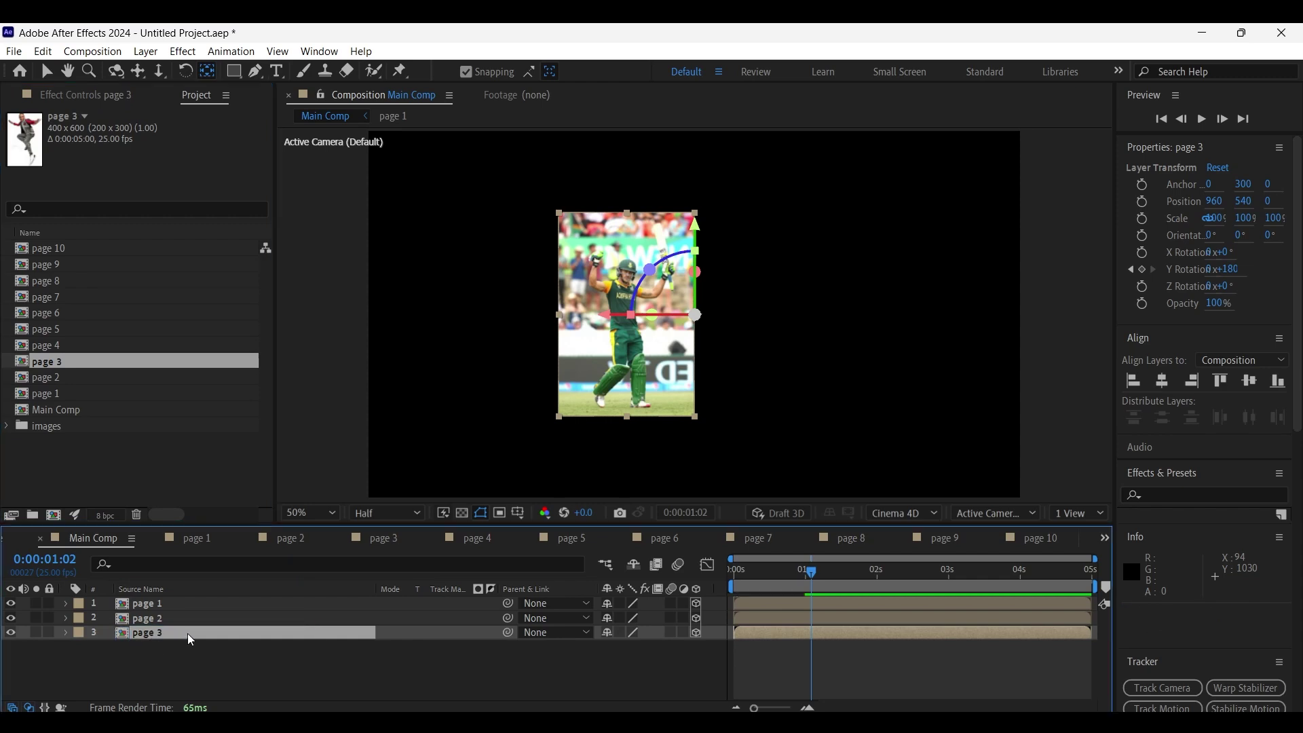
key("u")
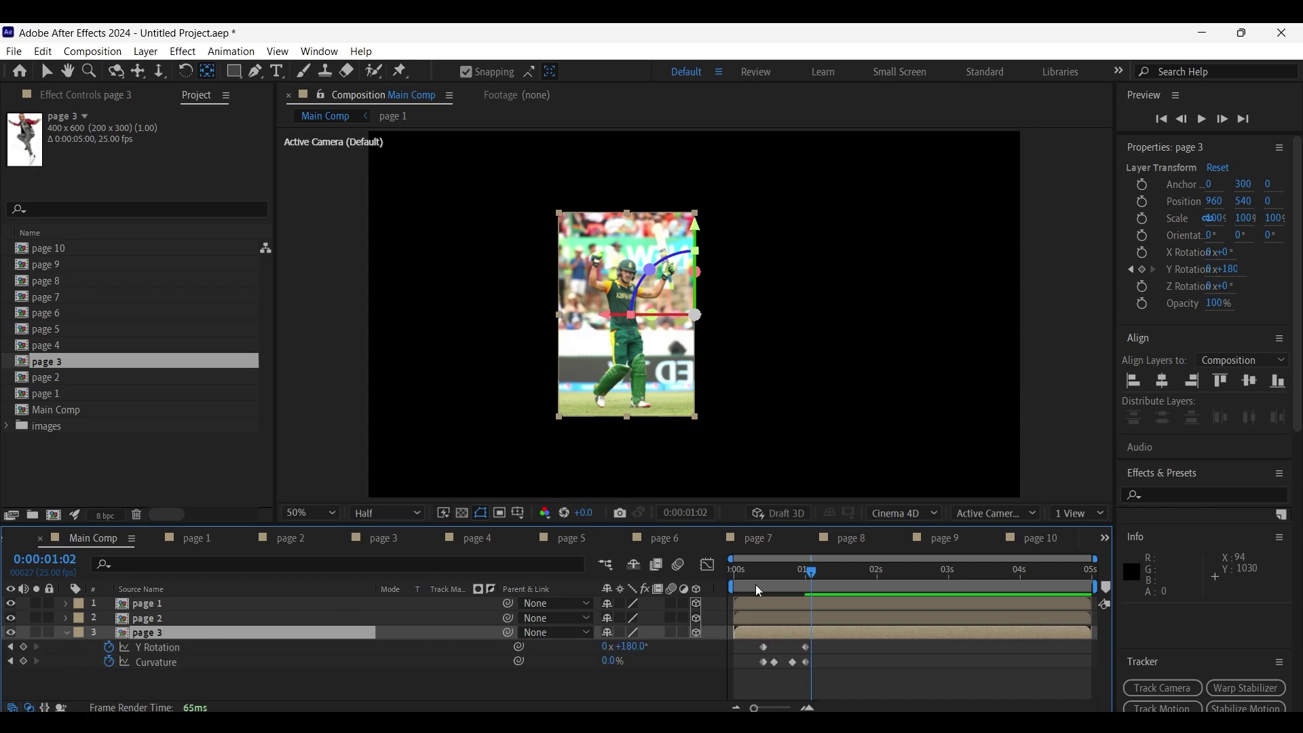
Step: Shift page 3's Y Rotation and Curvature keyframes about four frames later
left_click_drag(772, 578, 780, 569)
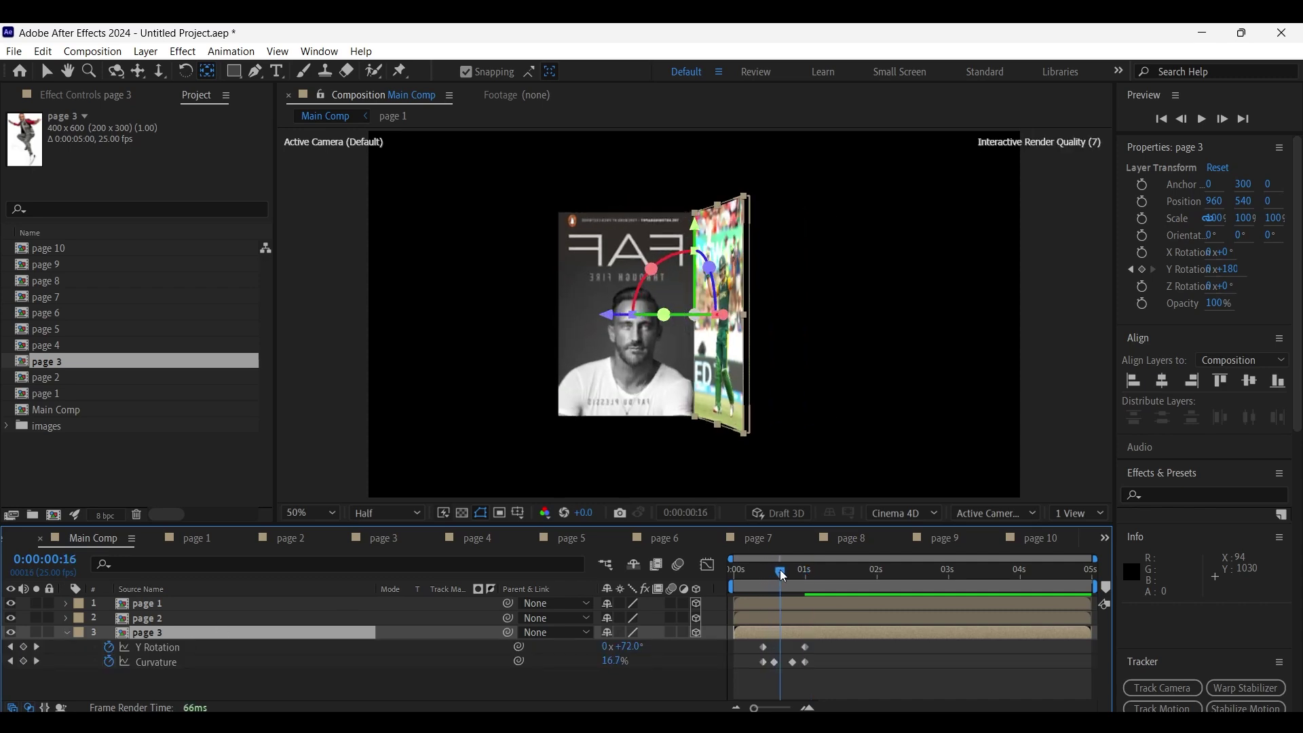
left_click(752, 650)
left_click_drag(750, 643, 832, 678)
left_click_drag(805, 663, 839, 669)
left_click_drag(781, 574, 837, 576)
left_click(861, 661)
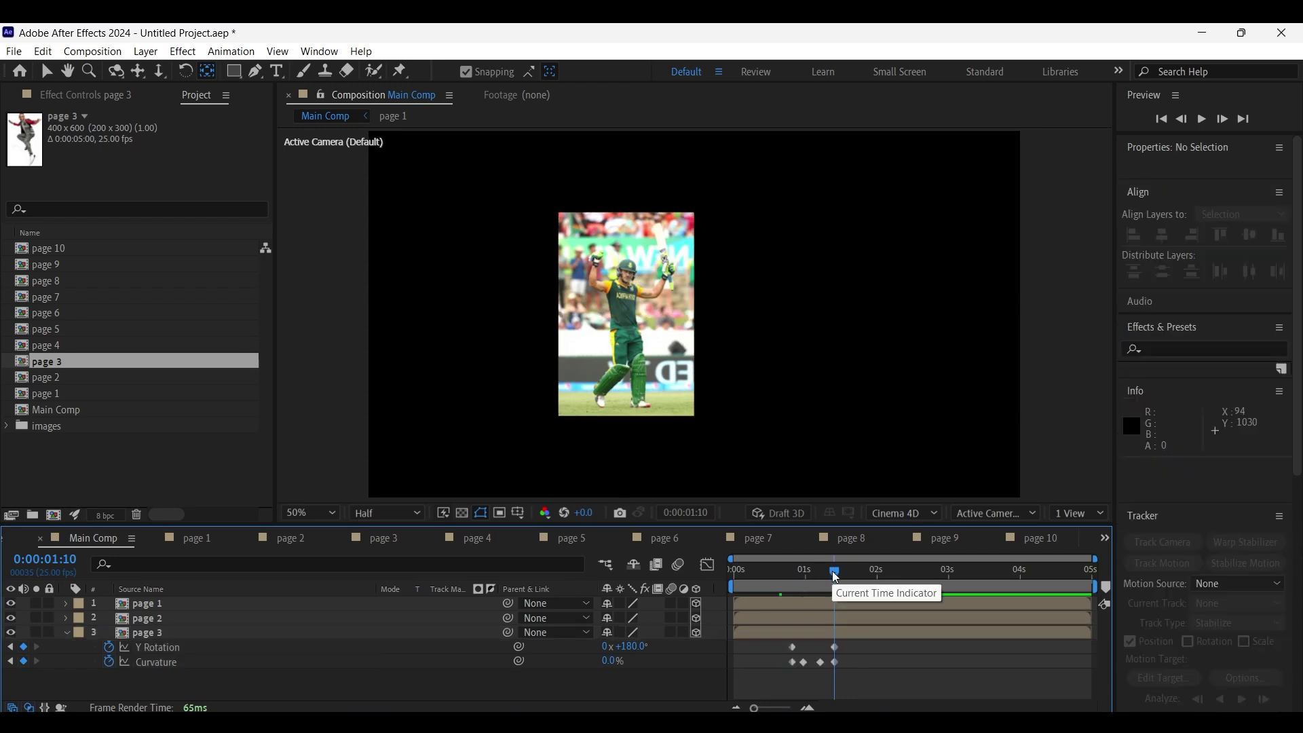
Step: Set page 3's final Y Rotation to 179.99 and scrub to check the flip
left_click_drag(839, 575, 834, 575)
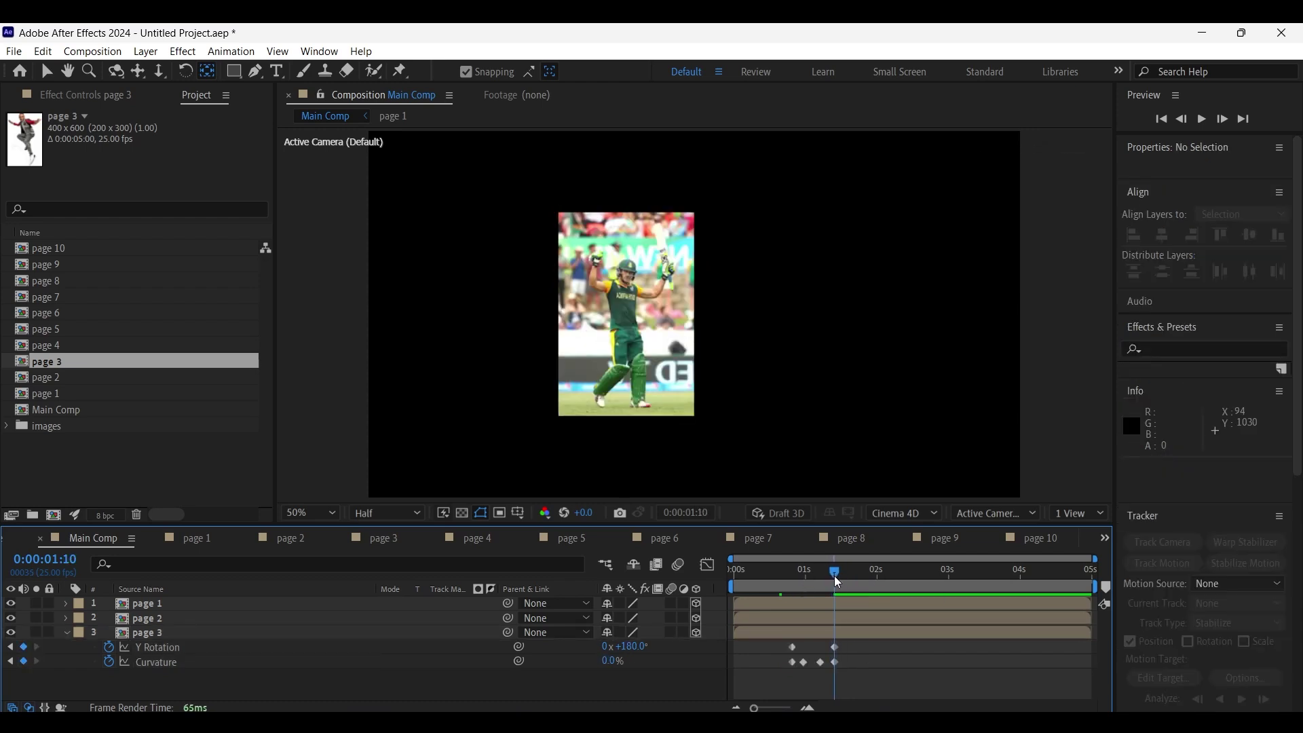
left_click(631, 648)
type("179")
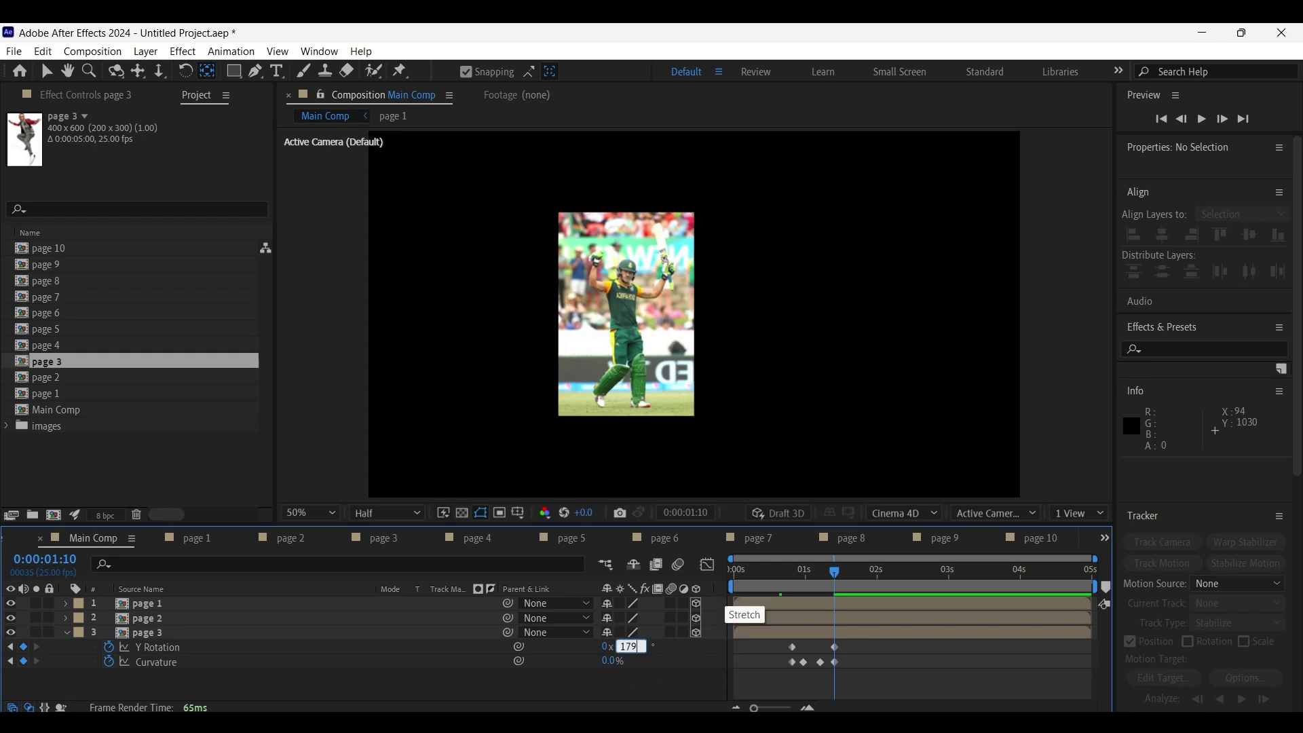
left_click(678, 645)
mouse_move(835, 572)
left_mouse_down()
mouse_move(849, 569)
mouse_move(756, 572)
mouse_move(858, 575)
mouse_move(833, 573)
left_mouse_up()
left_click(228, 633)
Step: Duplicate page 3 and swap the copy's source to page 4
key("ctrl+d")
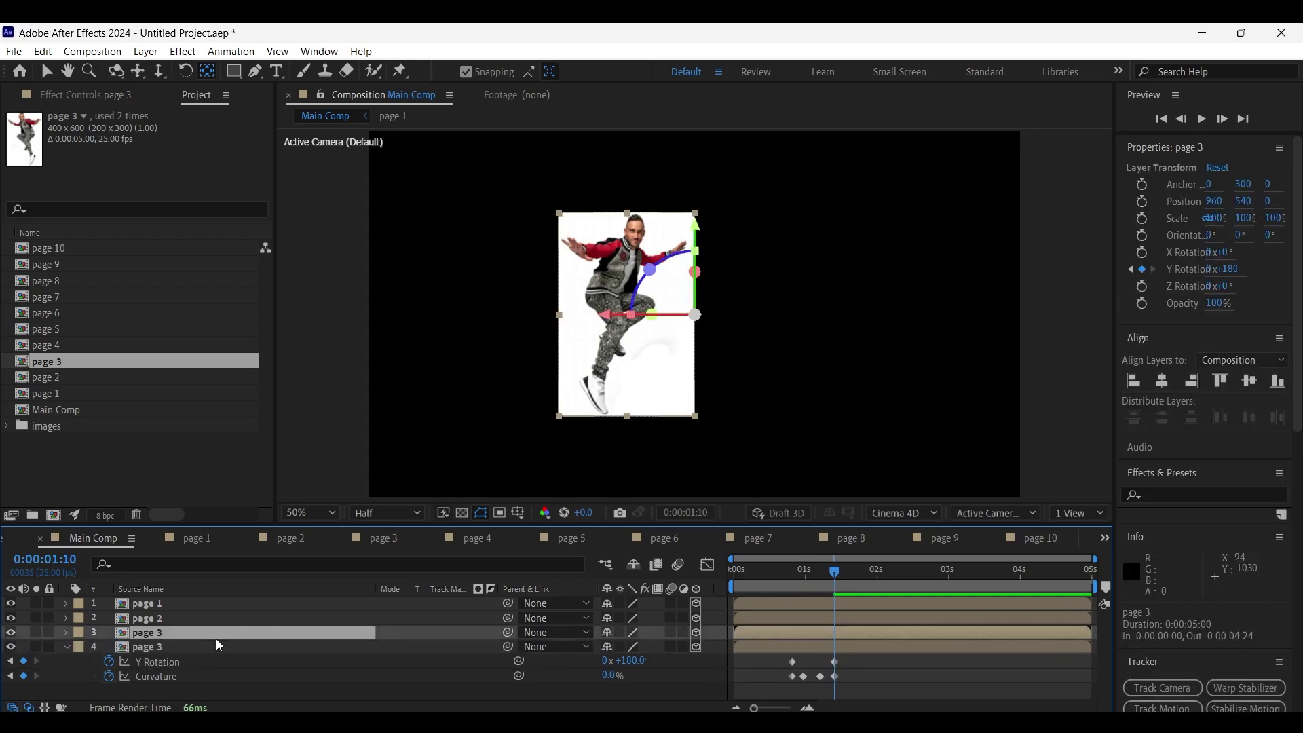
left_click(179, 649)
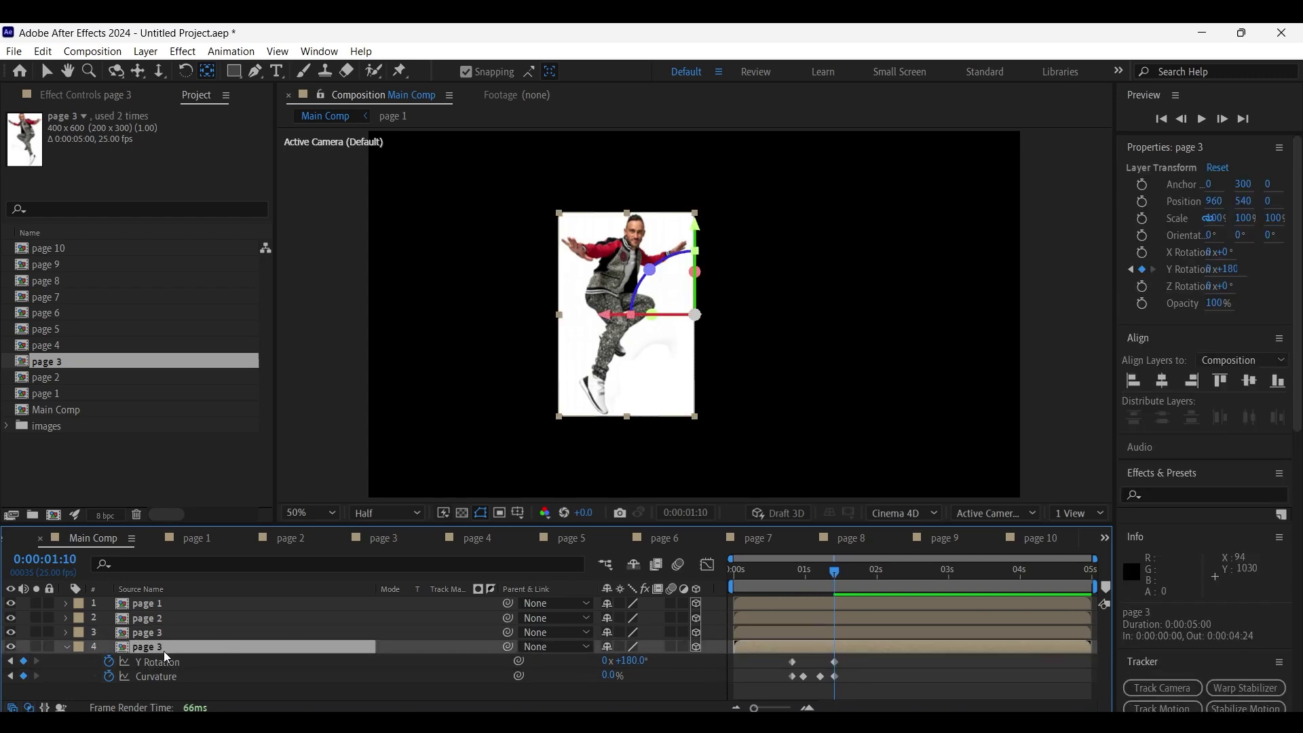
left_click(38, 346)
left_click_drag(39, 346, 169, 650)
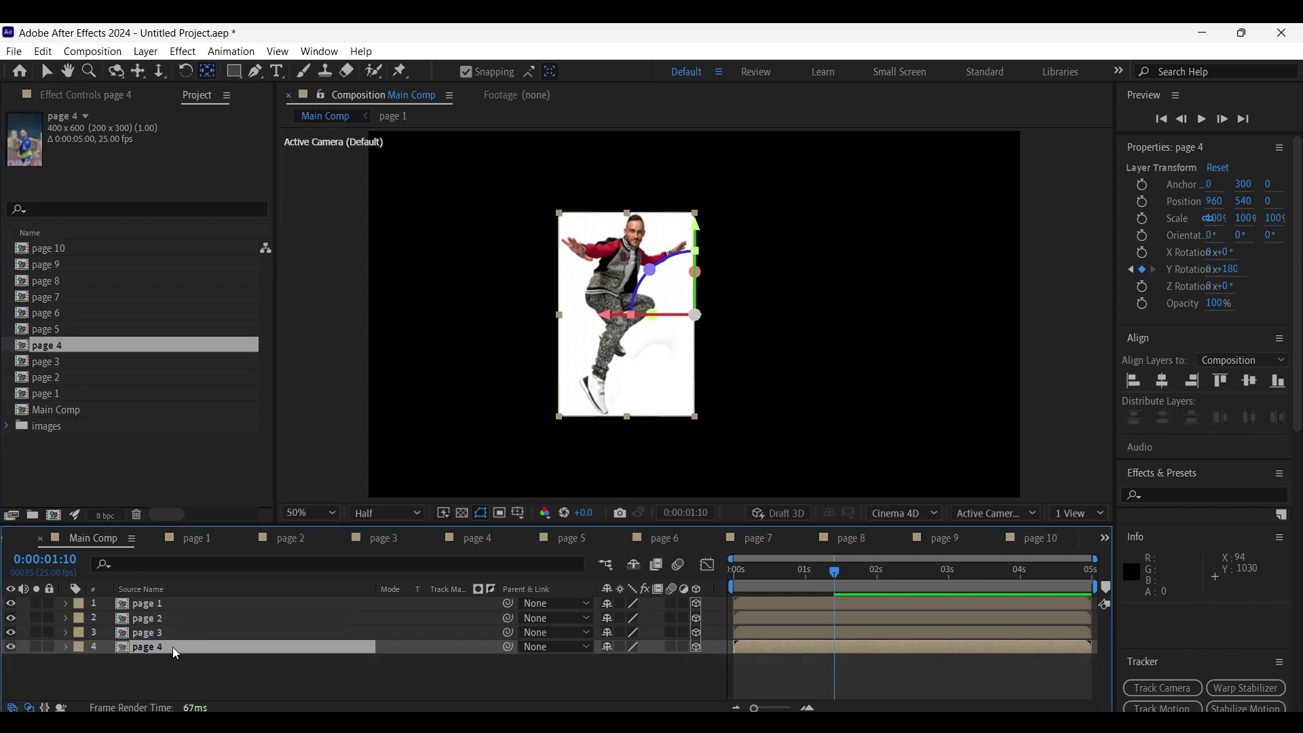
Step: Shift page 4's Y Rotation and Curvature keyframes later than page 3's
left_click(815, 573)
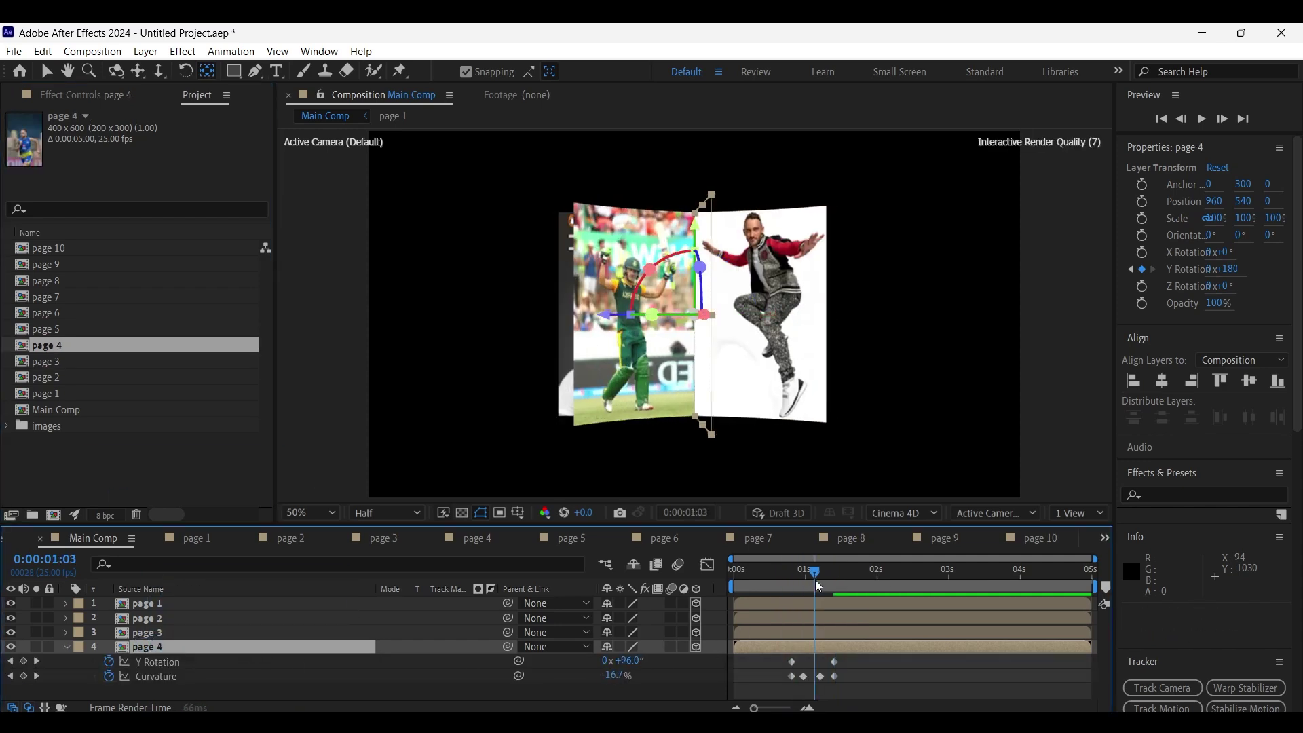
left_click_drag(816, 572, 819, 572)
left_click_drag(855, 656, 818, 677)
left_click(789, 572)
left_click_drag(790, 572, 862, 588)
Step: Set page 4's final Y Rotation to 179.98, check the flips, and duplicate page 4
left_click(828, 665)
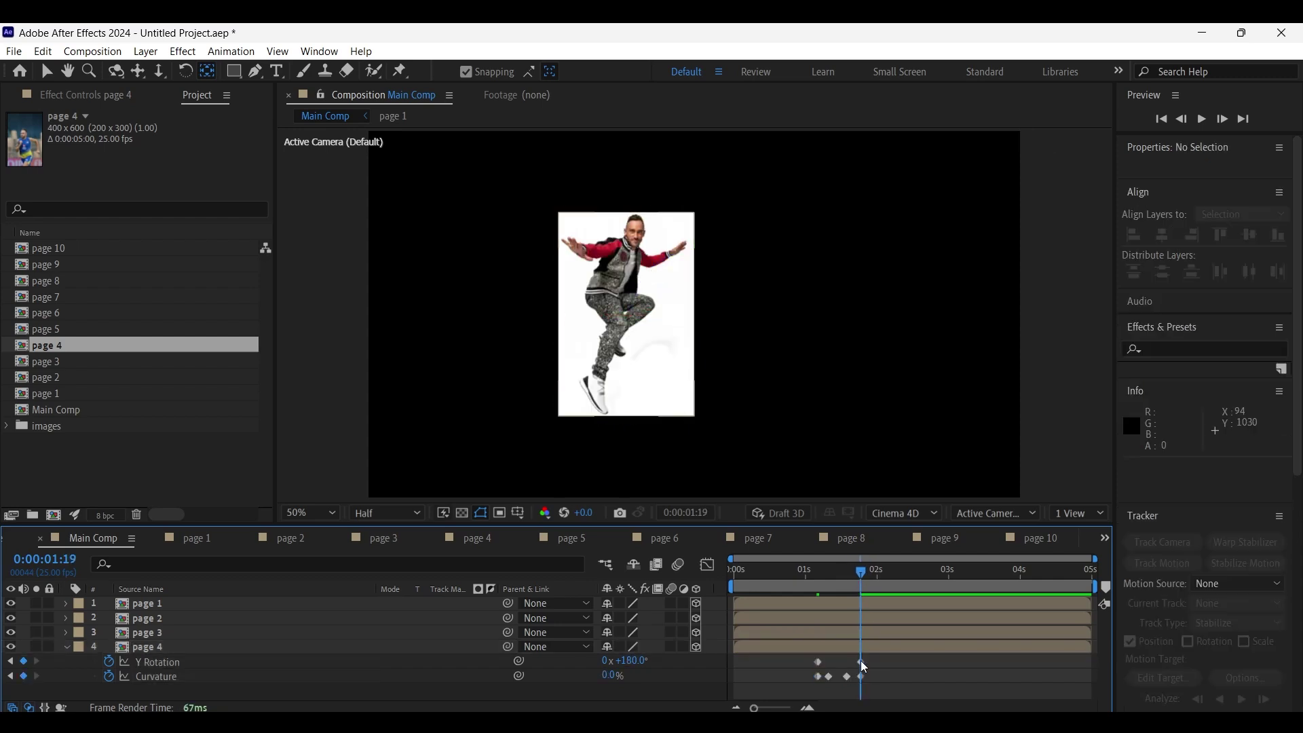
left_click(861, 661)
left_click(632, 661)
type("179.98")
key("Return")
mouse_move(864, 572)
left_mouse_down()
mouse_move(774, 580)
mouse_move(864, 584)
left_mouse_up()
left_click(231, 654)
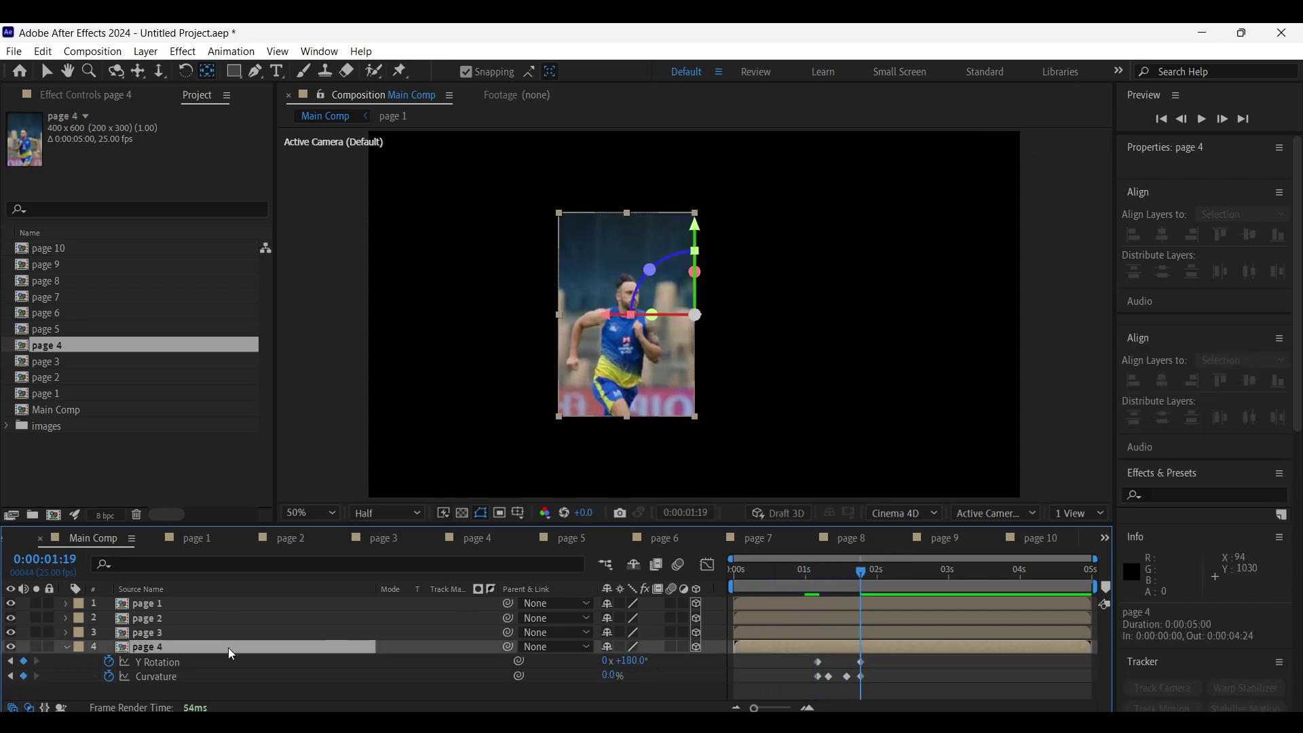
key("ctrl+d")
Step: Replace the duplicate's source with page 5 and shift its flip keyframes later
left_click(174, 664)
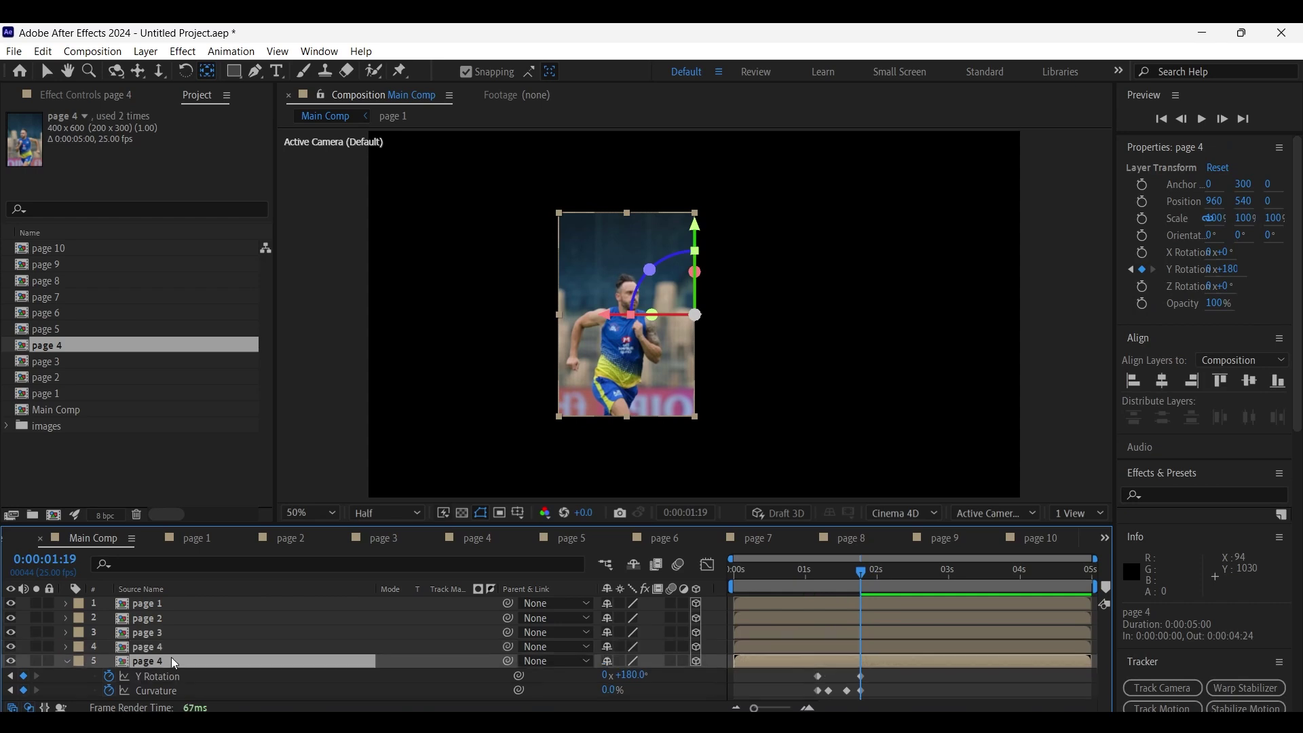
left_click_drag(47, 329, 164, 663)
key("u")
key("j")
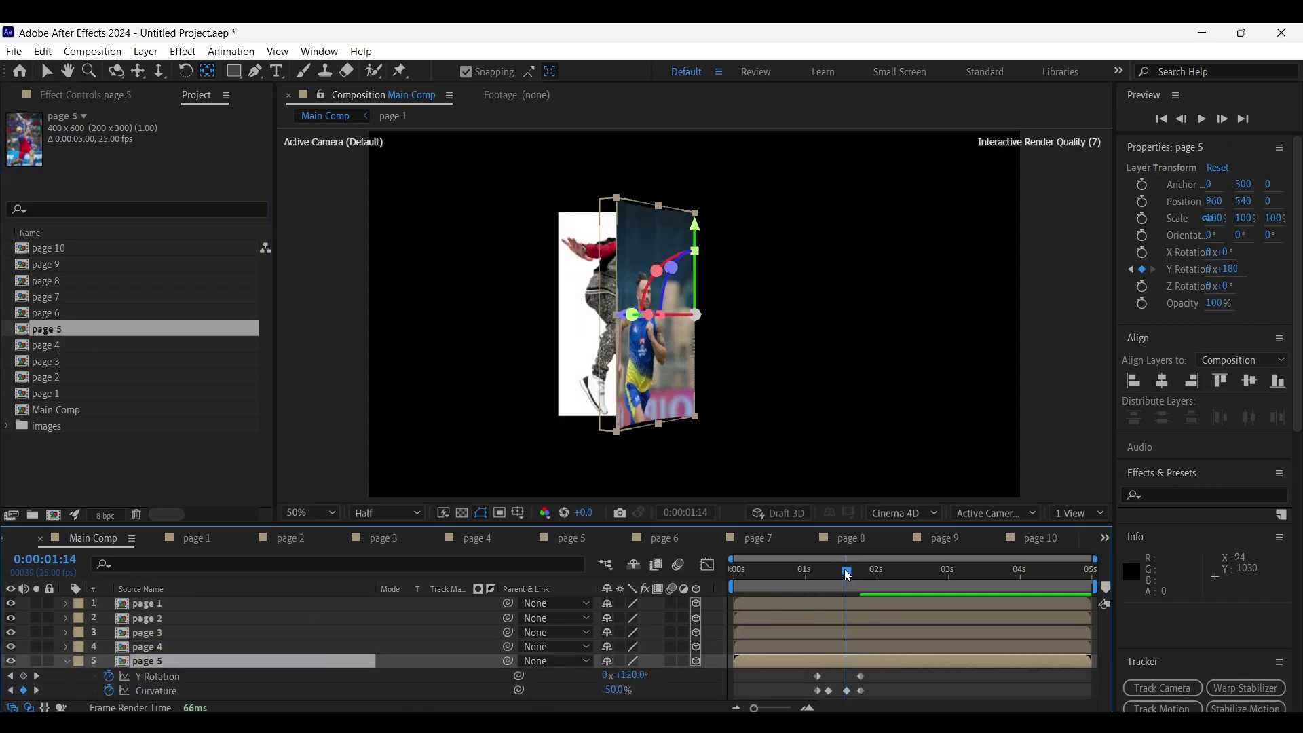
mouse_move(907, 672)
left_mouse_down()
mouse_move(818, 699)
mouse_move(847, 691)
left_mouse_up()
left_click(867, 575)
left_click_drag(868, 576, 894, 584)
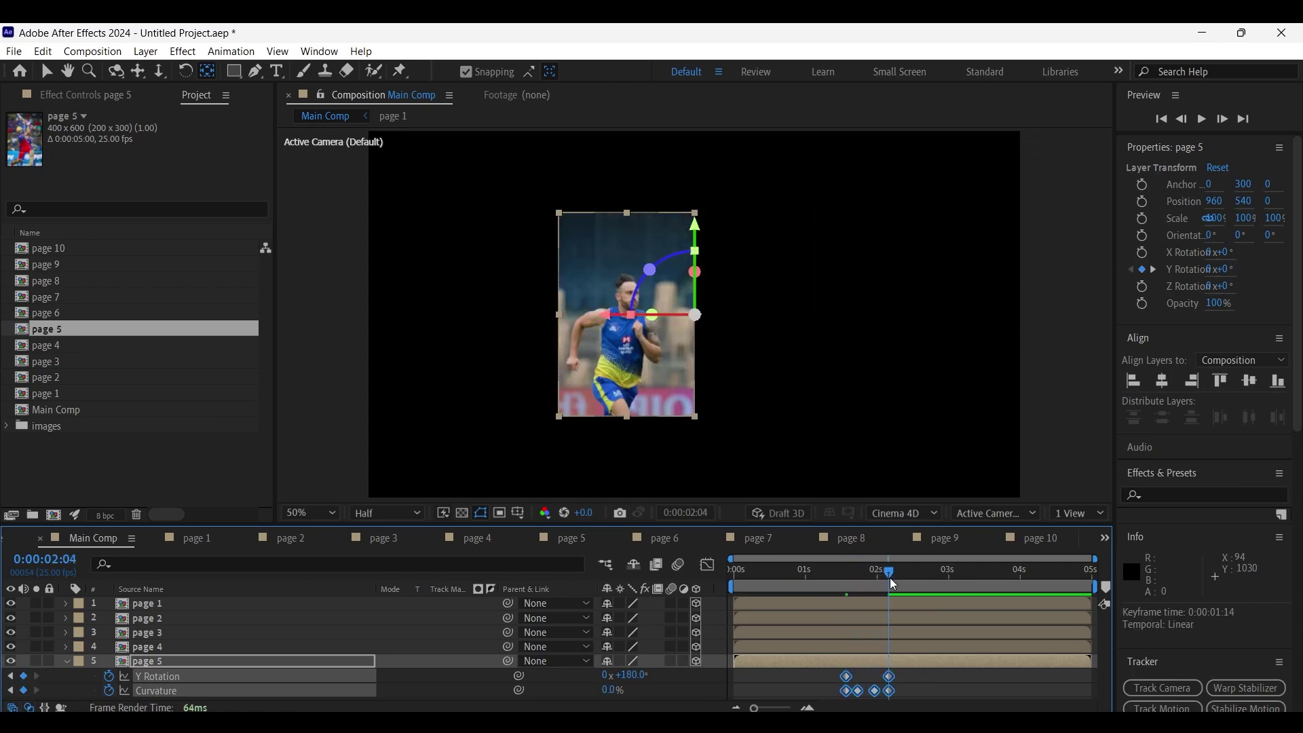
Step: Set page 5's final Y Rotation to 179.99 and scrub to preview its flip
left_click(628, 675)
type("179.97")
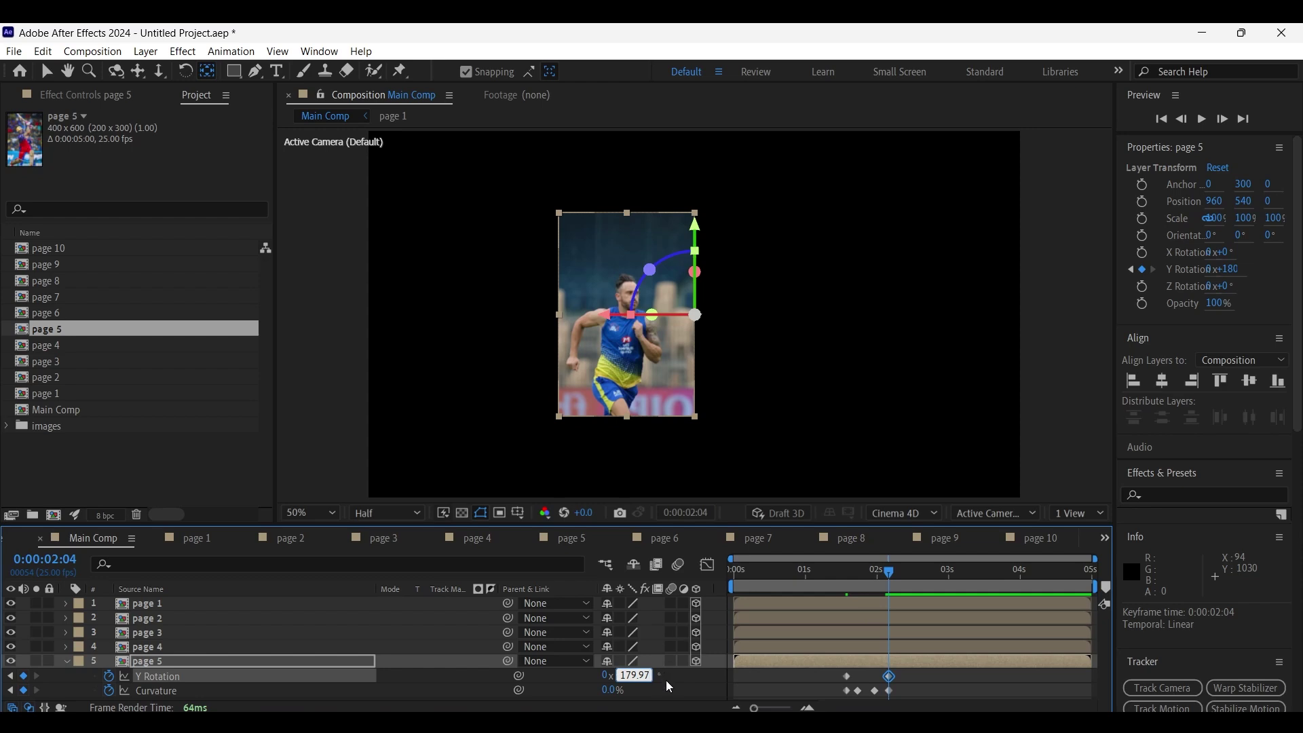
left_click(674, 680)
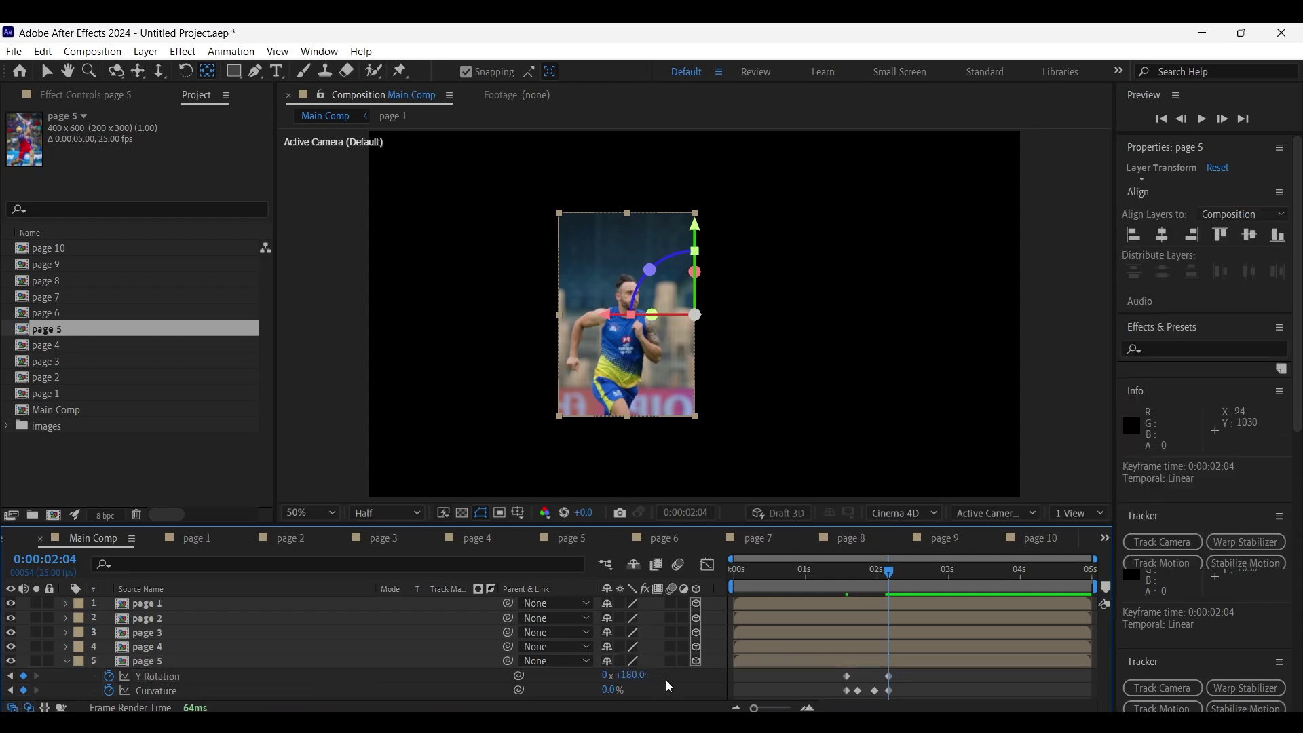
mouse_move(737, 574)
left_mouse_down()
mouse_move(870, 586)
mouse_move(735, 588)
left_mouse_up()
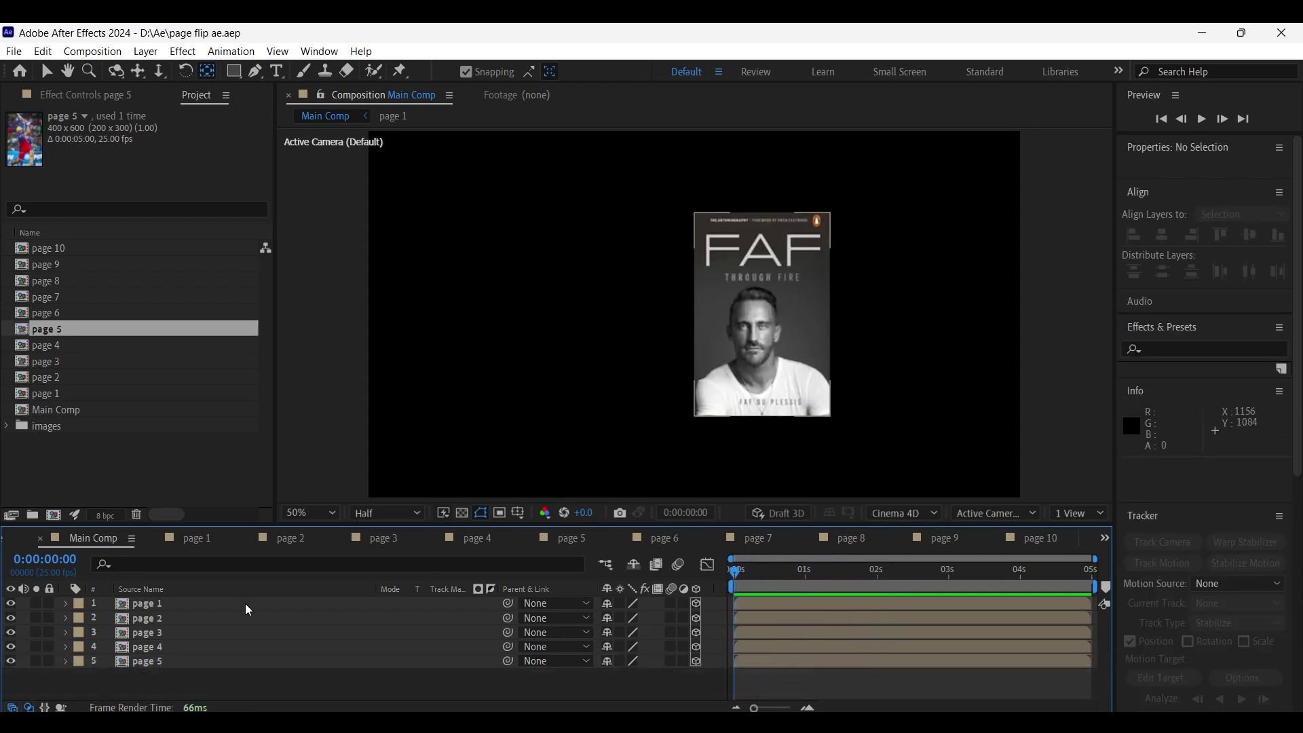
left_click(246, 604)
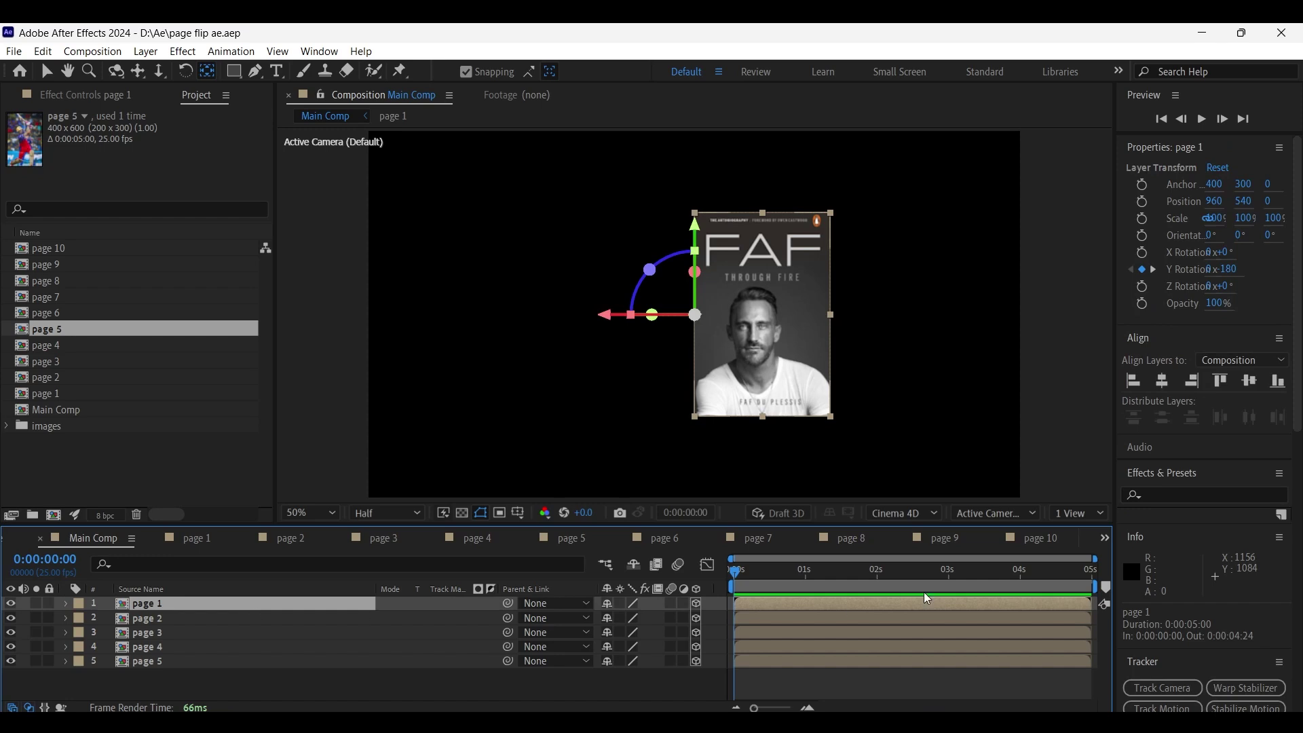
Step: Duplicate page 1, start the copy at 0:00:00:06, and swap its source to page 6
left_click_drag(736, 575, 759, 588)
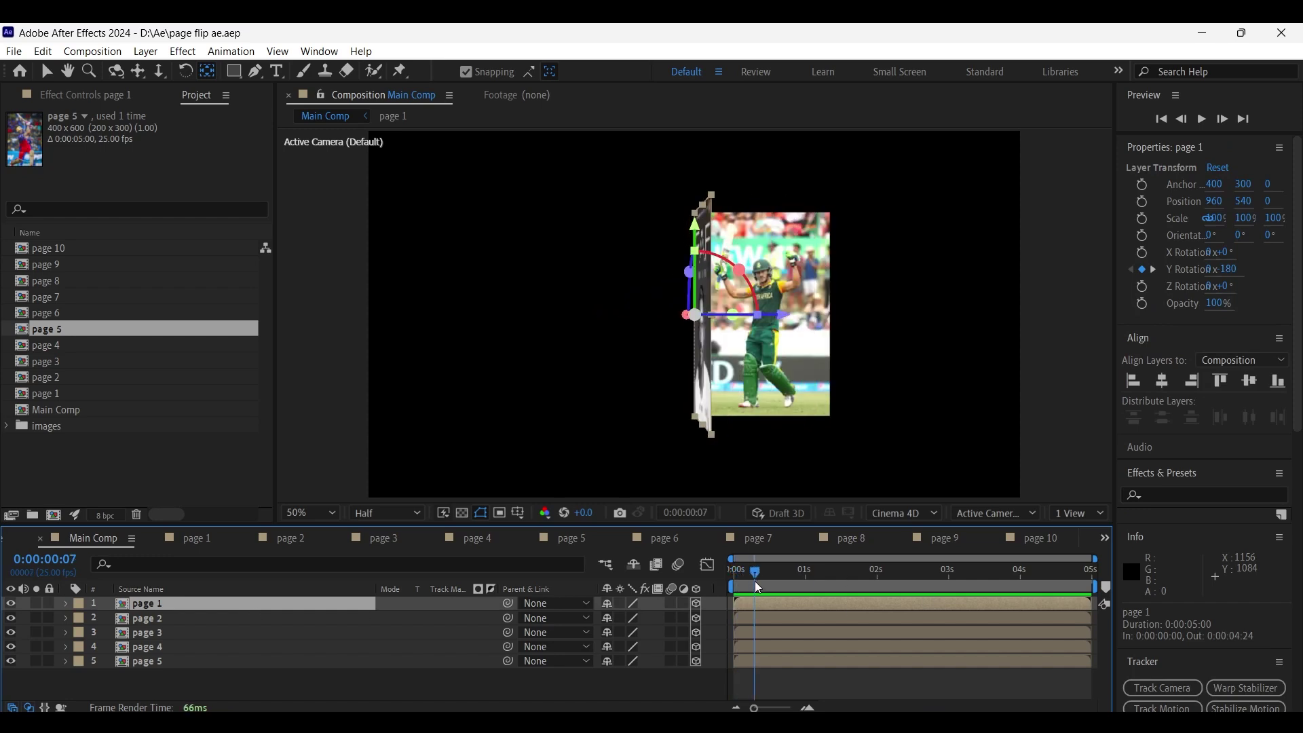
left_click(759, 585)
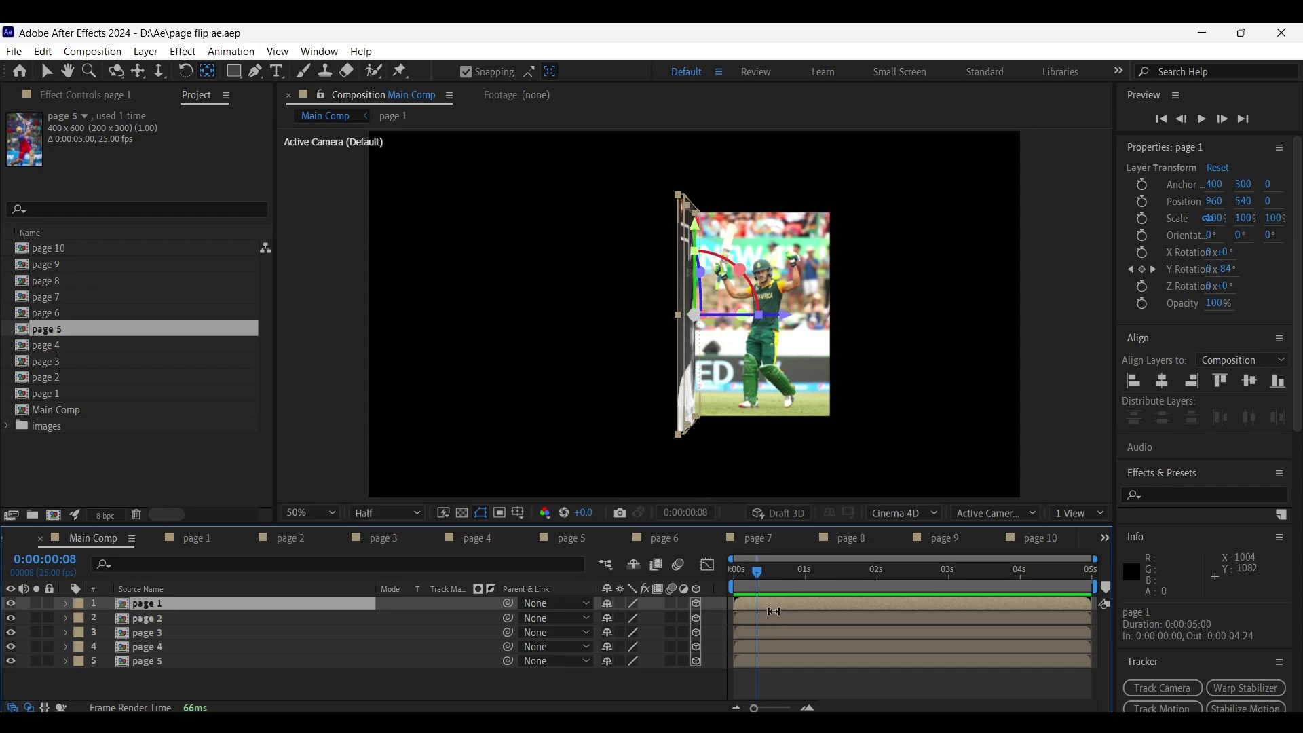
key("ctrl+d")
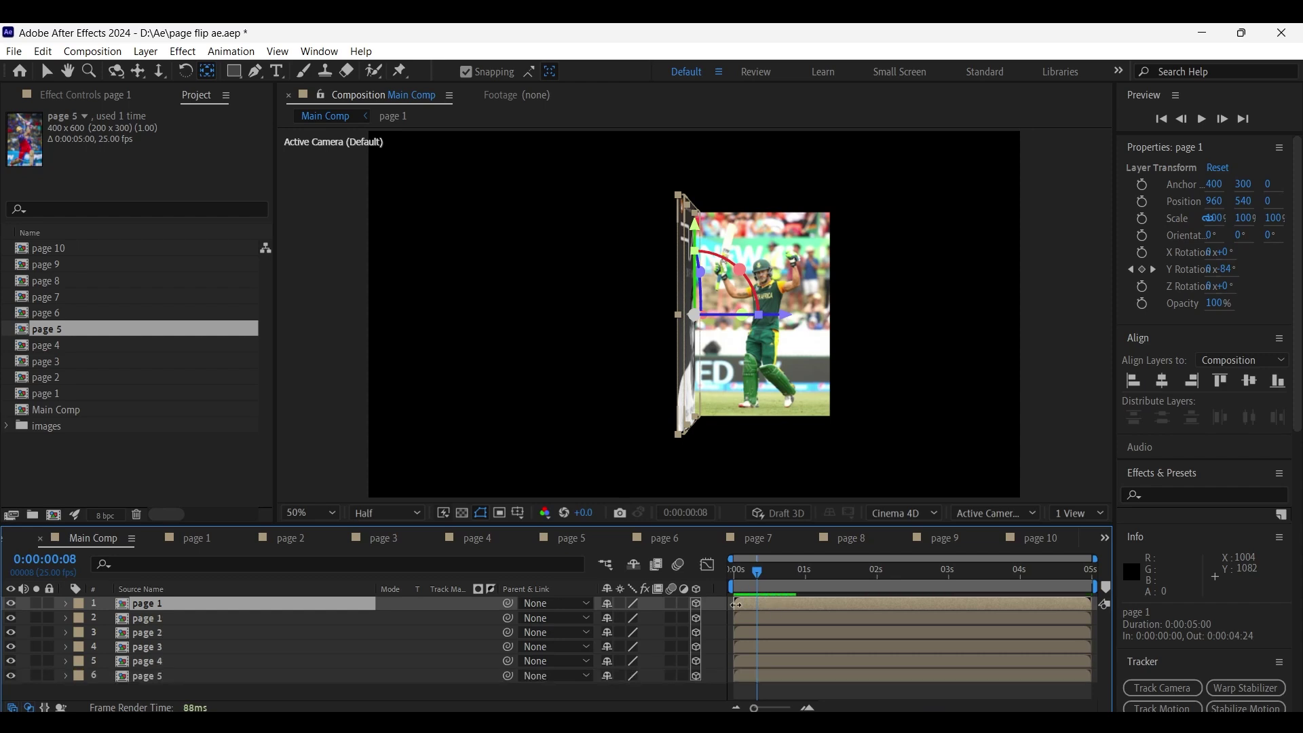
left_click_drag(744, 605, 754, 608)
left_click_drag(55, 317, 165, 609)
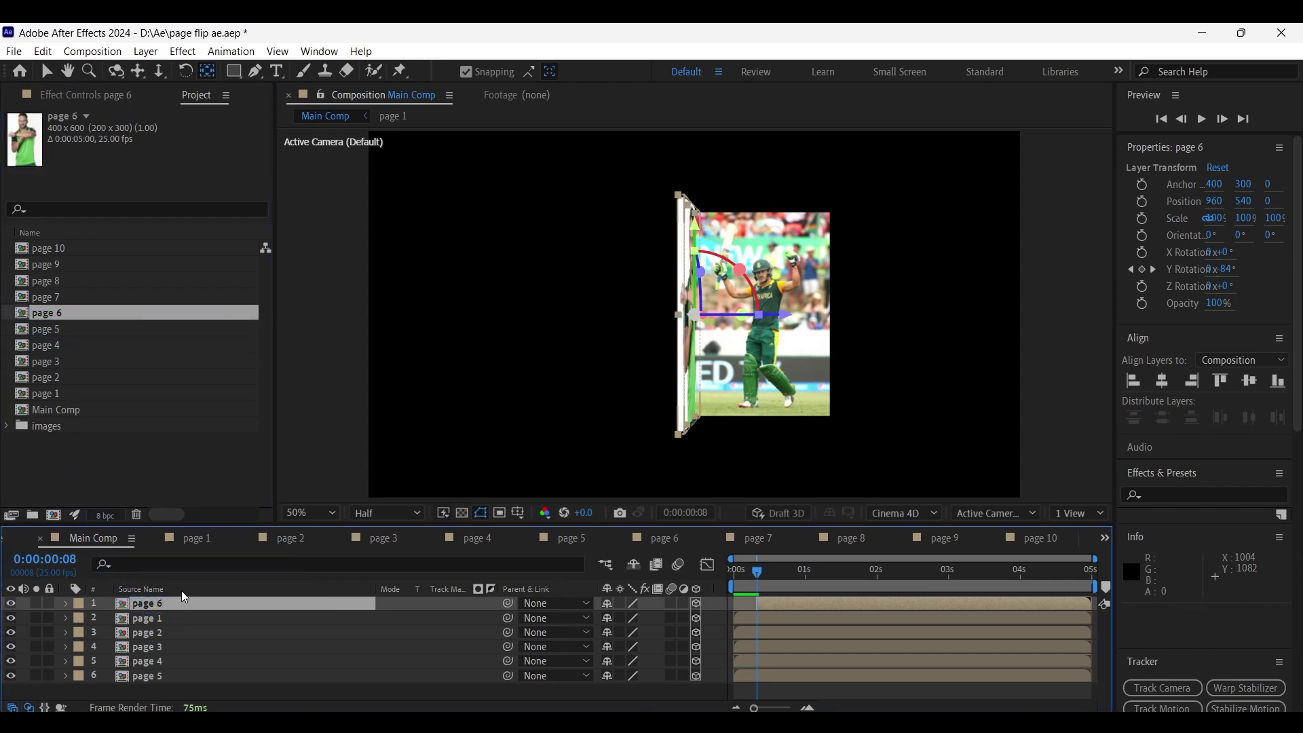
mouse_move(765, 579)
left_mouse_down()
mouse_move(735, 581)
mouse_move(787, 587)
left_mouse_up()
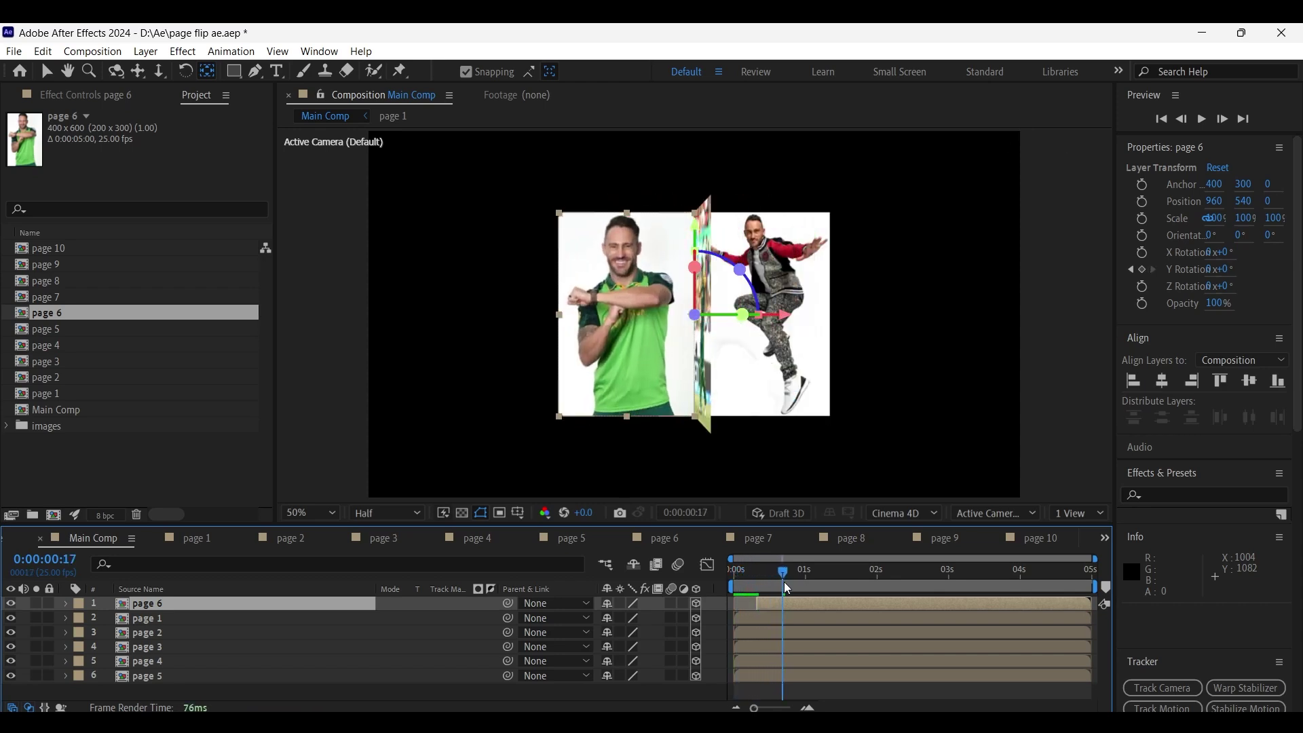
Step: Duplicate page 2 at 0:00:00:18, start the copy mid-flip, and swap it to page 7
left_click(265, 640)
key("Page_Down")
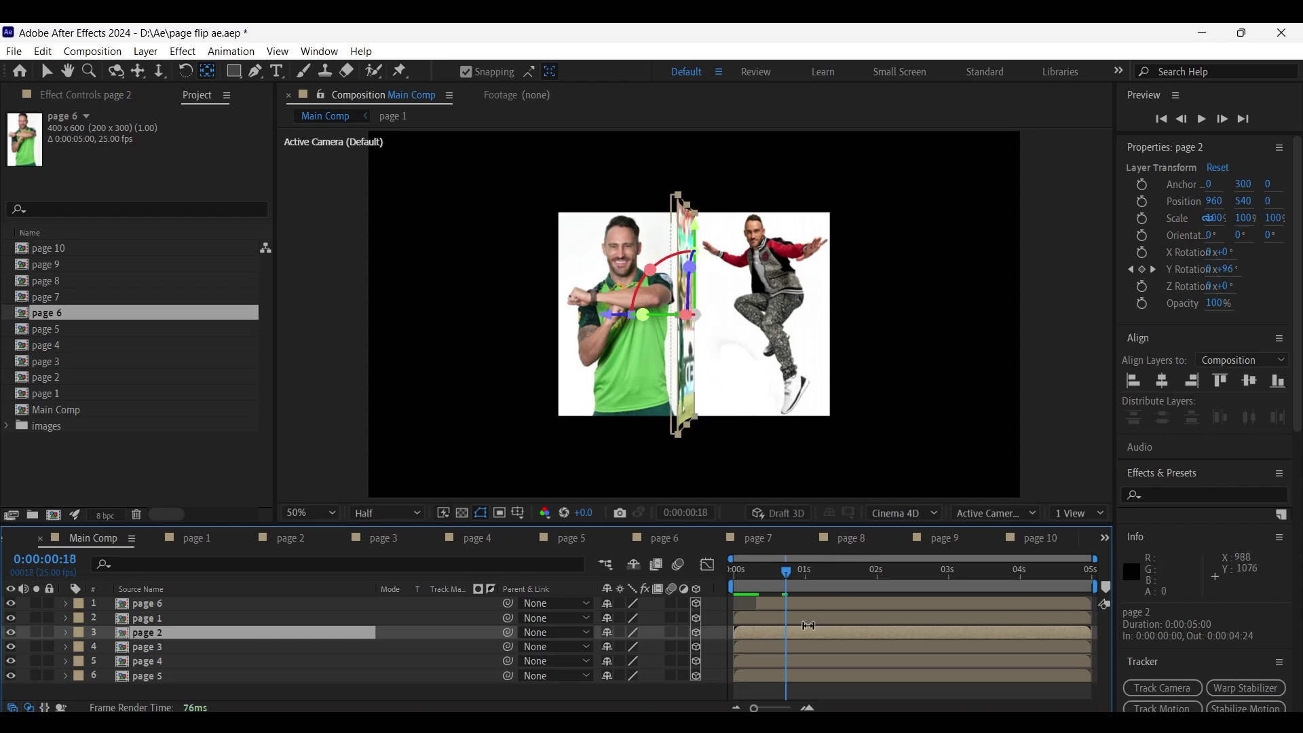
key("ctrl+d")
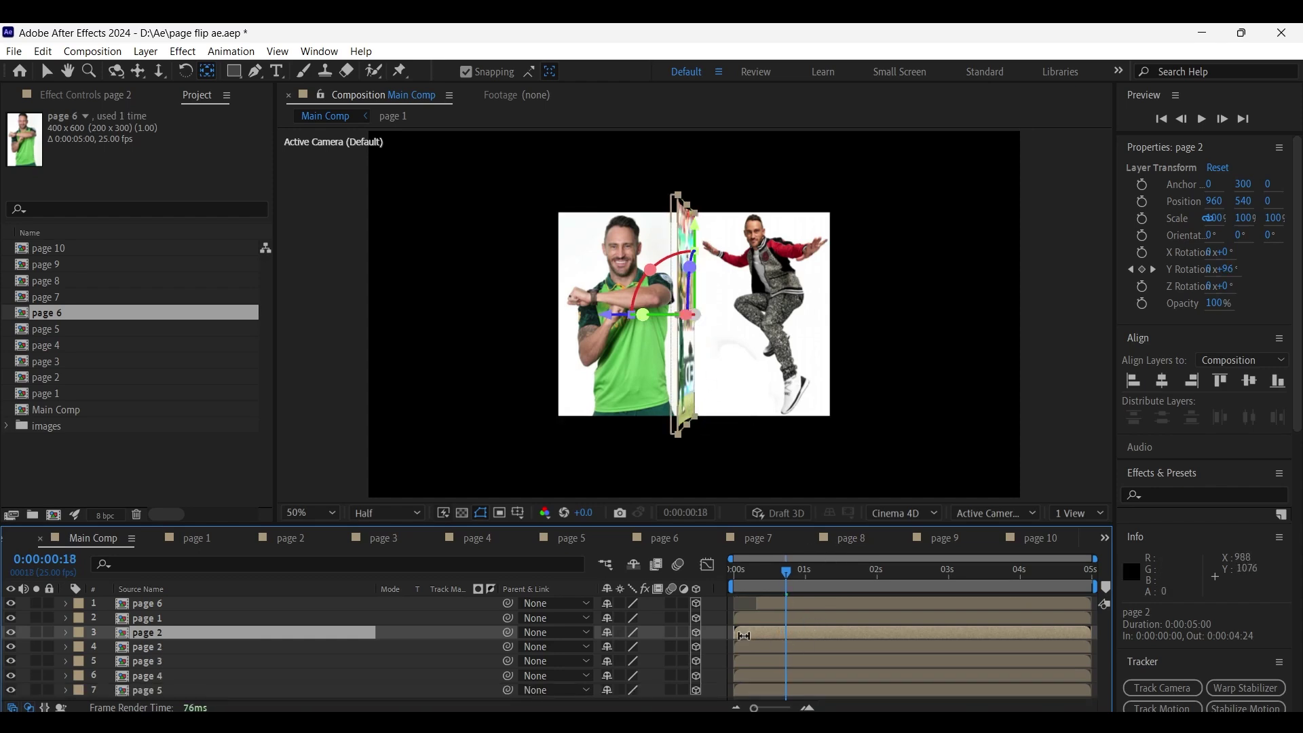
left_click_drag(735, 632, 788, 647)
left_click_drag(43, 298, 151, 636)
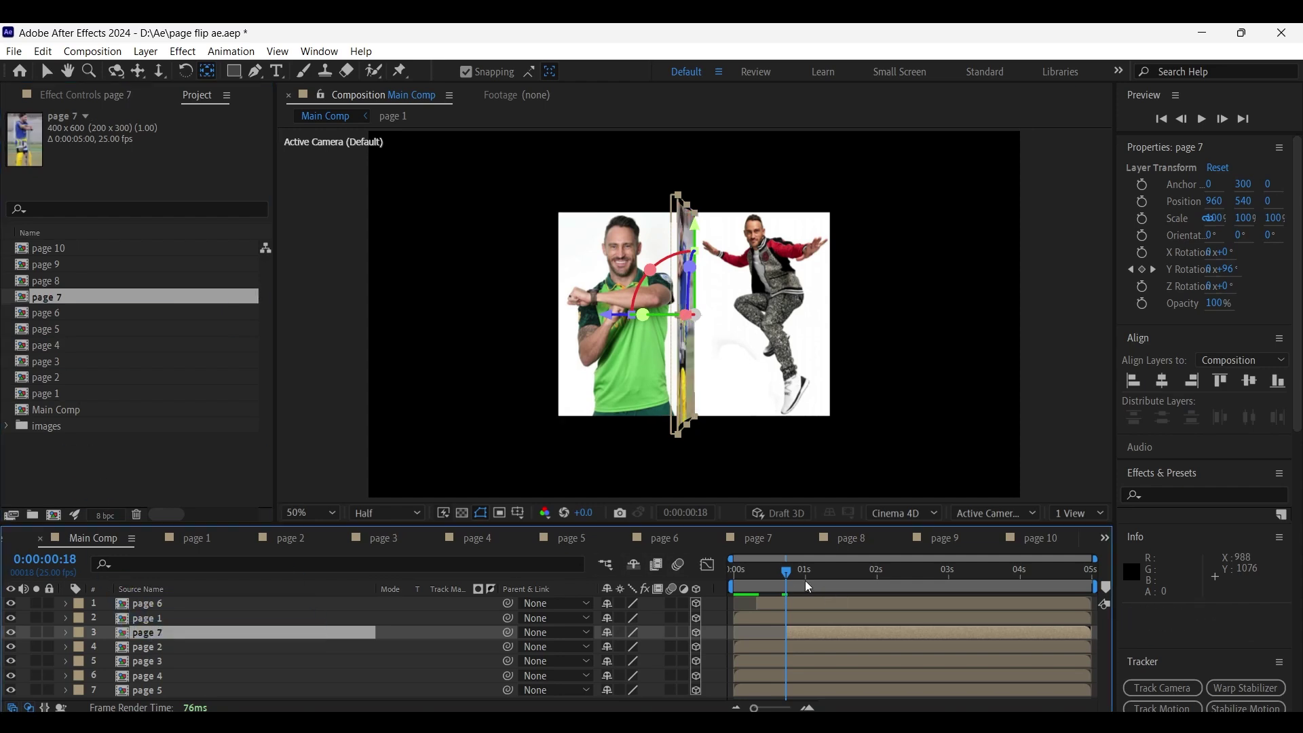
left_click_drag(796, 574, 816, 582)
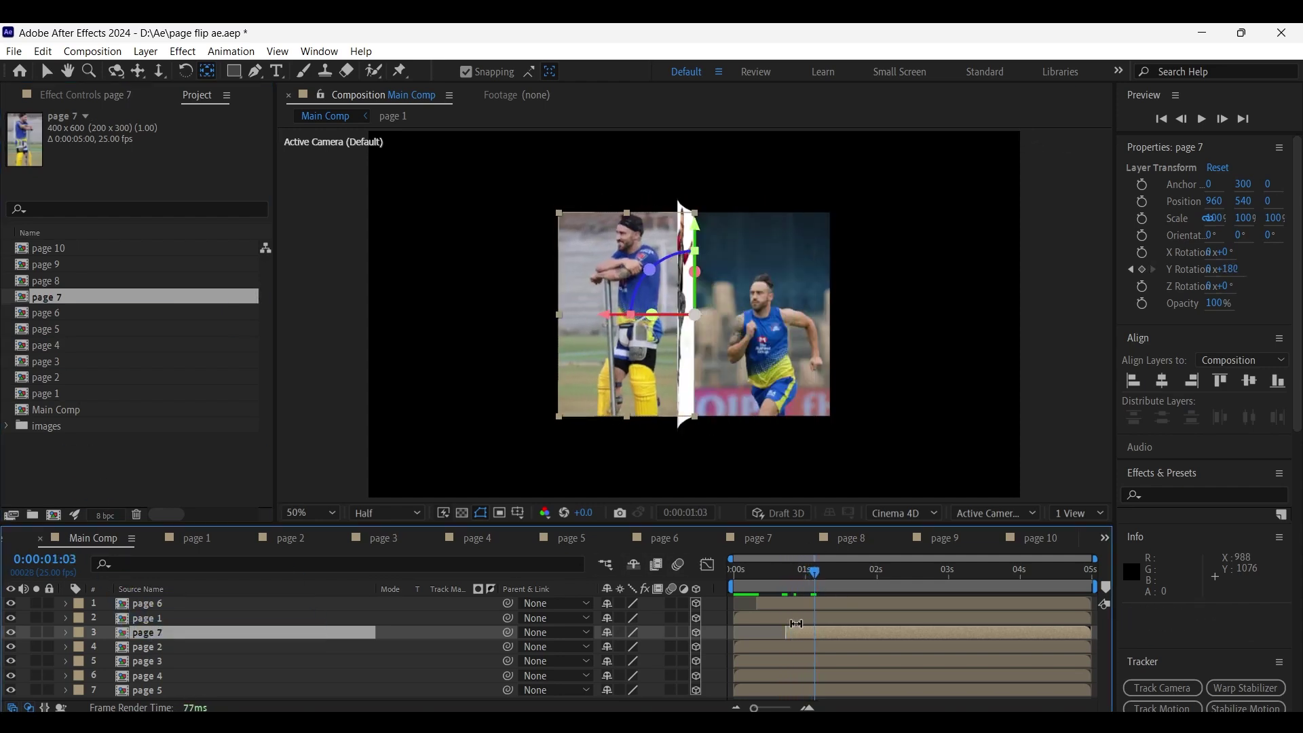
Step: Duplicate page 3, start the copy at 0:00:01:02, and replace its source with page 8
left_click(170, 664)
key("ctrl+d")
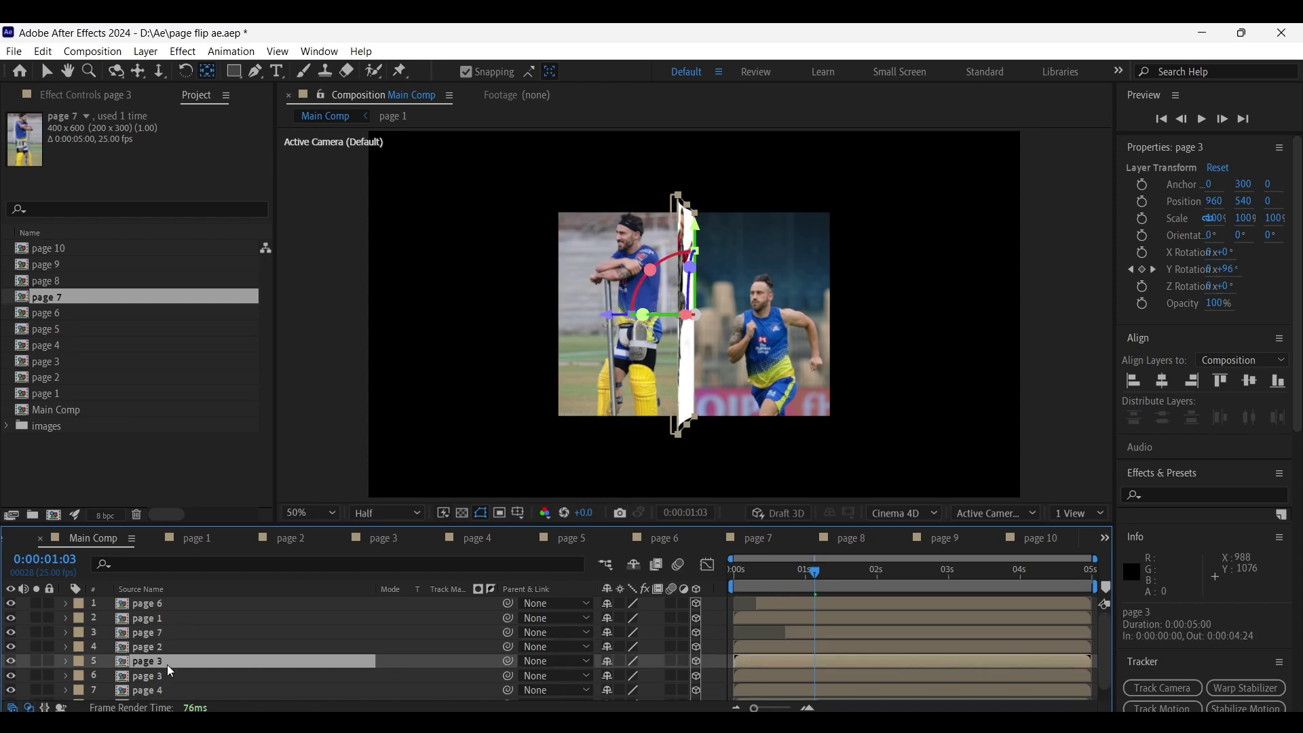
left_click_drag(732, 664, 810, 664)
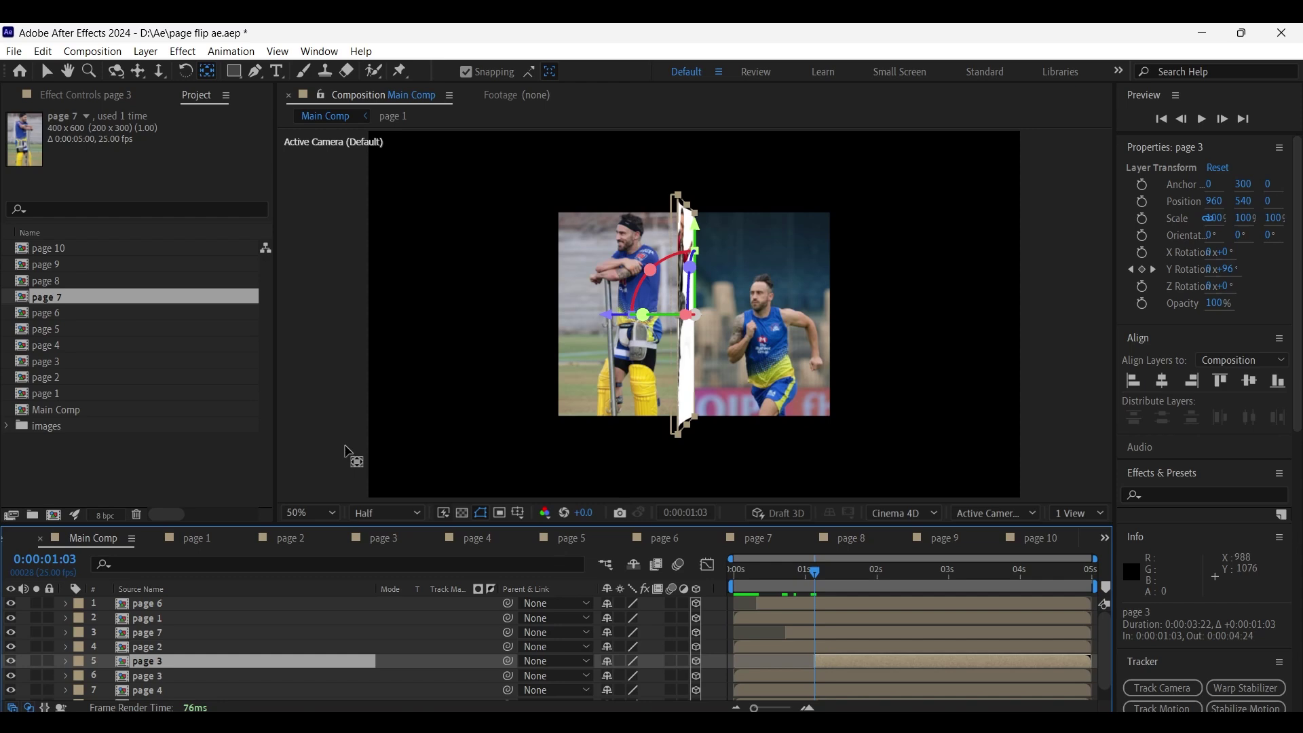
left_click_drag(59, 285, 168, 658)
left_click_drag(820, 573, 841, 575)
Step: Duplicate page 4, start the copy at 0:00:01:09, and replace its source with page 9
scroll(183, 676, "down", 1)
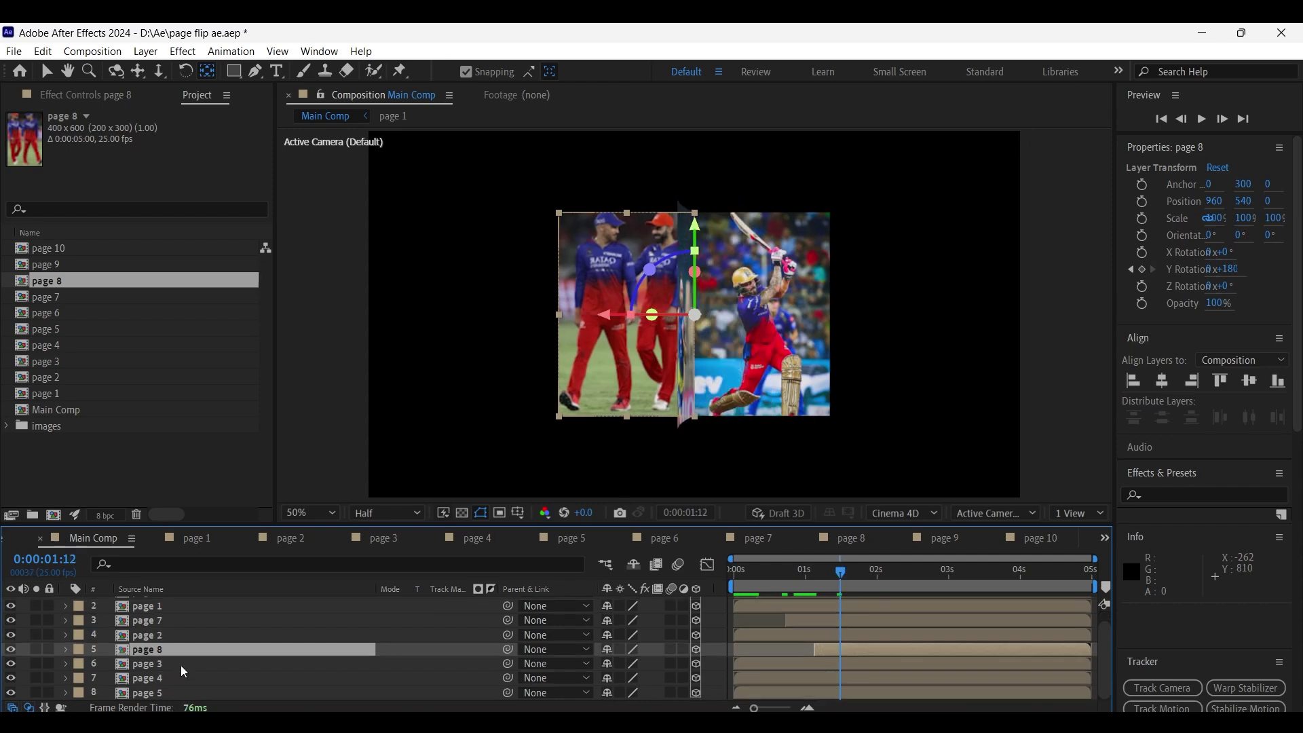
left_click(185, 678)
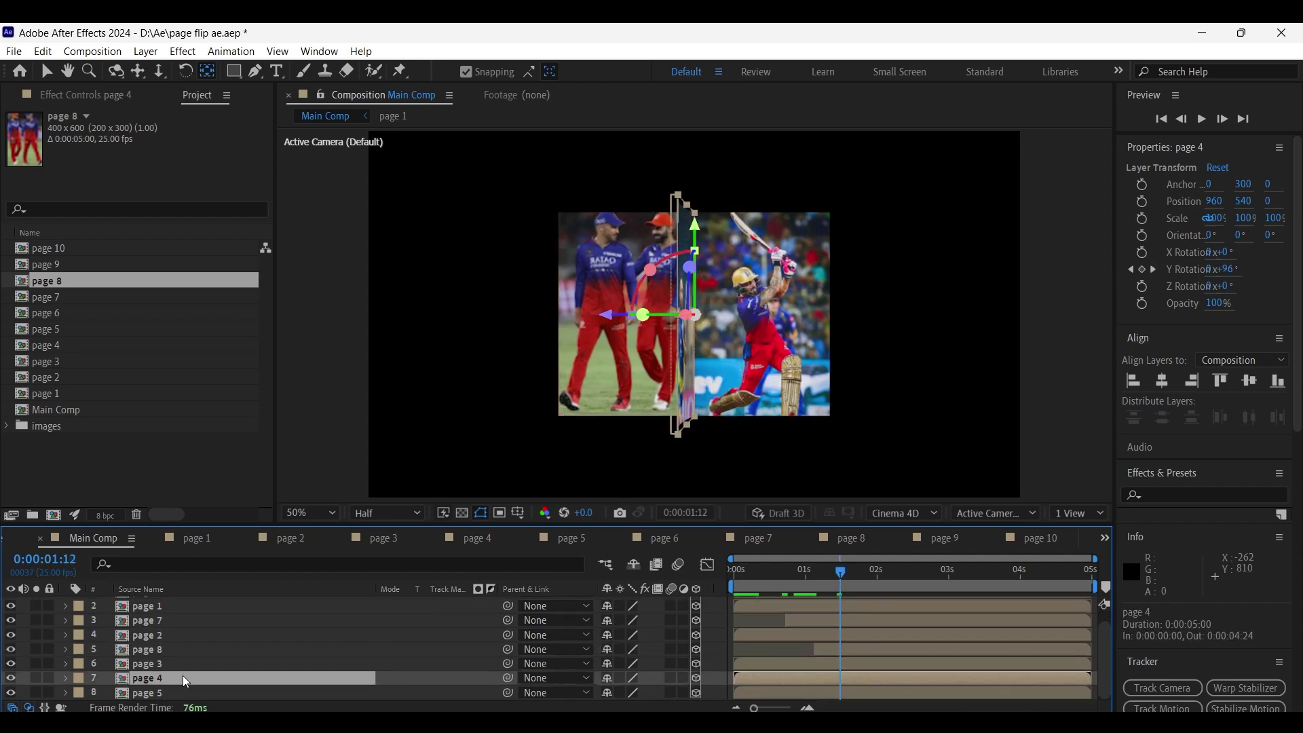
key("ctrl+d")
left_click_drag(738, 681, 835, 680)
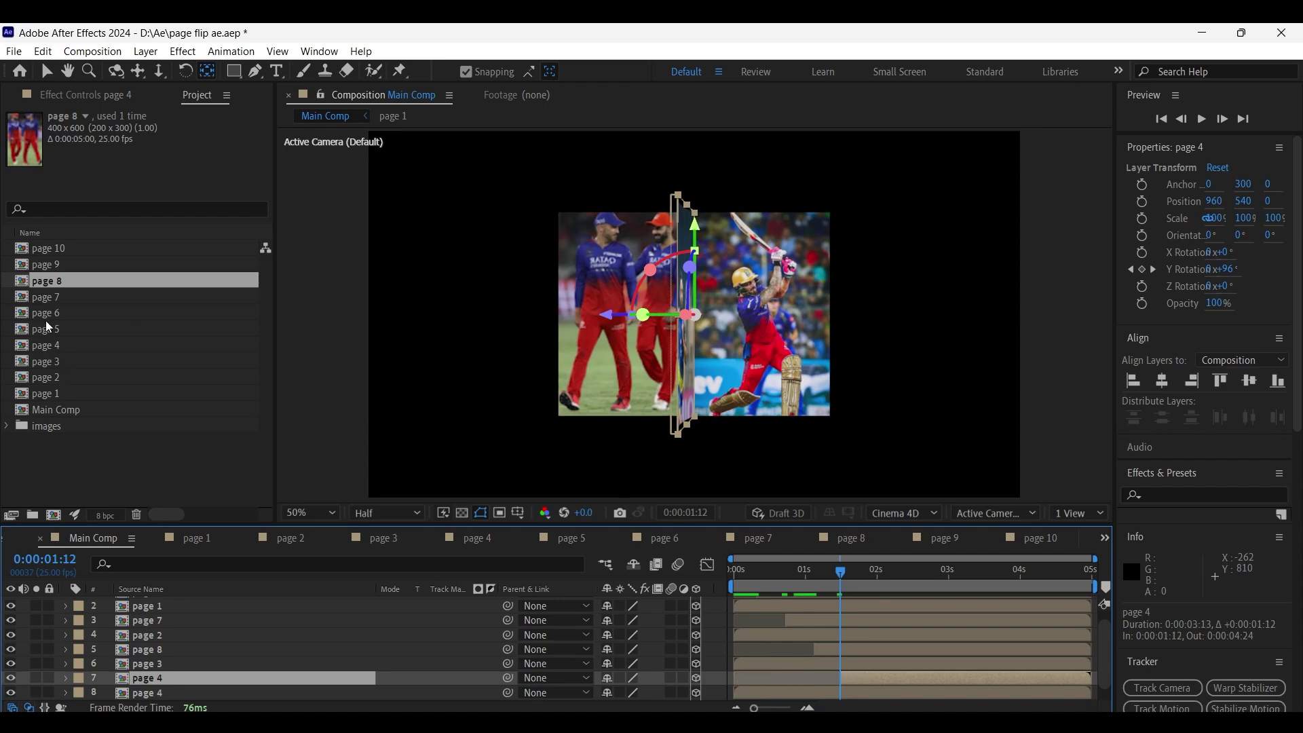
left_click_drag(61, 264, 163, 678)
left_click_drag(847, 579, 871, 578)
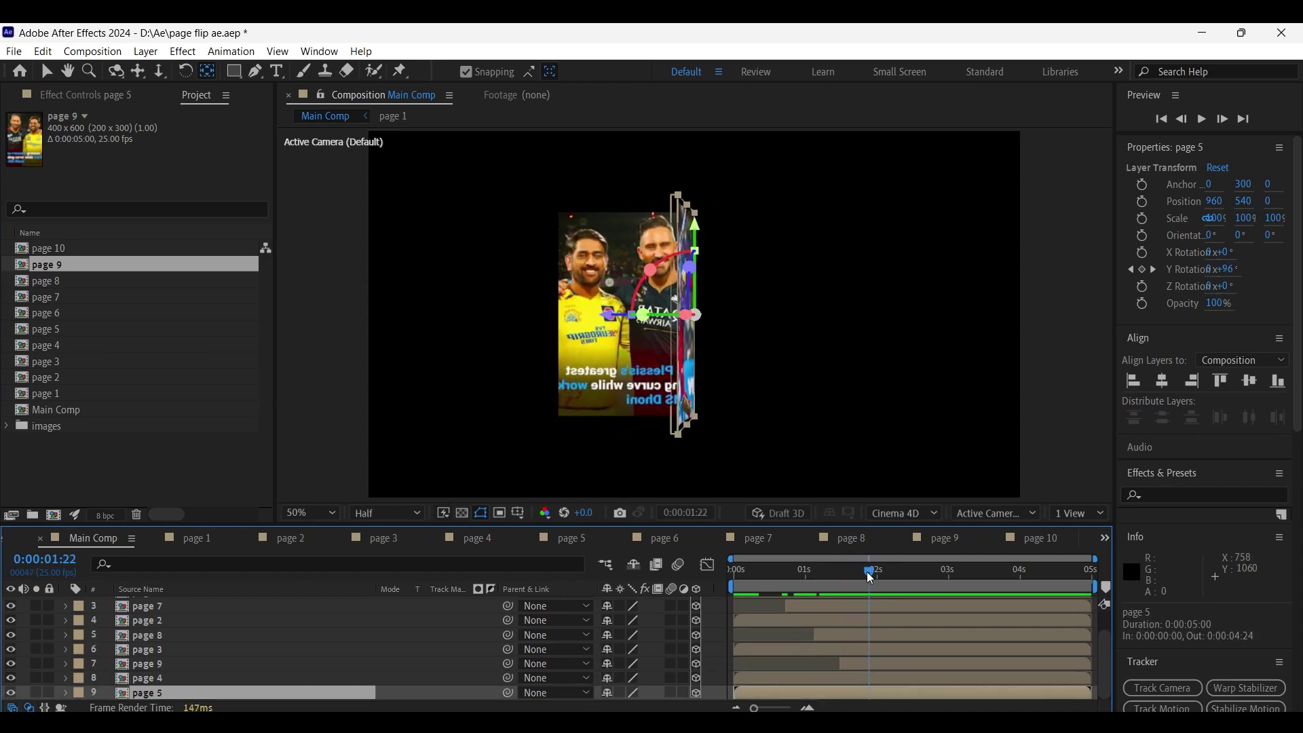
Step: Duplicate page 5, start it at 0:00:01:22, swap in page 10, and preview the flips
key("ctrl+d")
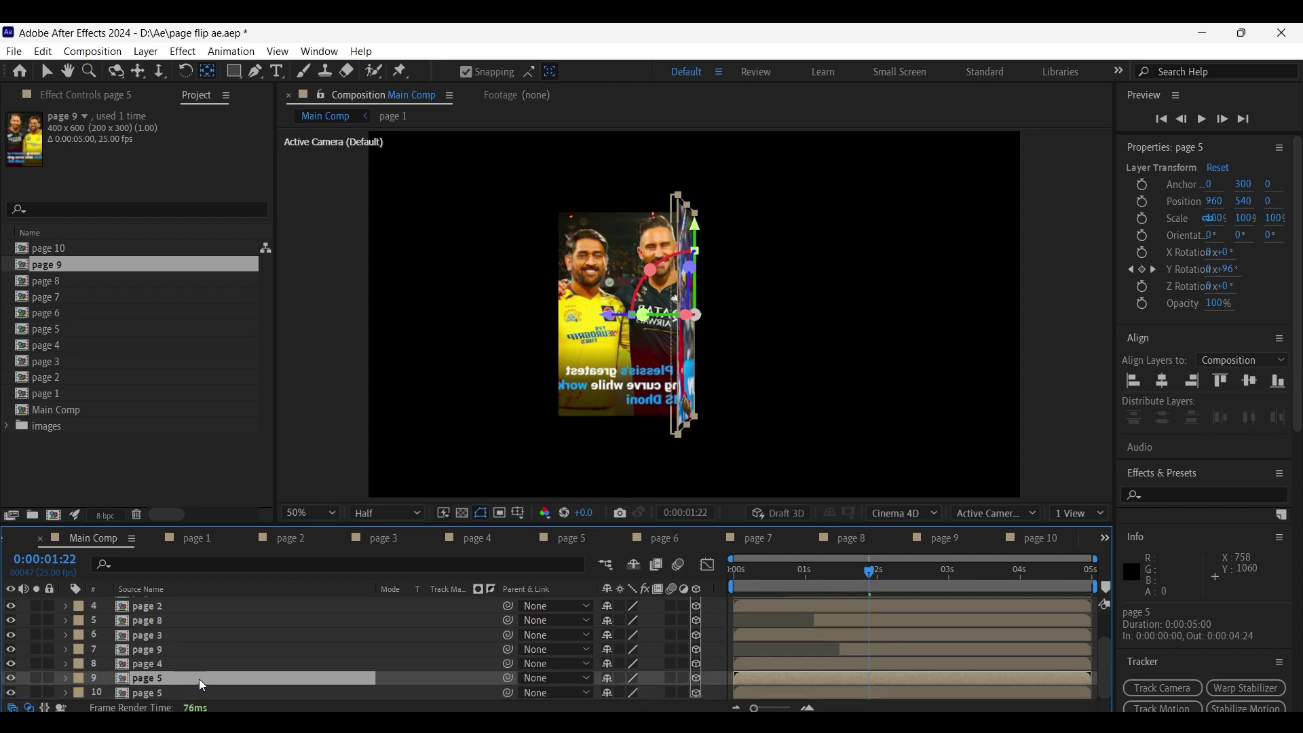
left_click_drag(735, 678, 869, 678)
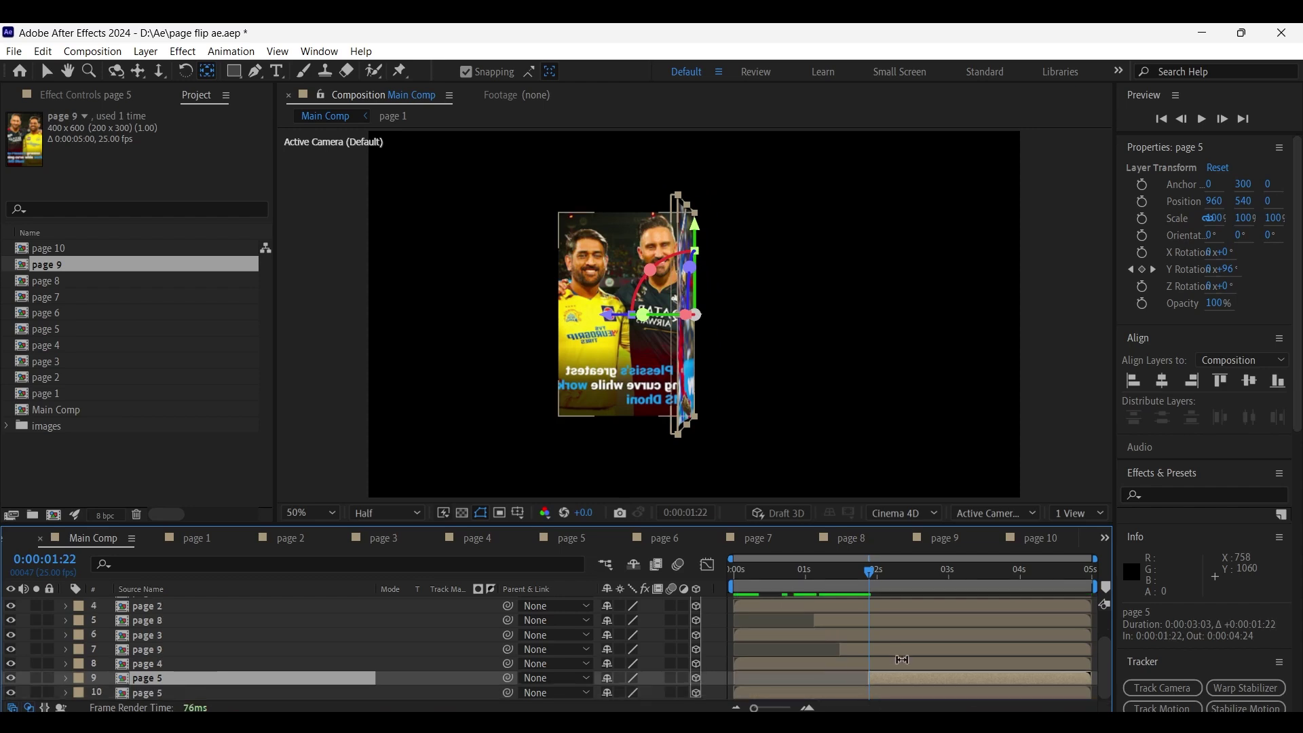
left_click_drag(77, 250, 194, 679)
left_click_drag(876, 574, 908, 578)
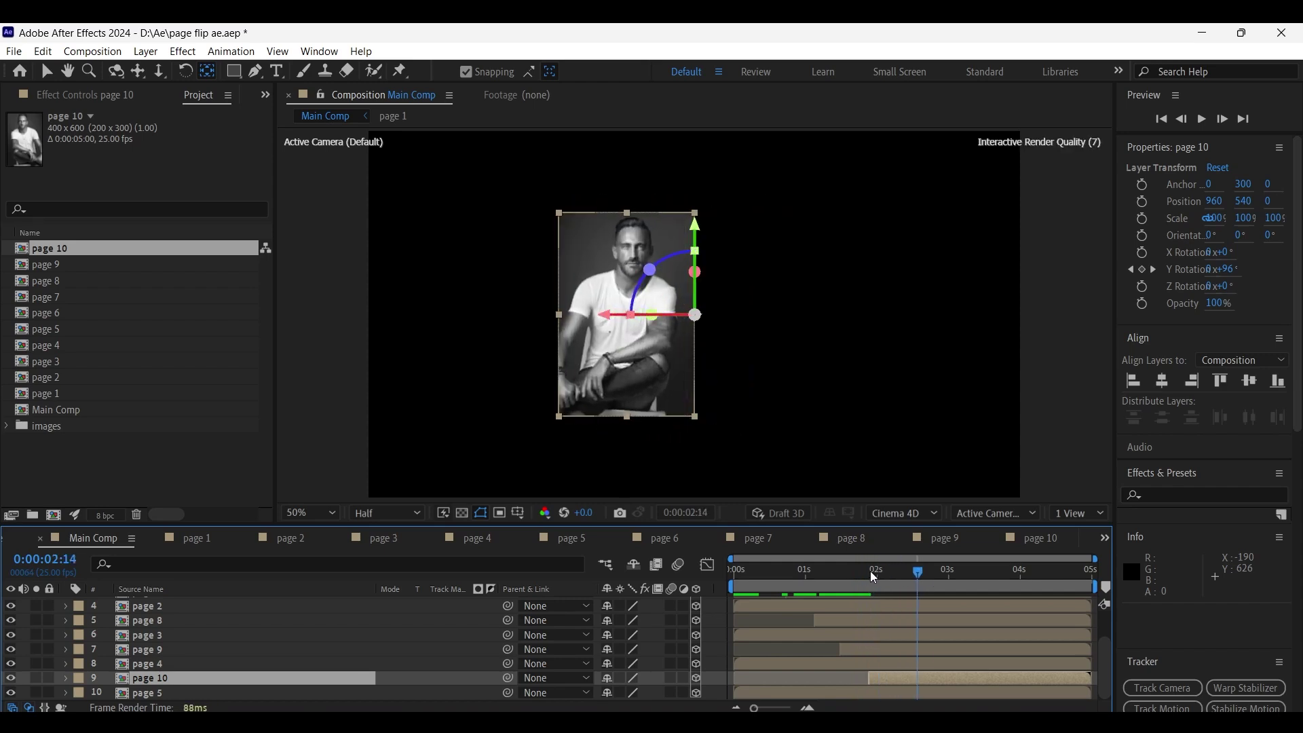
key("space")
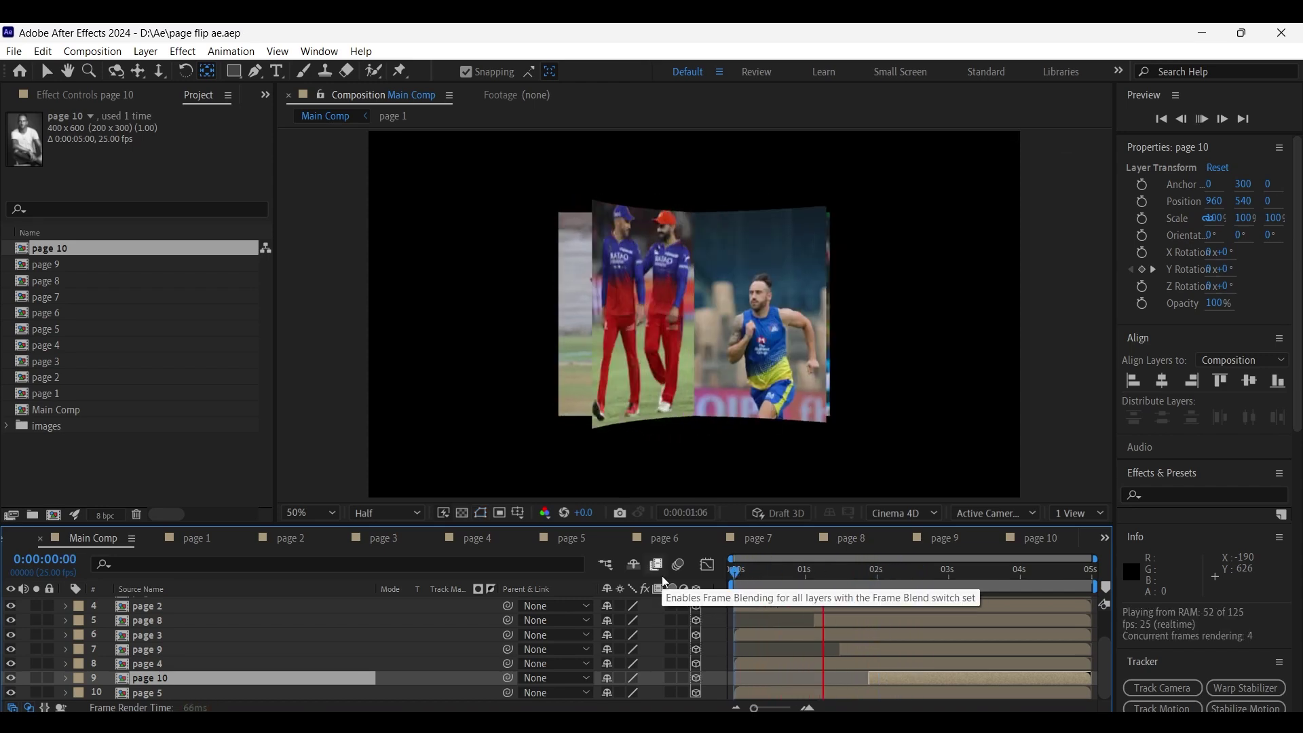
Step: Stop the preview near 0:00:00:20 and open the page 9 composition from Main Comp
key("space")
left_click_drag(837, 570, 860, 588)
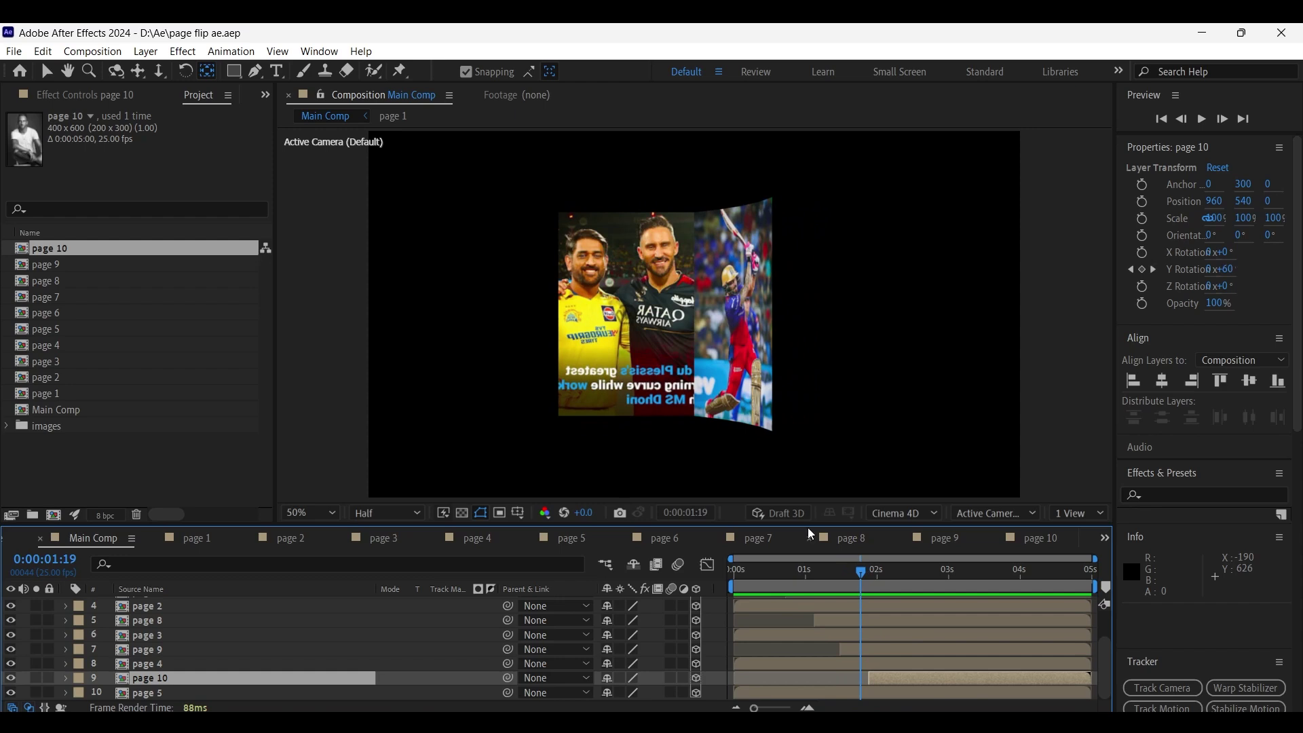
left_click(176, 651)
double_click(175, 650)
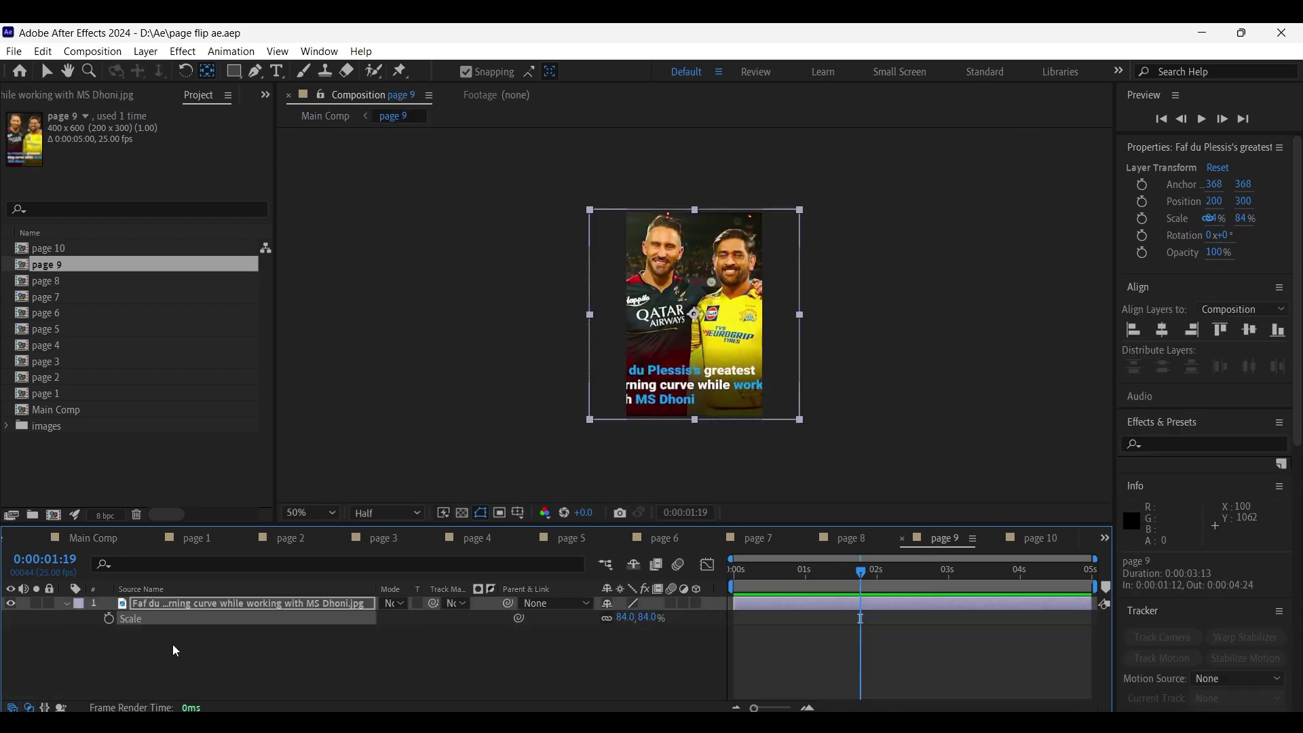
Step: Flip the page 9 image horizontally with Transform > Flip Horizontal, then go back to Main Comp
right_click(203, 611)
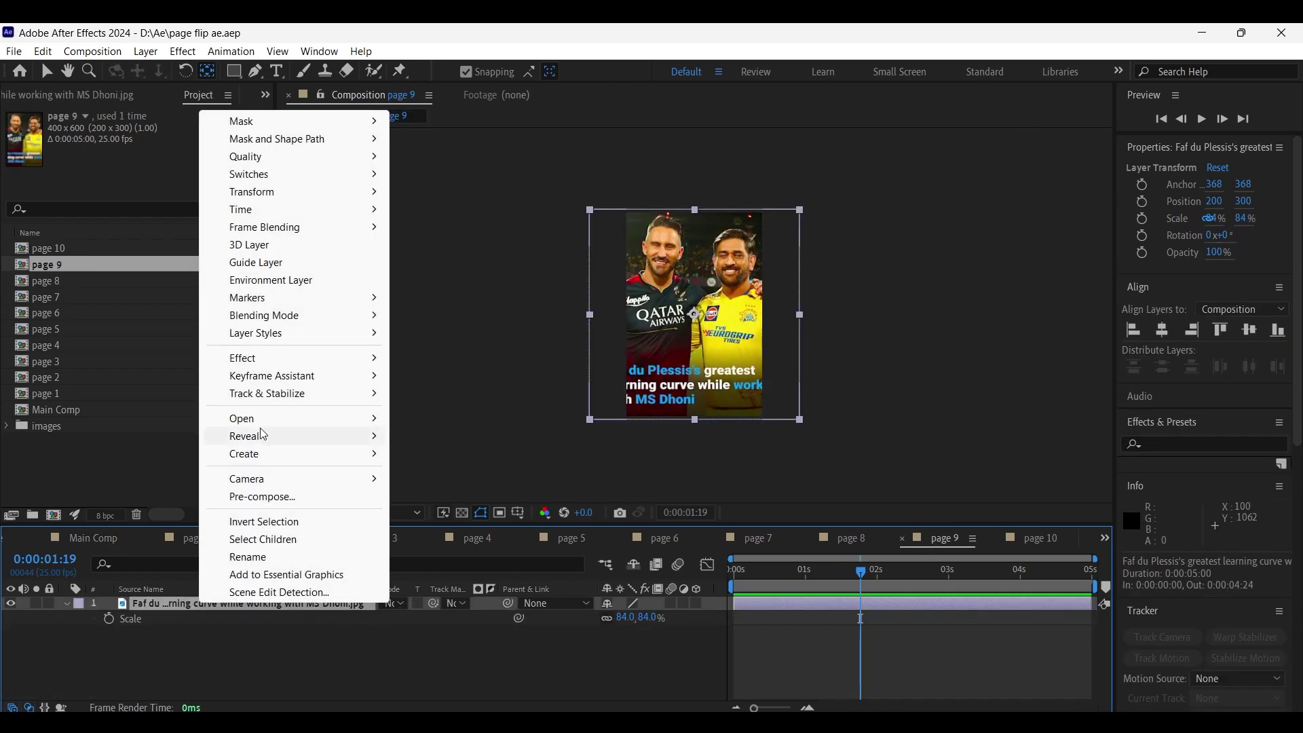
mouse_move(344, 200)
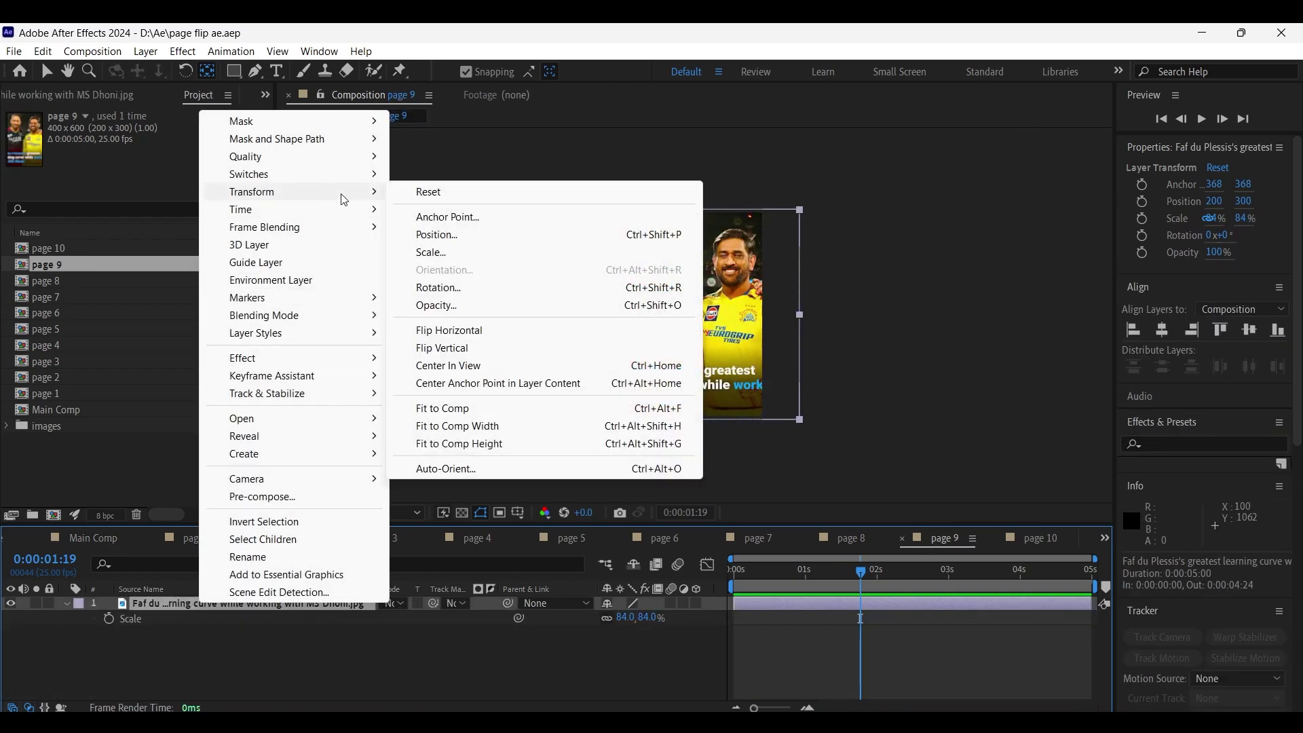
left_click(464, 339)
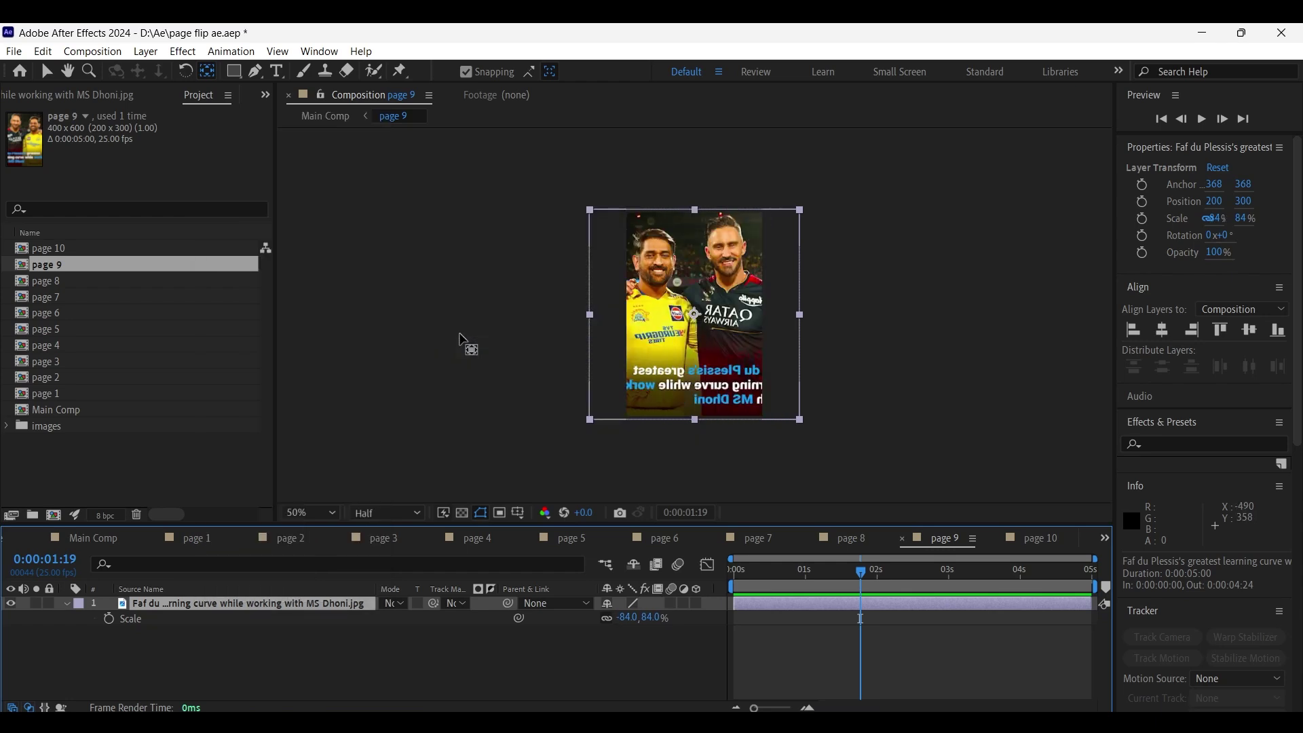
left_click(96, 548)
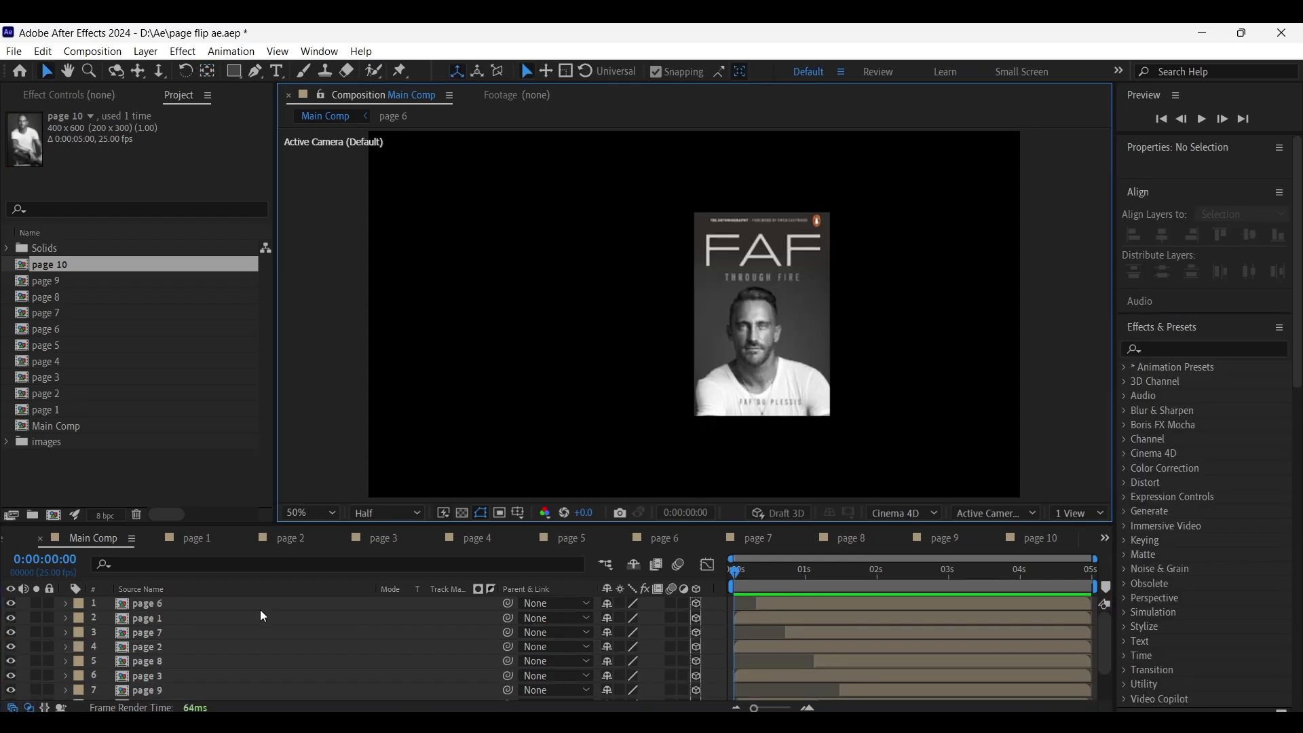
left_click(259, 609)
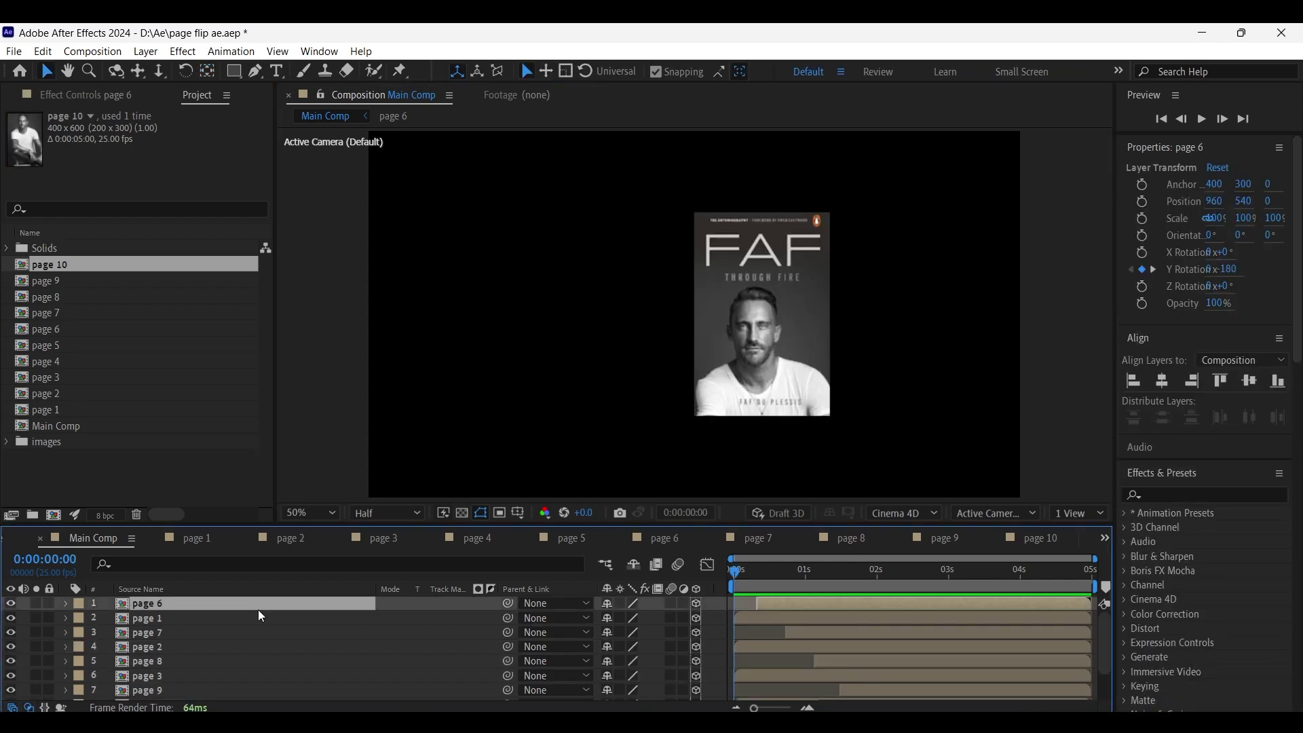
Step: Pre-compose all ten page layers into Pre-comp 1 and make it a 3D layer
scroll(247, 641, "down", 2)
left_click(201, 694, "shift")
right_click(198, 694)
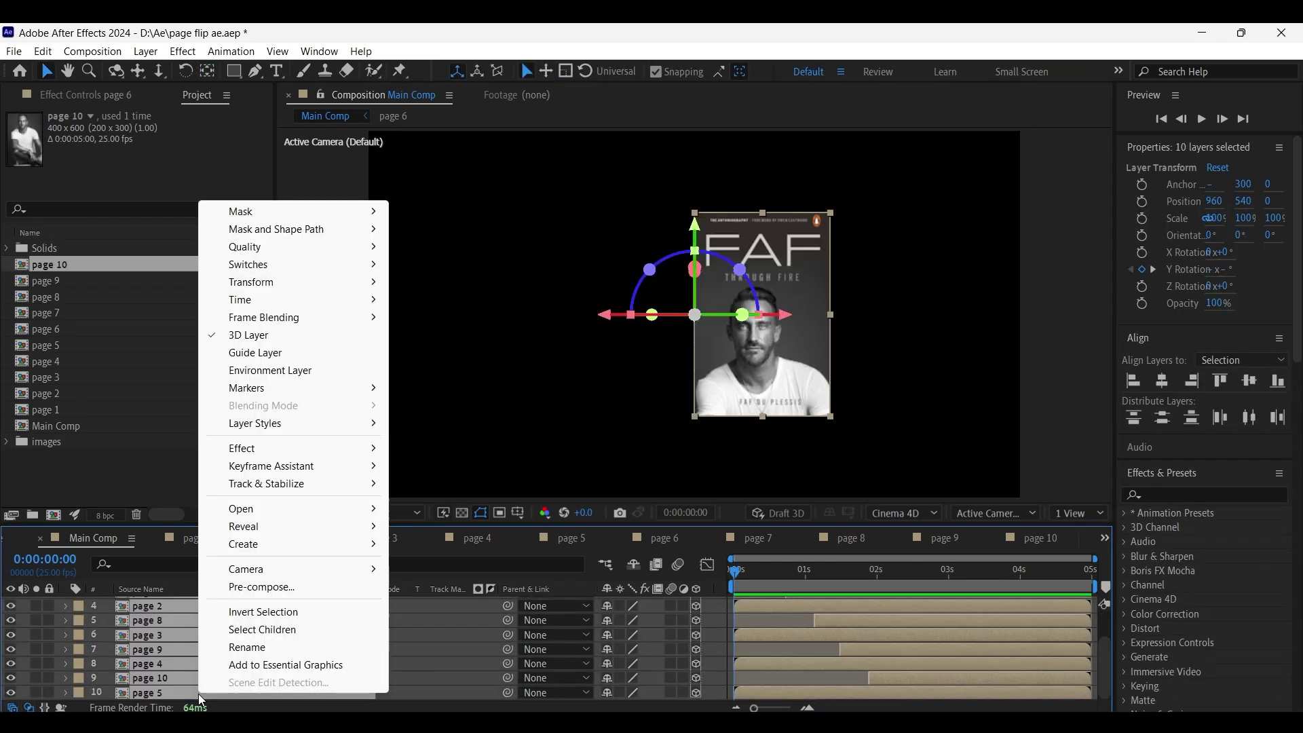
left_click(270, 588)
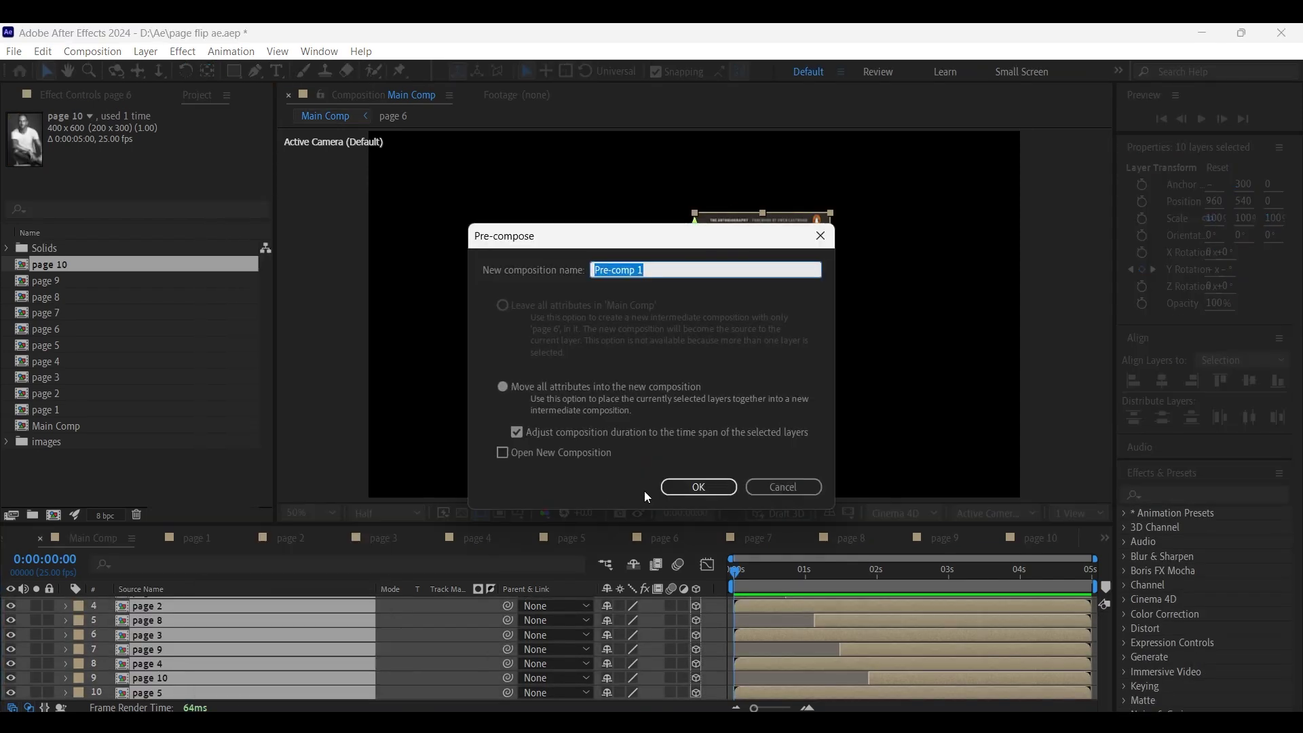
left_click(685, 485)
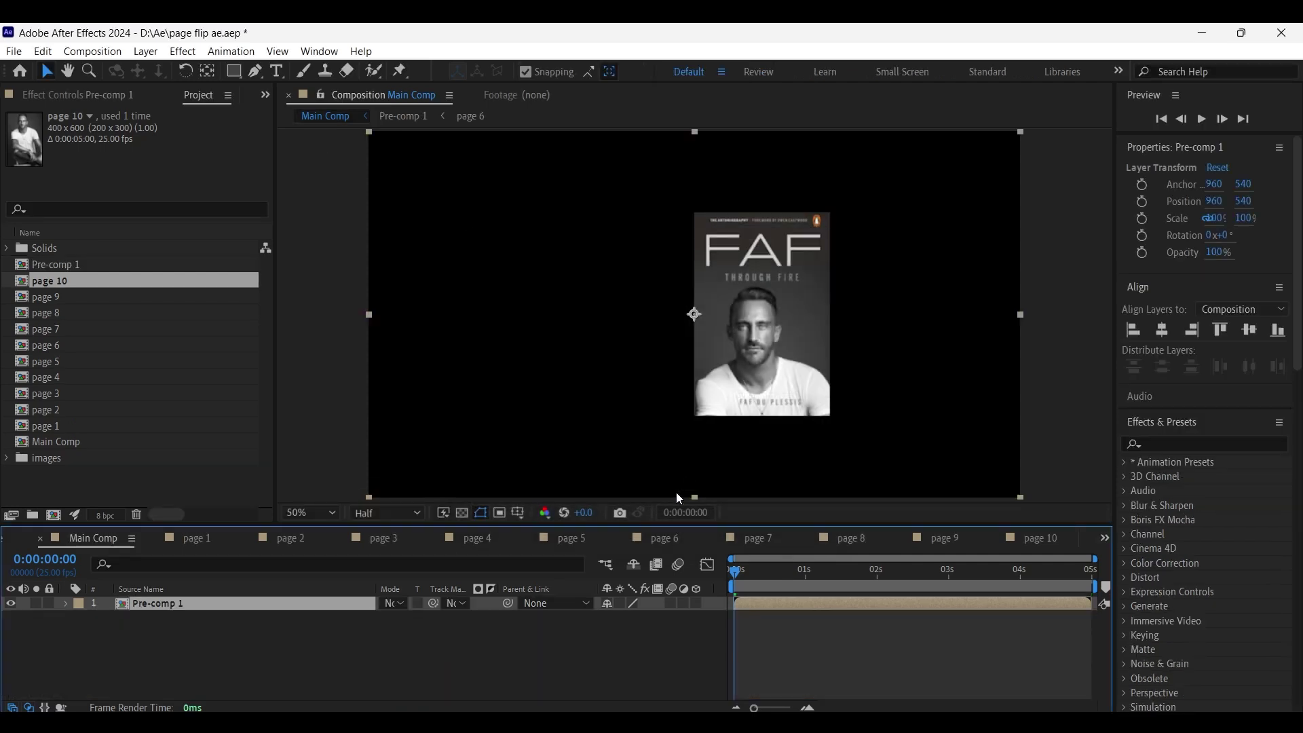
left_click(696, 602)
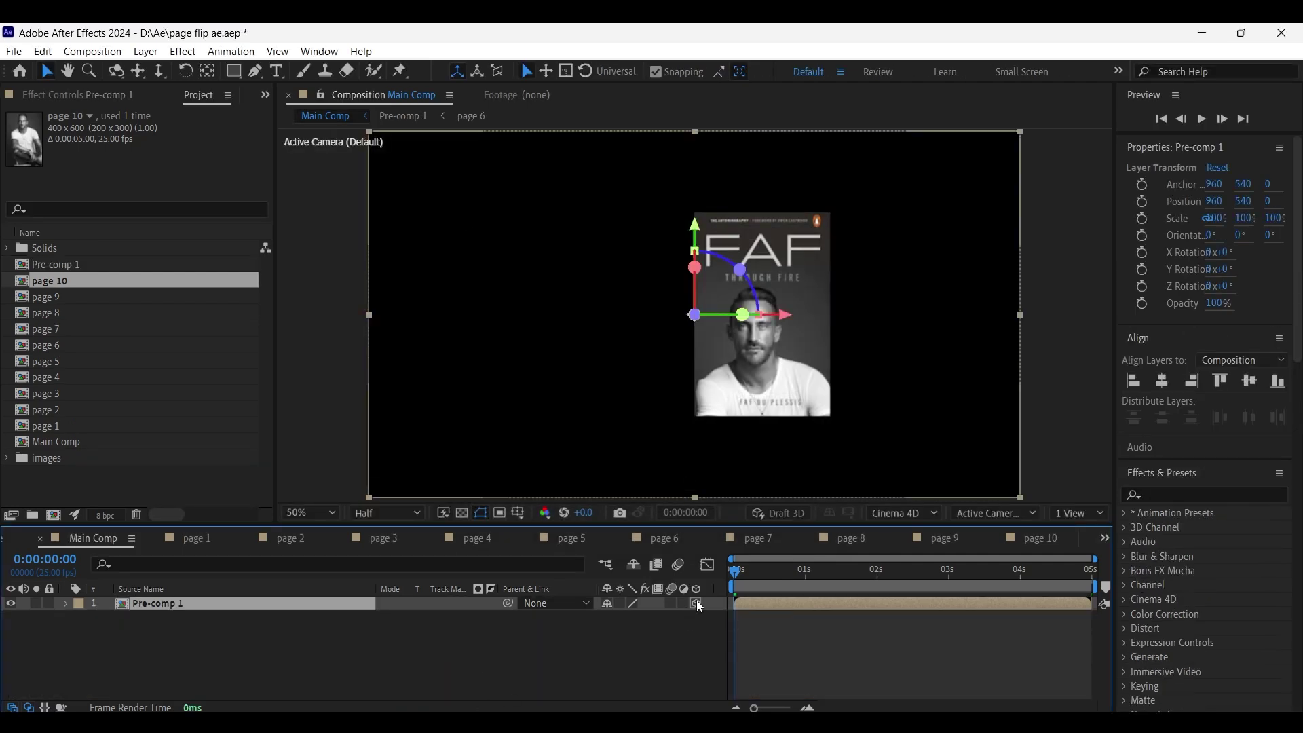
Step: Add a 3D null object and parent Pre-comp 1 to Null 5
right_click(292, 655)
mouse_move(421, 444)
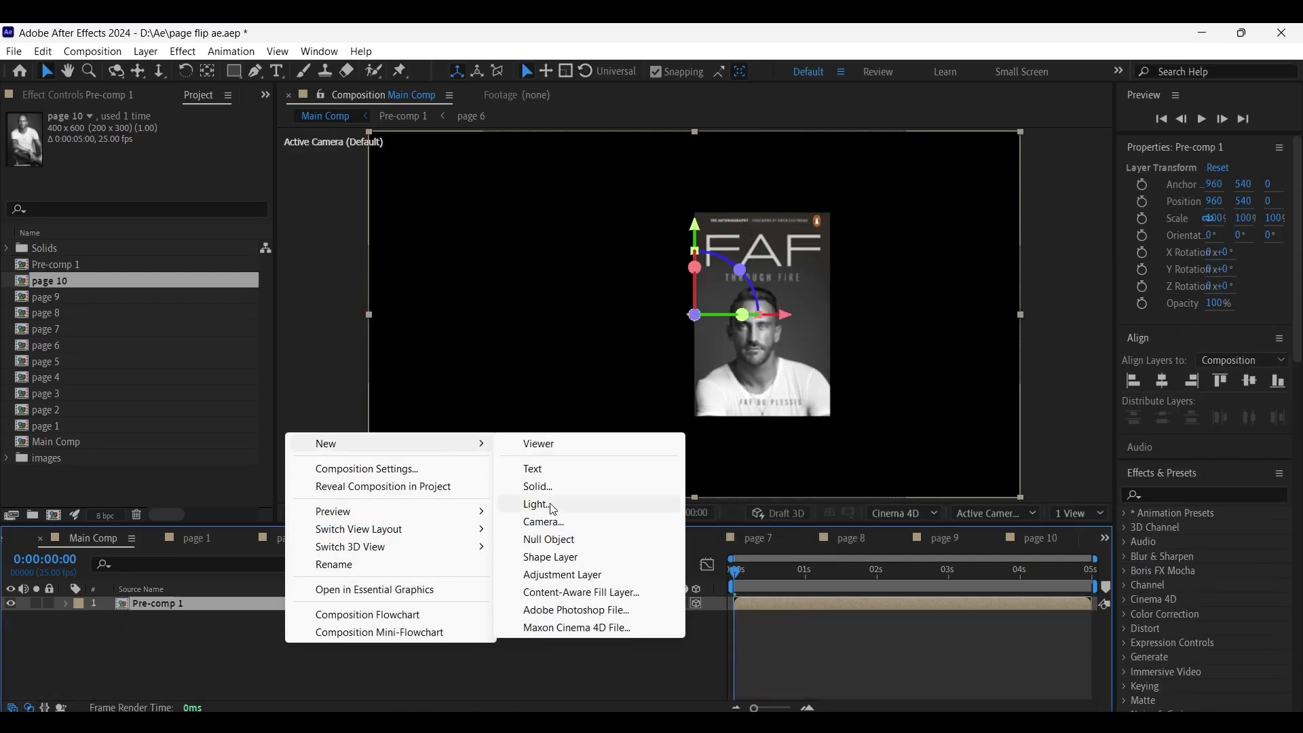
left_click(564, 541)
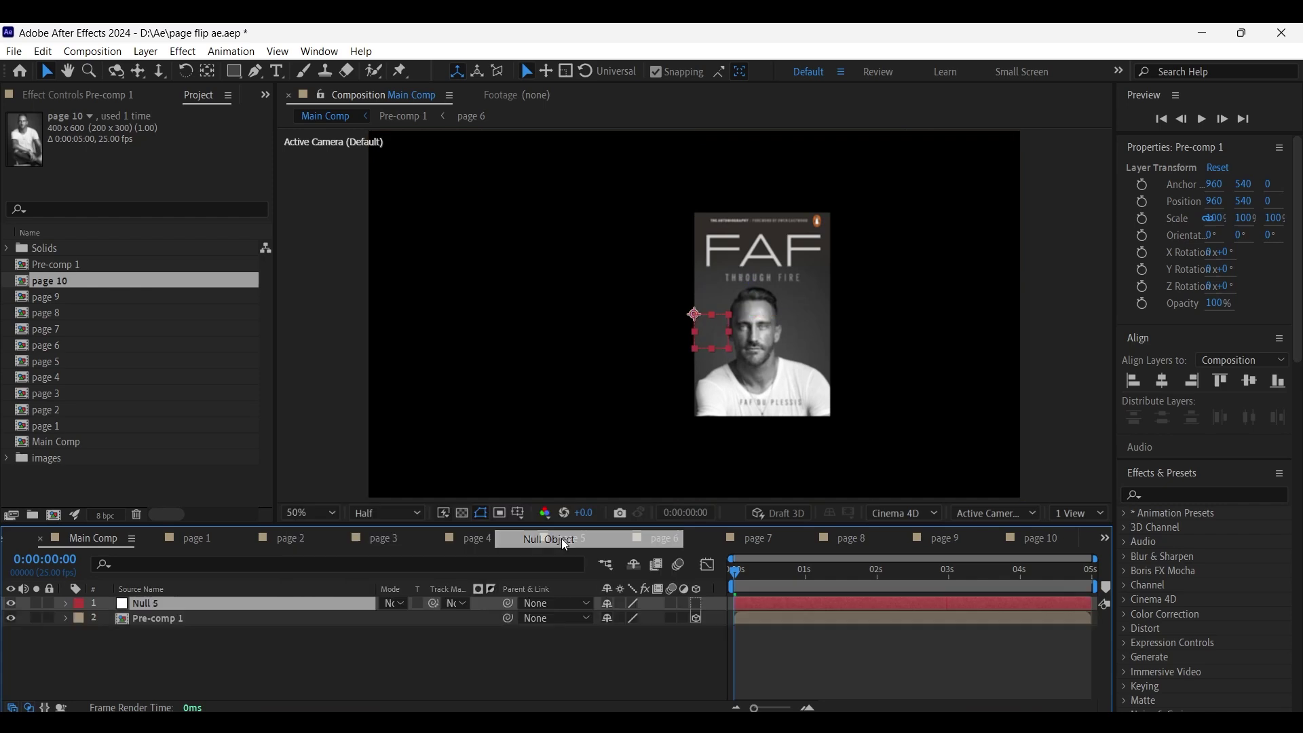
left_click(697, 604)
left_click_drag(508, 619, 265, 606)
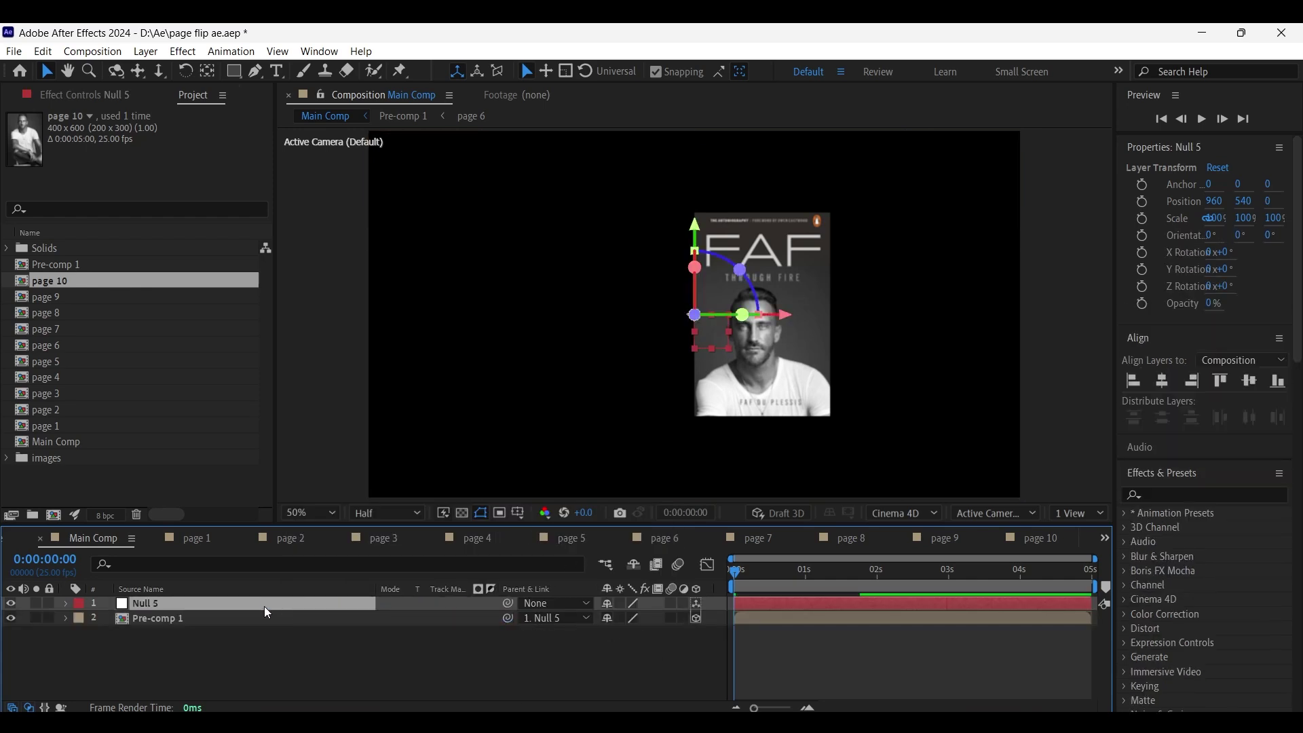
Step: Keyframe the null's Orientation and X/Y/Z Rotation at the start, then set orientation to 350° at 0:00:00:24
key("r")
left_click(109, 618)
left_click(109, 633)
left_click(109, 647)
left_click(109, 662)
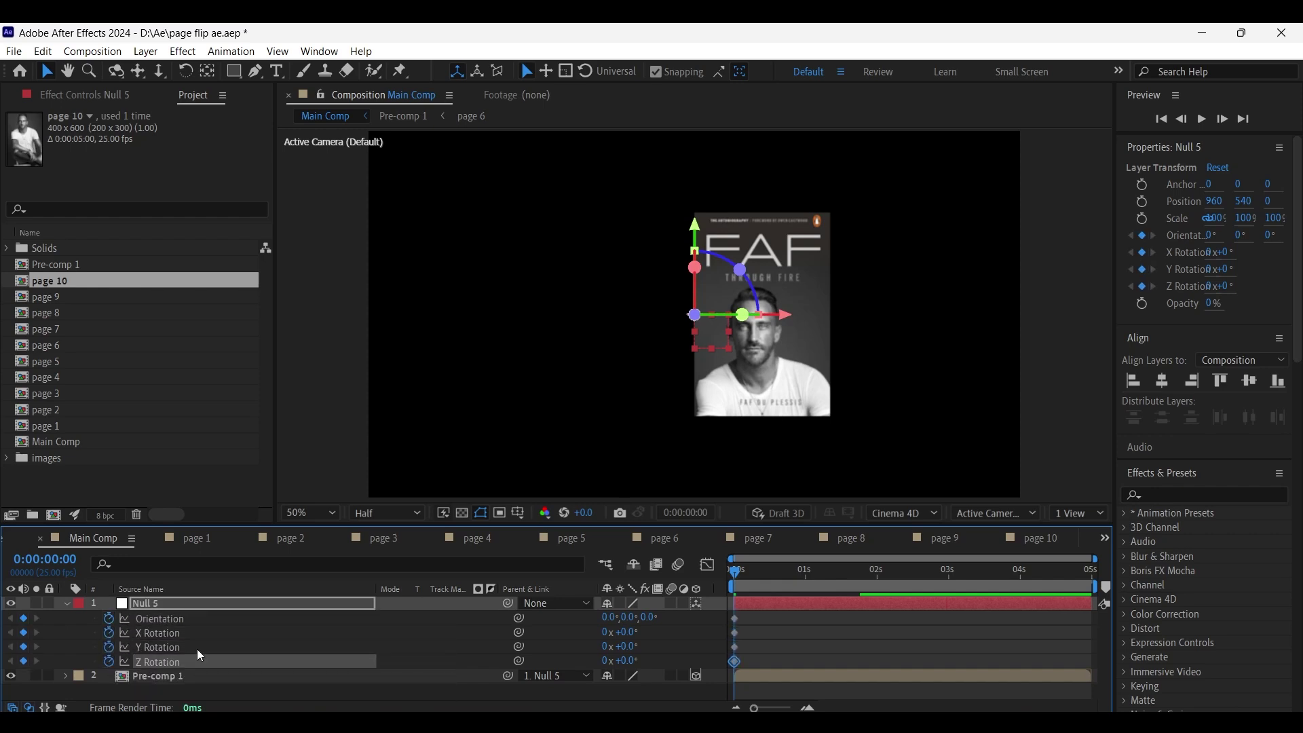
left_click(803, 570)
left_click_drag(606, 617, 630, 659)
Step: At the 2-second mark, set the null's rotation values back to 0
left_click(876, 588)
left_click_drag(874, 583, 877, 581)
left_click(618, 618)
type("0")
key("Tab")
type("0")
key("Tab")
type("0")
key("Return")
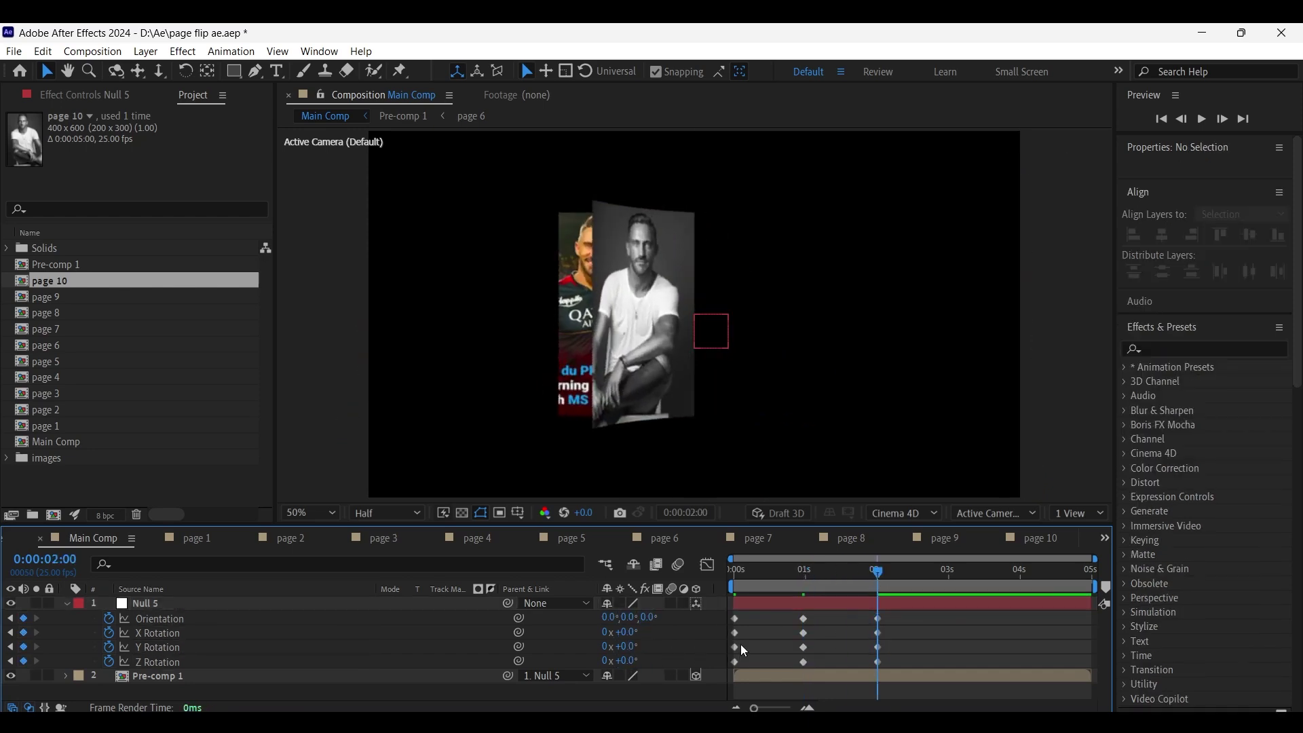
Step: Apply Easy Ease to the null's rotation keyframes, including those at 2 seconds
left_click_drag(759, 620, 723, 668)
right_click(731, 664)
mouse_move(842, 653)
left_click(1019, 583)
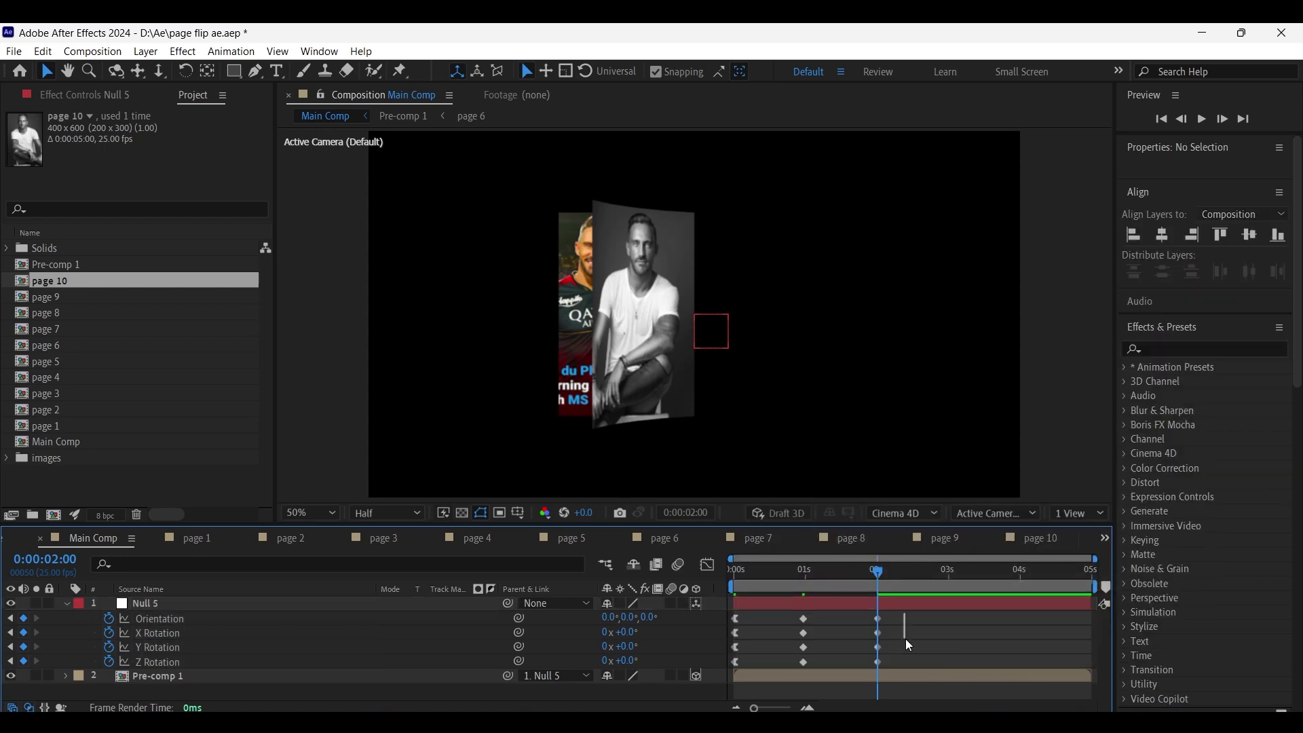
left_click(877, 665)
right_click(878, 657)
mouse_move(950, 646)
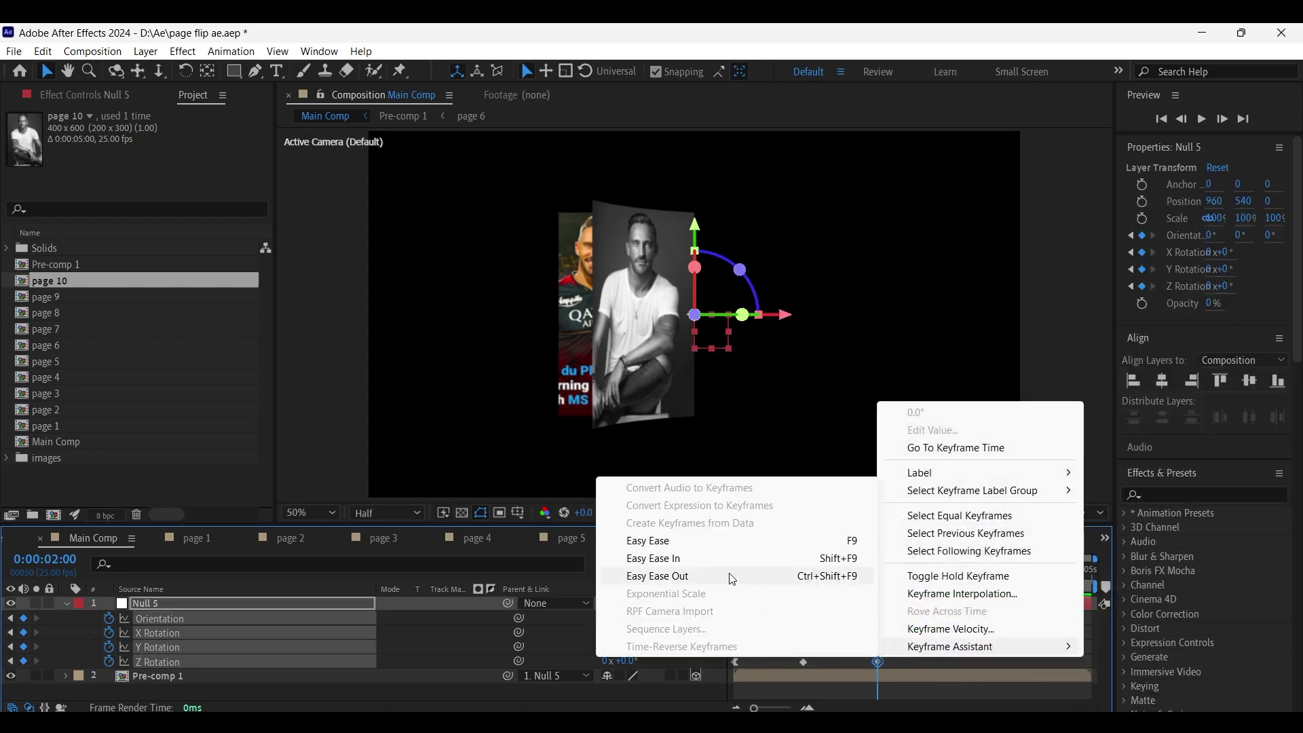
left_click(717, 565)
Step: Return to the timeline start, deselect layers, and begin creating a new solid layer
key("Home")
left_click(279, 658)
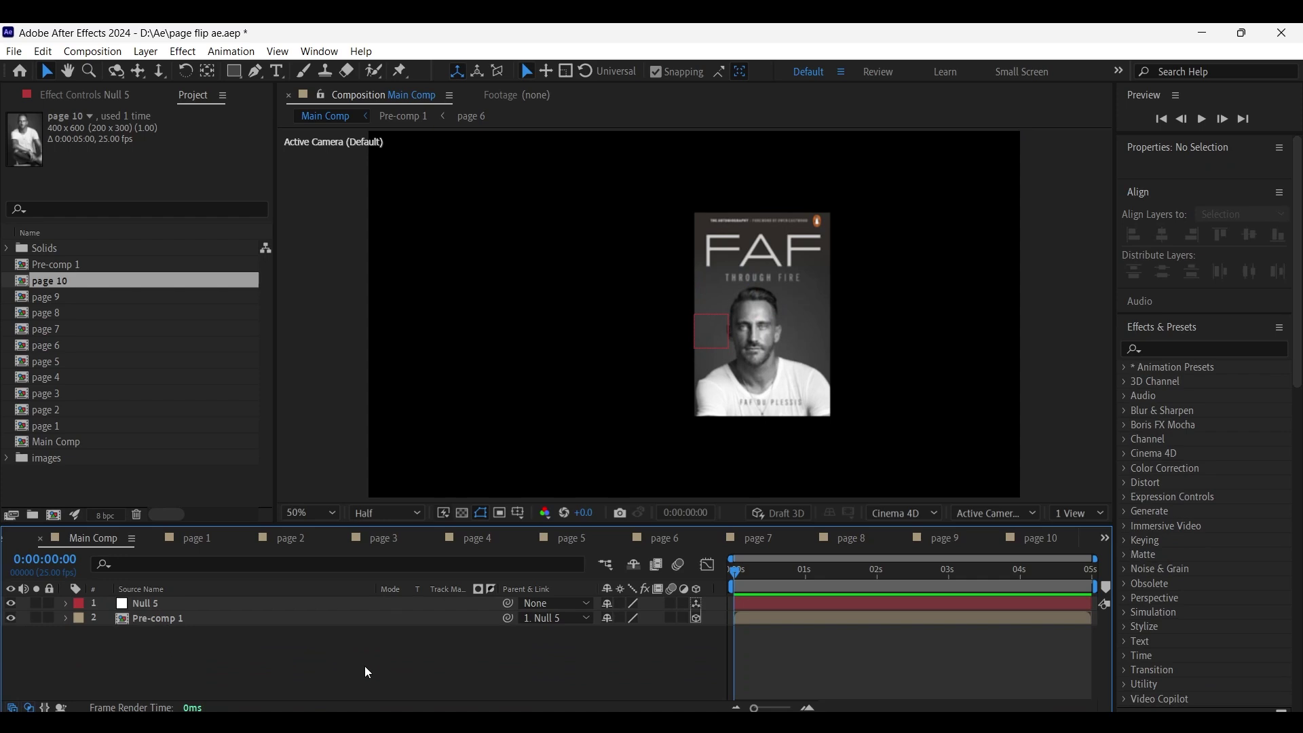
right_click(368, 666)
mouse_move(473, 480)
left_click(620, 509)
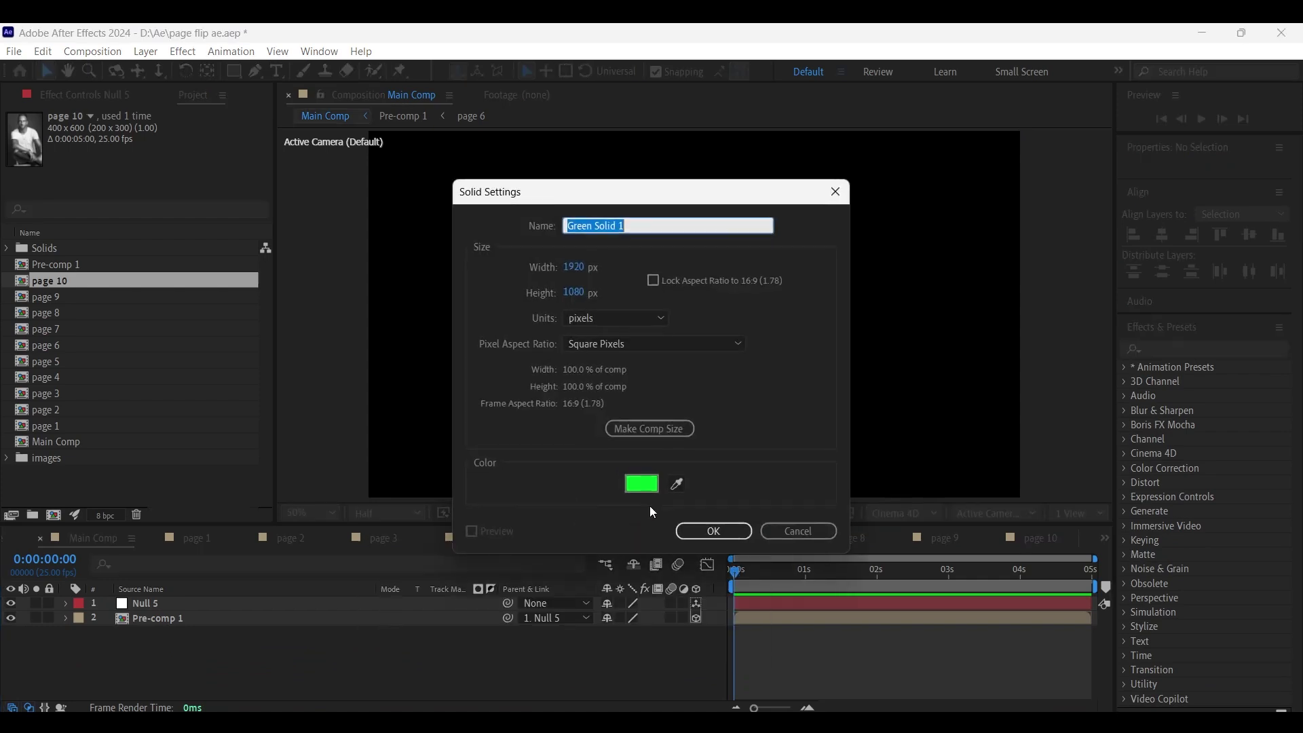